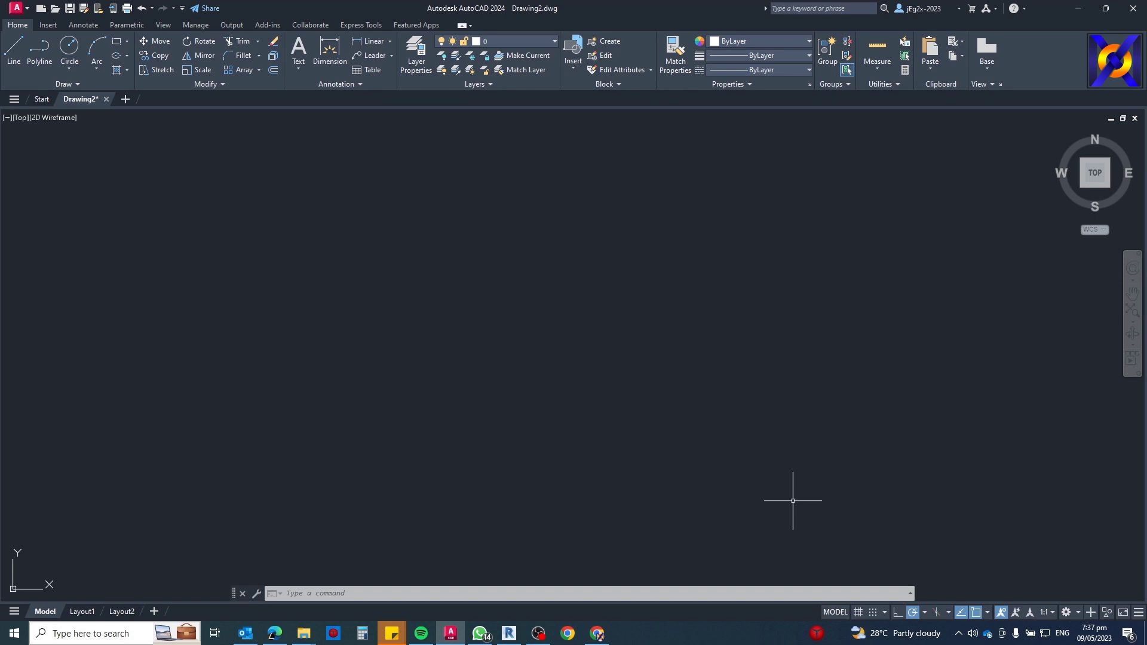
- Start the HATCH command and expand the Hatch Creation pattern gallery to browse every pattern
{"action": "key", "text": "Escape"}
{"action": "key", "text": "Escape"}
{"action": "key", "text": "Escape"}
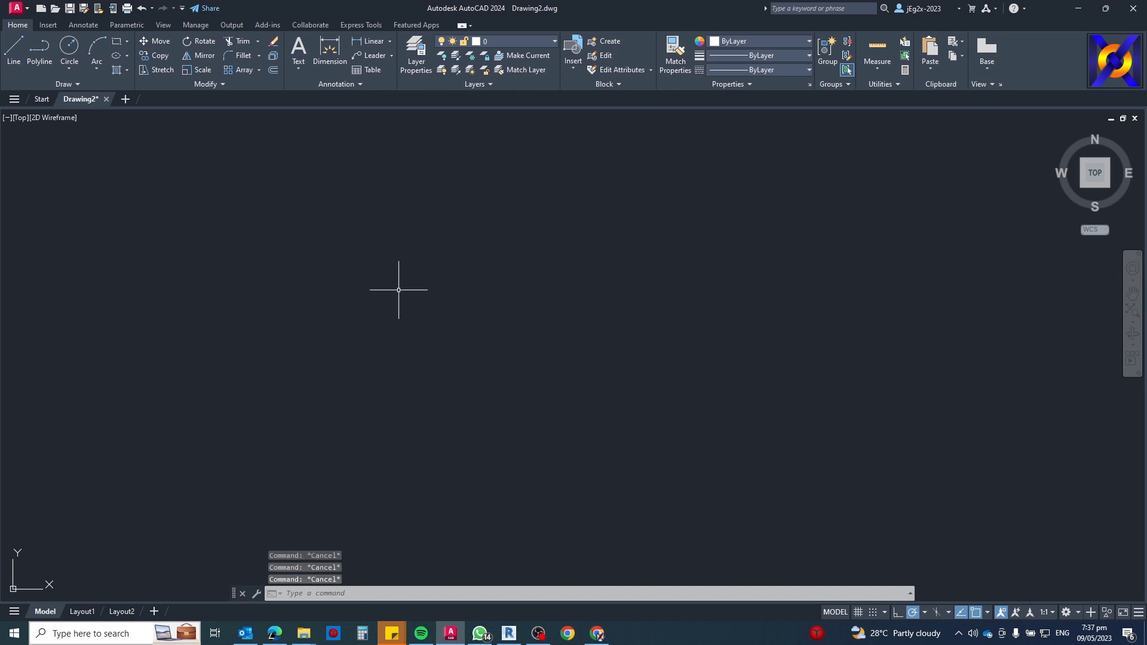
{"action": "type", "text": "h"}
{"action": "key", "text": "Return"}
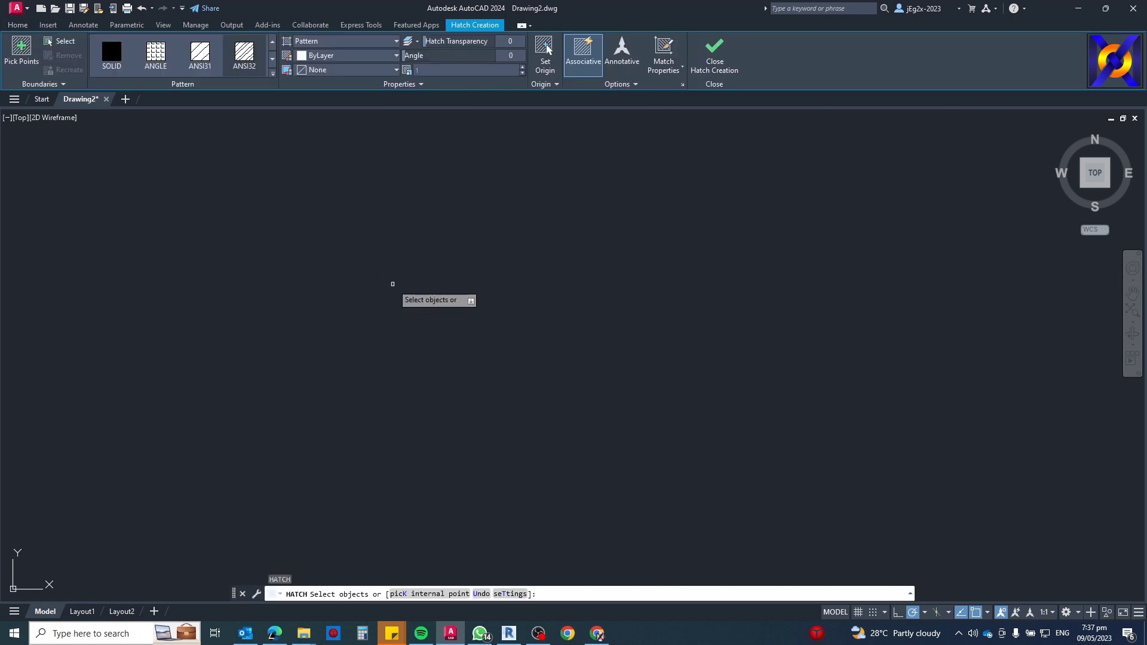
{"action": "left_click", "coordinate": [273, 77]}
{"action": "mouse_move", "coordinate": [274, 54]}
{"action": "left_mouse_down"}
{"action": "mouse_move", "coordinate": [275, 202]}
{"action": "mouse_move", "coordinate": [260, 53]}
{"action": "left_mouse_up"}
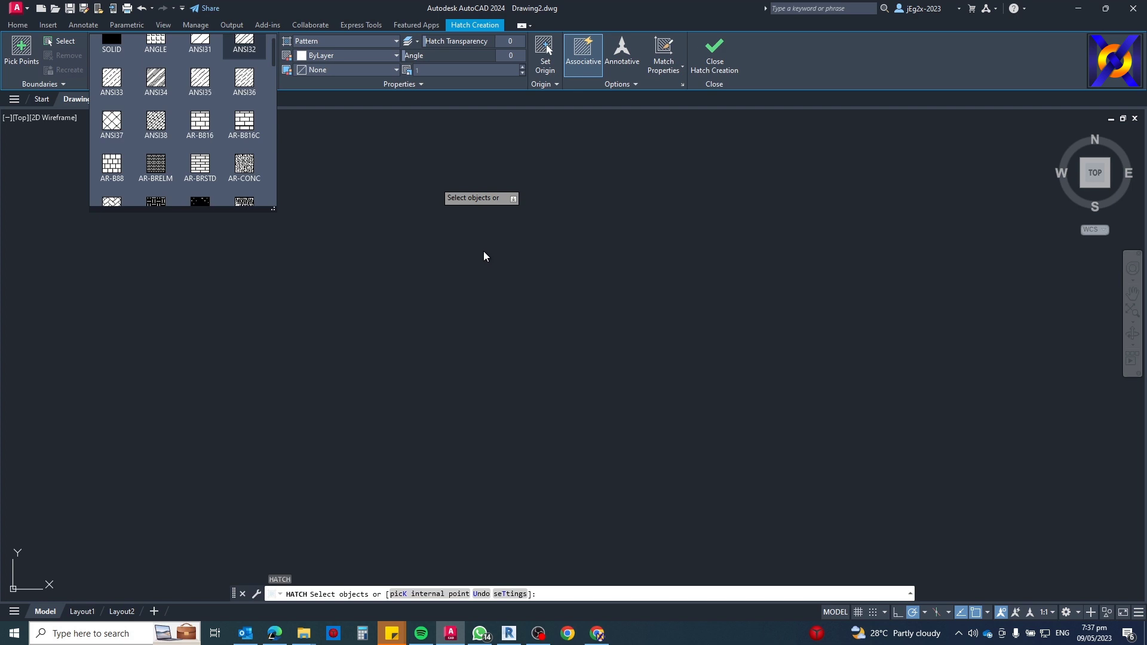
- Draw a test rectangle with REC and fill it with a diagonal-line hatch
{"action": "key", "text": "Escape"}
{"action": "key", "text": "Escape"}
{"action": "type", "text": "rec"}
{"action": "key", "text": "Return"}
{"action": "left_click", "coordinate": [445, 273]}
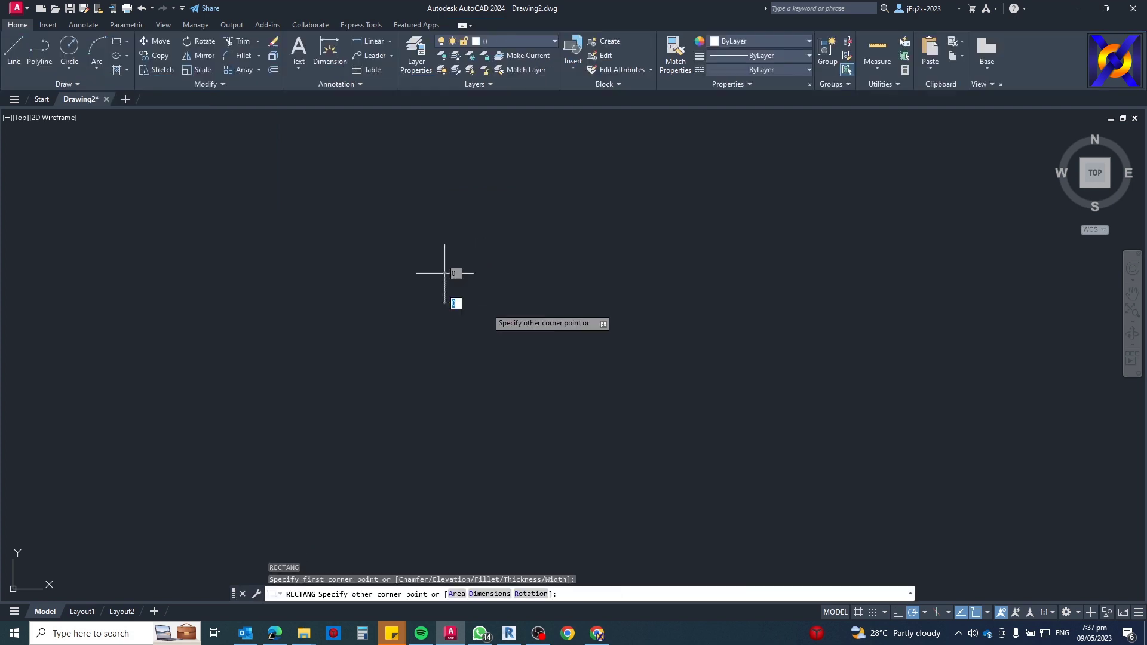
{"action": "left_click", "coordinate": [484, 304]}
{"action": "type", "text": "h"}
{"action": "key", "text": "Return"}
{"action": "scroll", "coordinate": [471, 283], "scroll_direction": "up", "scroll_amount": 6}
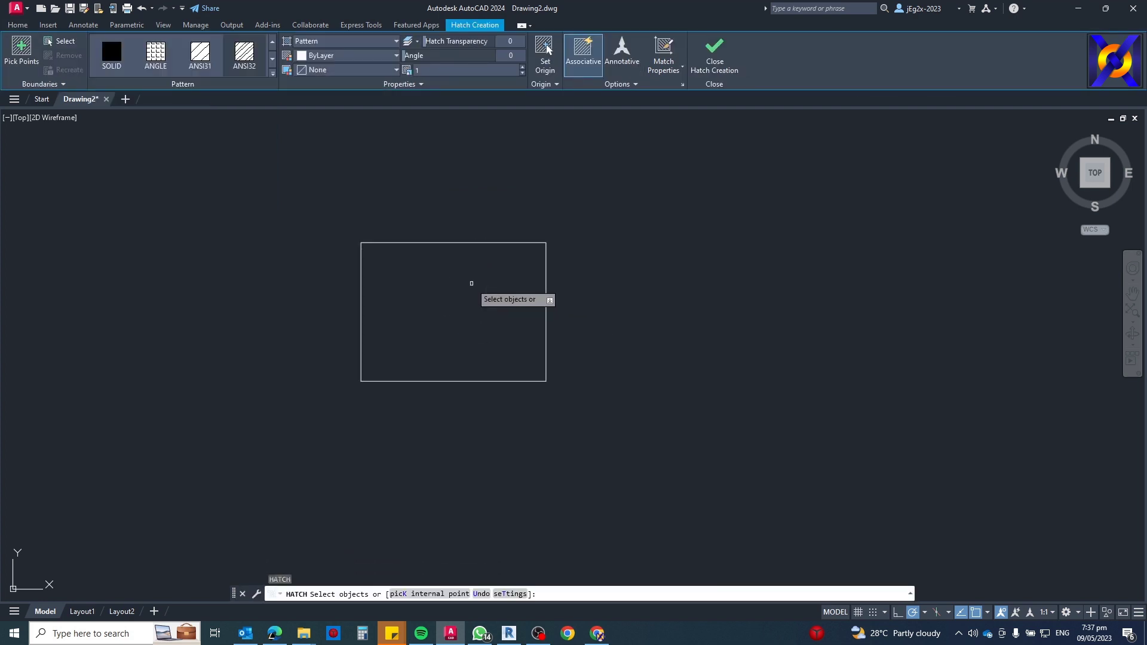
{"action": "left_click", "coordinate": [471, 284]}
{"action": "left_click", "coordinate": [425, 202]}
{"action": "key", "text": "Escape"}
{"action": "key", "text": "Escape"}
- Check the pattern palette's Custom tab through HE, finding no custom patterns, then close the dialogs
{"action": "left_click", "coordinate": [449, 254]}
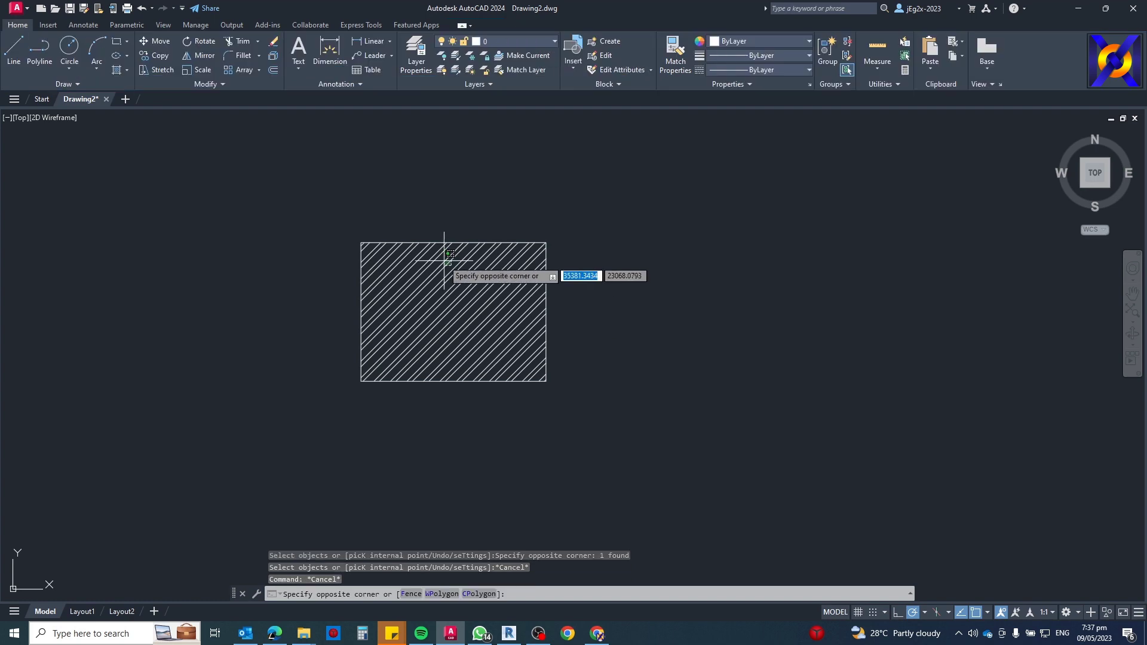
{"action": "left_click", "coordinate": [443, 261]}
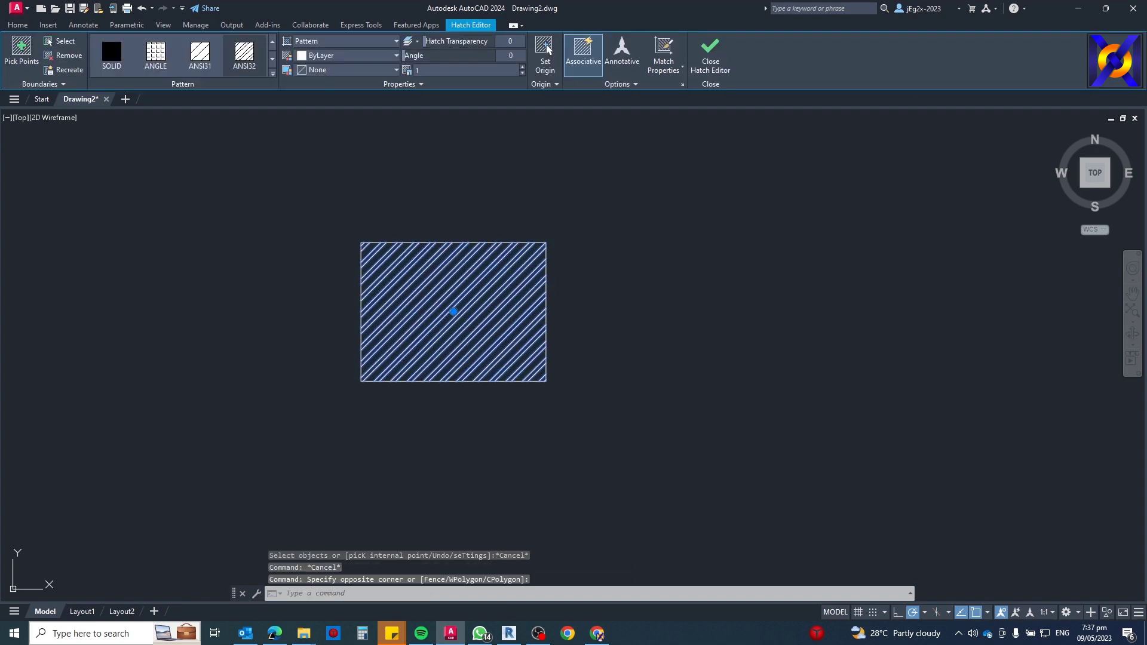
{"action": "type", "text": "he"}
{"action": "key", "text": "Return"}
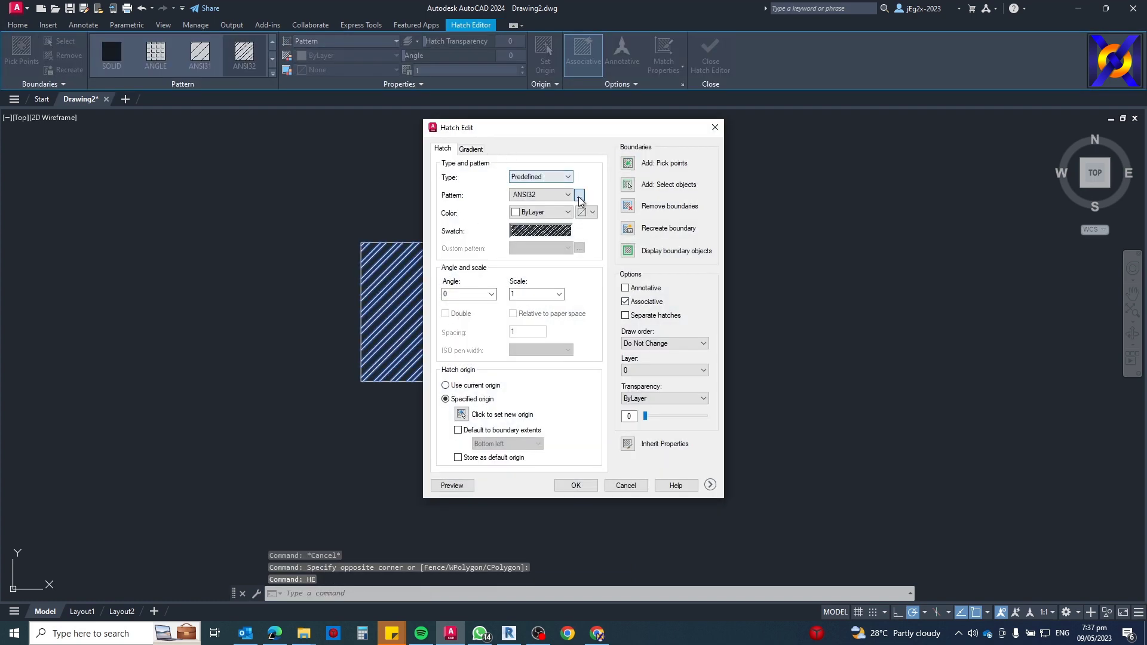
{"action": "left_click", "coordinate": [579, 196]}
{"action": "left_click", "coordinate": [586, 208]}
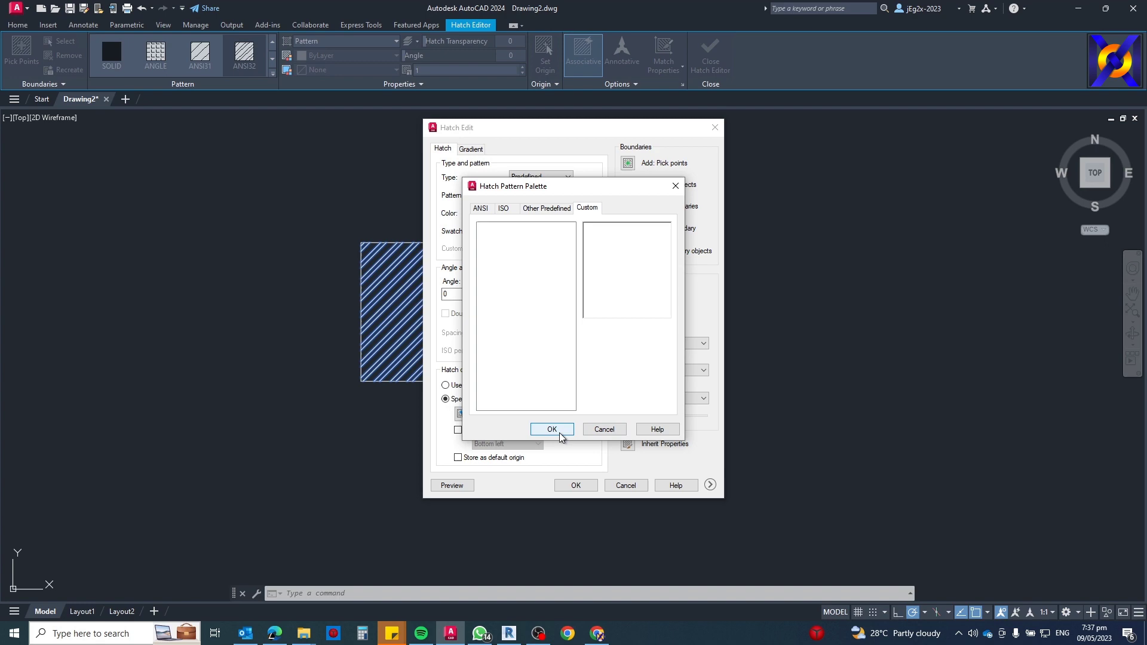
{"action": "left_click", "coordinate": [603, 428]}
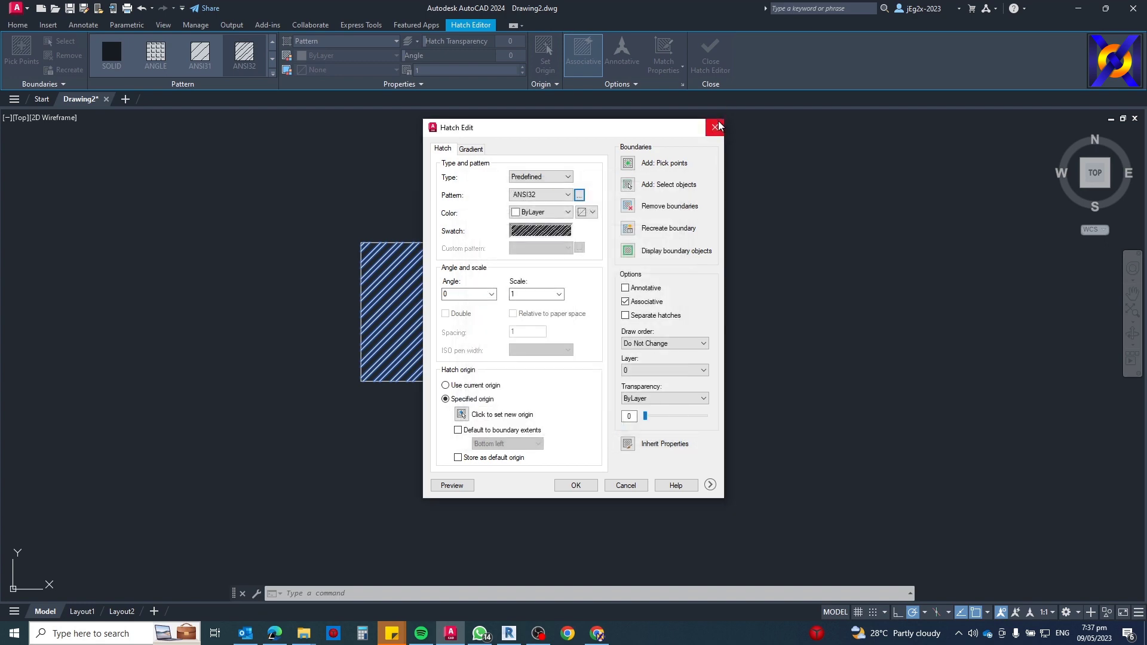
{"action": "left_click", "coordinate": [714, 127]}
{"action": "left_click", "coordinate": [597, 217]}
- Erase the test rectangle and its hatch
{"action": "left_click", "coordinate": [515, 280]}
{"action": "key", "text": "Delete"}
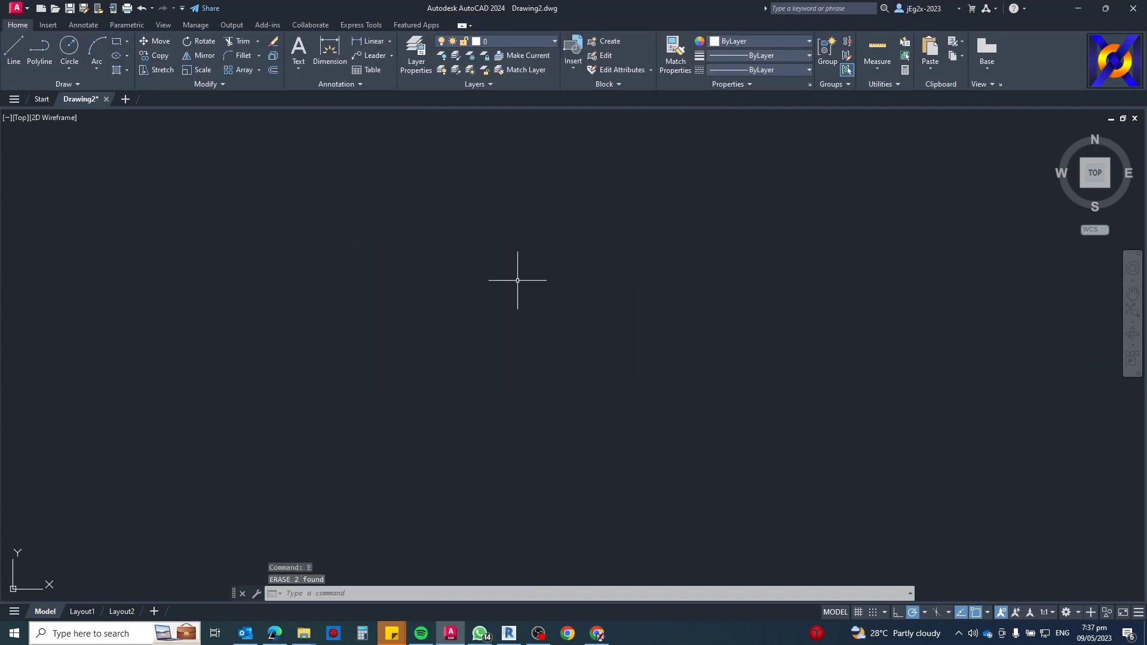
{"action": "key", "text": "Escape"}
{"action": "key", "text": "Escape"}
{"action": "key", "text": "Escape"}
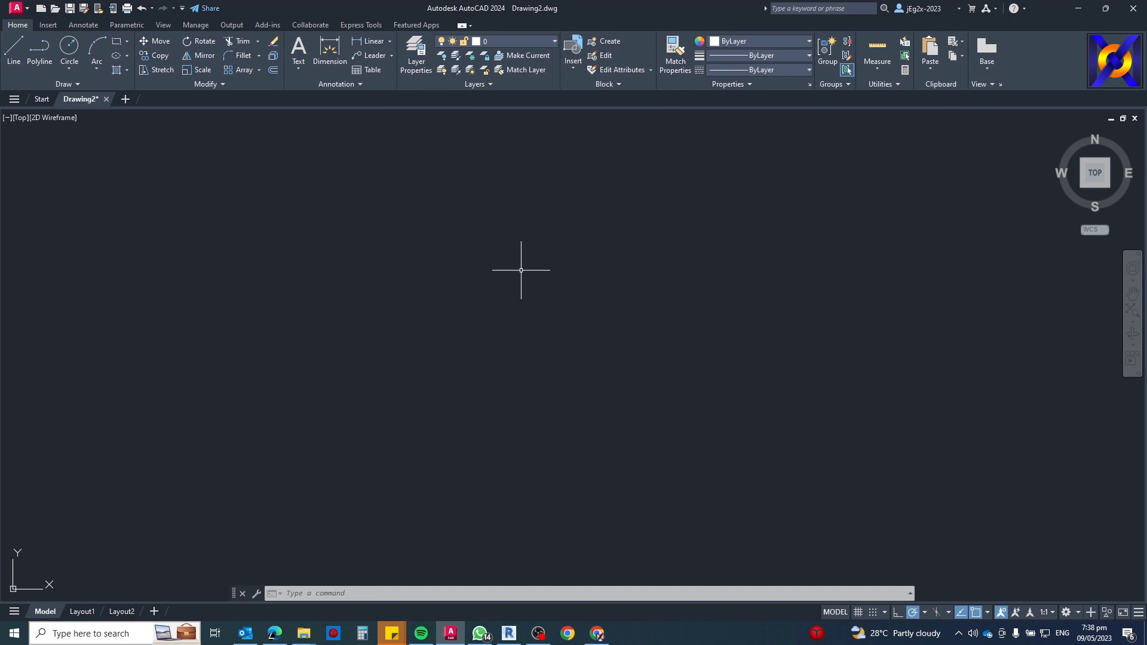
- Open the Options dialog with OP and review the Files tab's path list
{"action": "type", "text": "OP"}
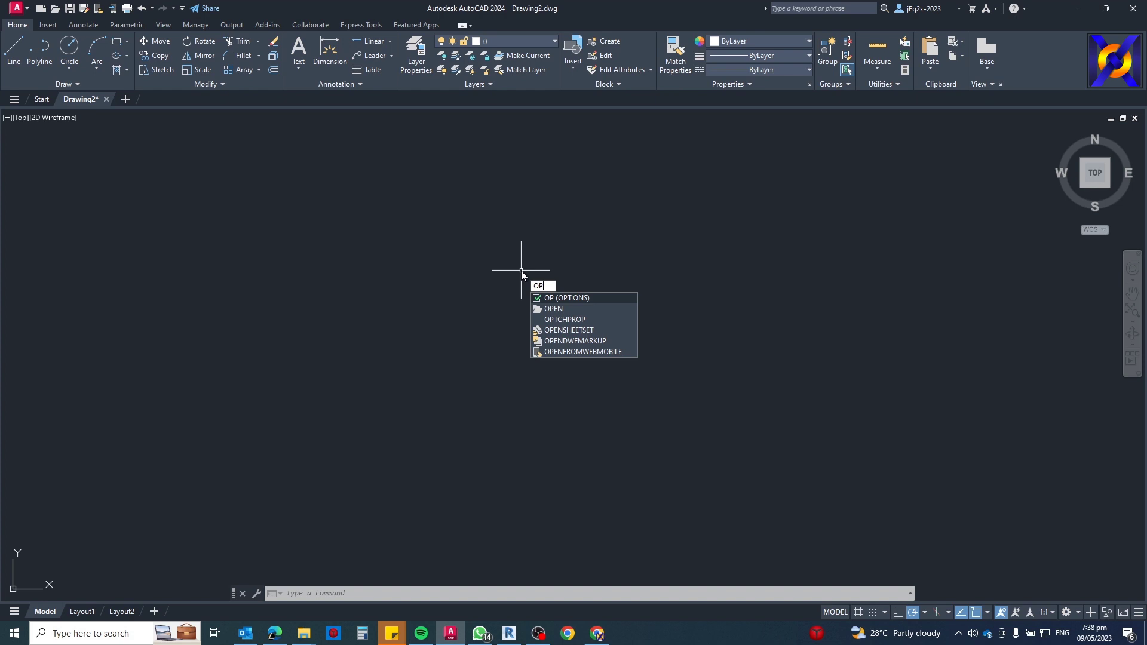
{"action": "key", "text": "Return"}
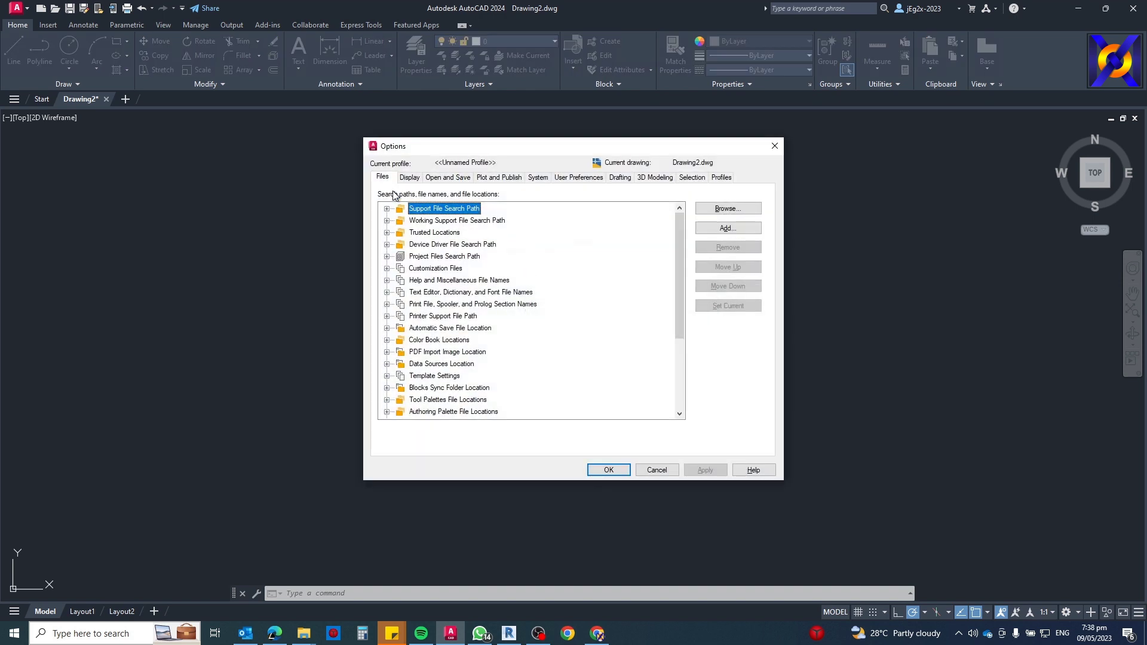
{"action": "left_click_drag", "start_coordinate": [618, 144], "coordinate": [602, 156]}
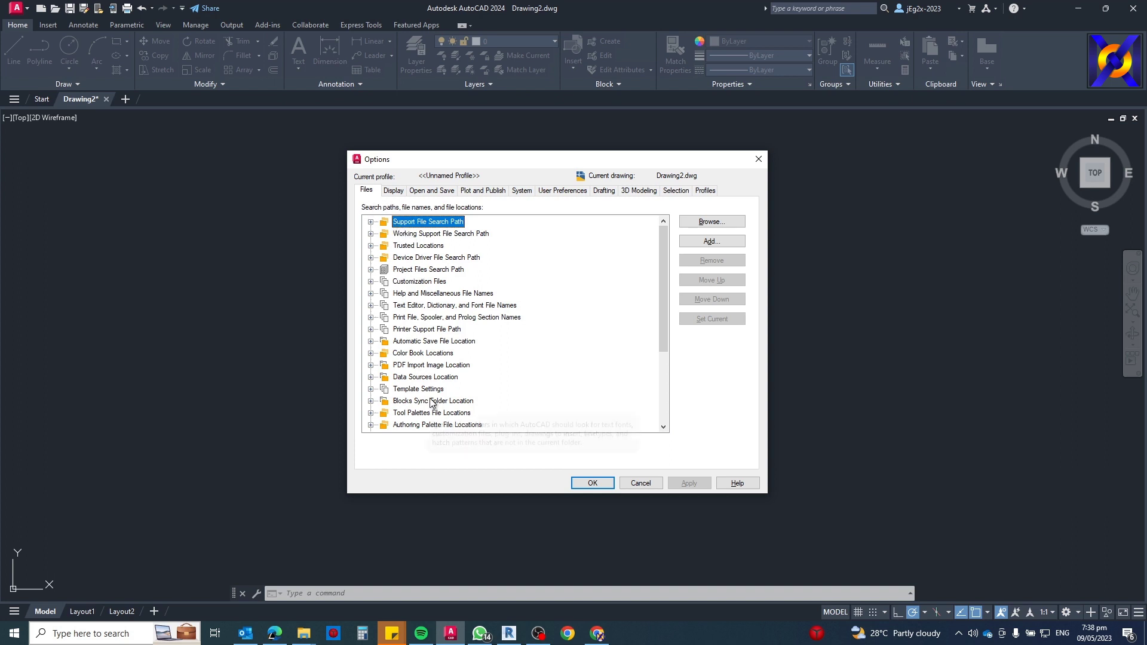
{"action": "scroll", "coordinate": [431, 401], "scroll_direction": "down", "scroll_amount": 3}
{"action": "scroll", "coordinate": [431, 401], "scroll_direction": "up", "scroll_amount": 3}
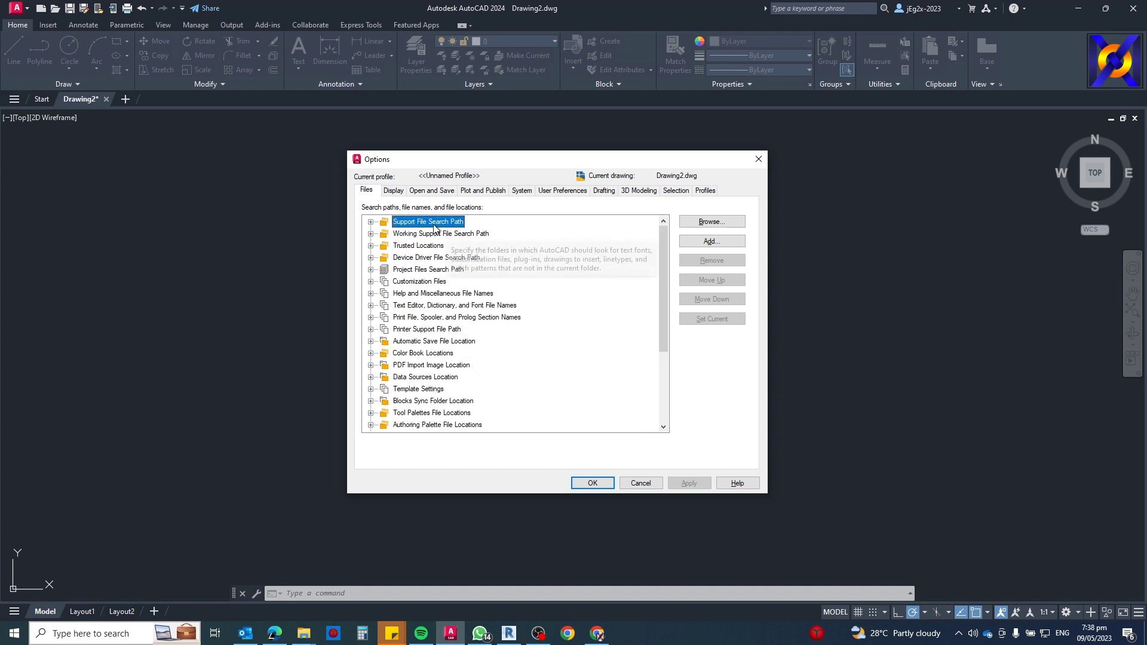
- Expand Support File Search Path, select its first folder, and open then cancel Browse
{"action": "left_click", "coordinate": [371, 222]}
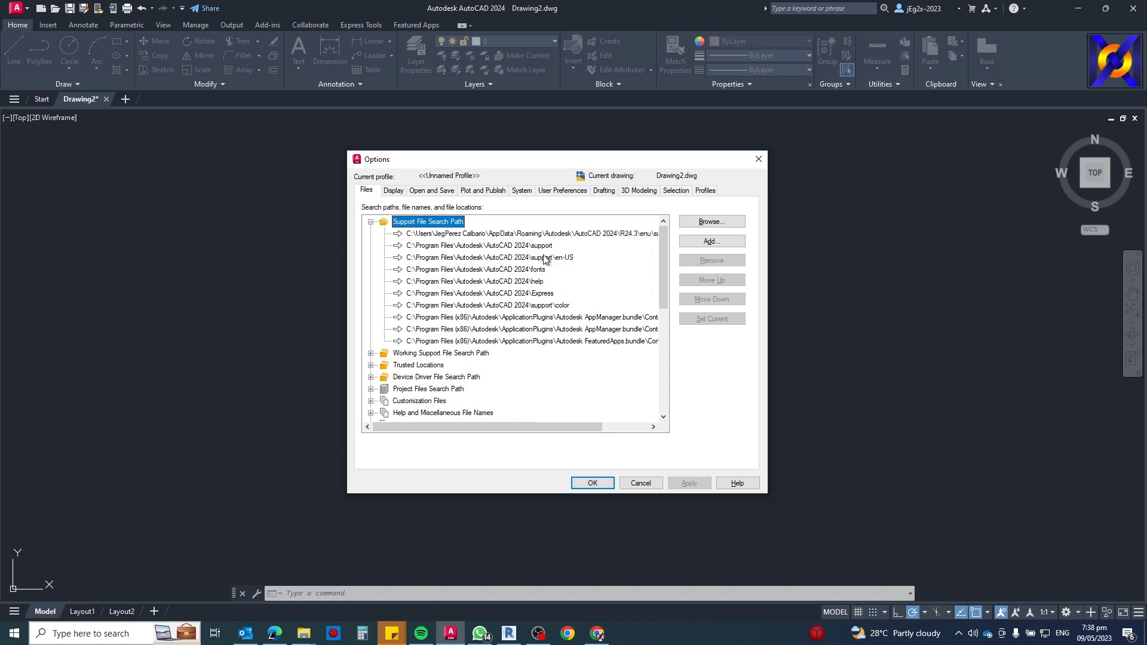
{"action": "left_click", "coordinate": [517, 233]}
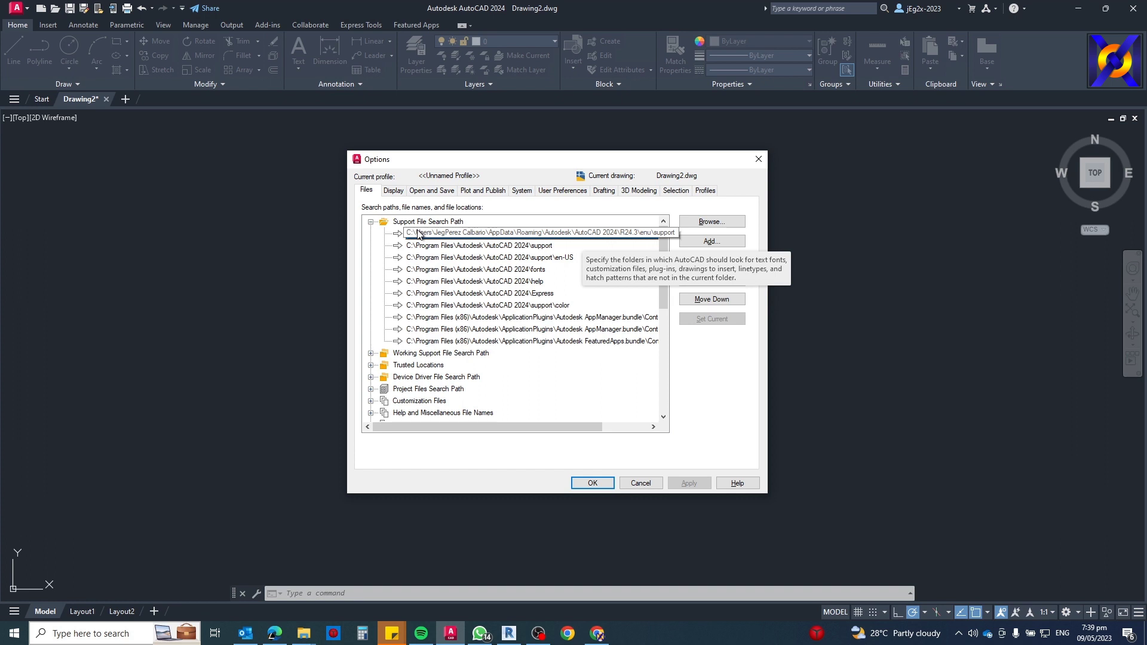
{"action": "left_click", "coordinate": [519, 234]}
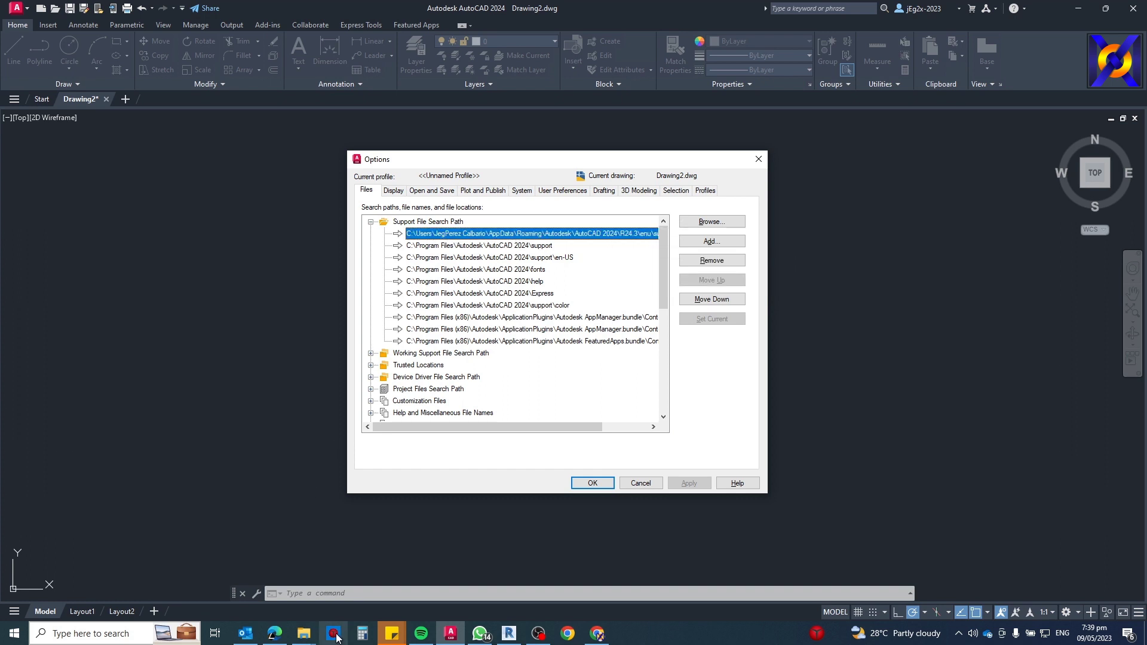
{"action": "left_click", "coordinate": [710, 223]}
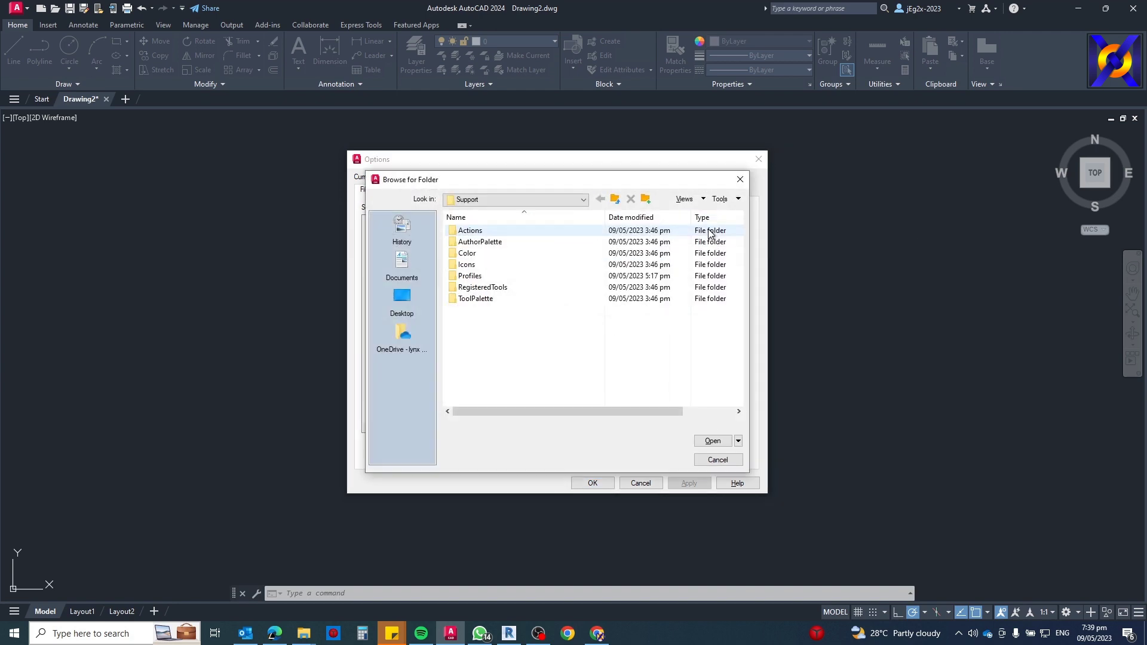
{"action": "left_click", "coordinate": [740, 179]}
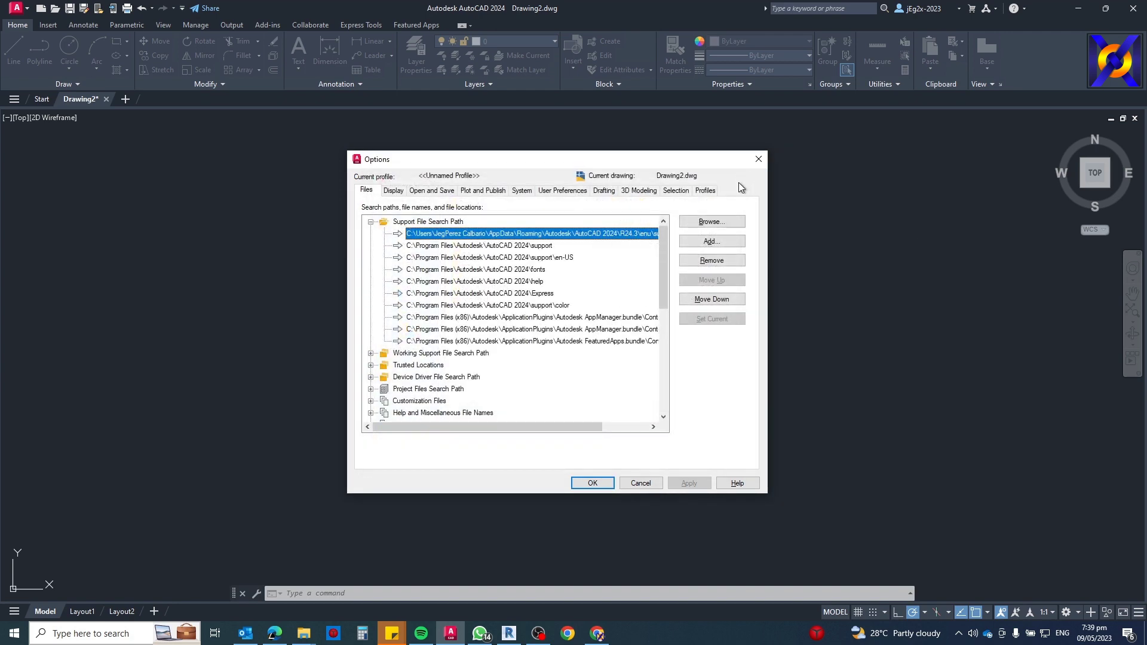
- Make the first support path editable and bring up File Explorer from the taskbar
{"action": "left_click", "coordinate": [553, 234]}
{"action": "mouse_move", "coordinate": [304, 632]}
{"action": "mouse_move", "coordinate": [339, 589]}
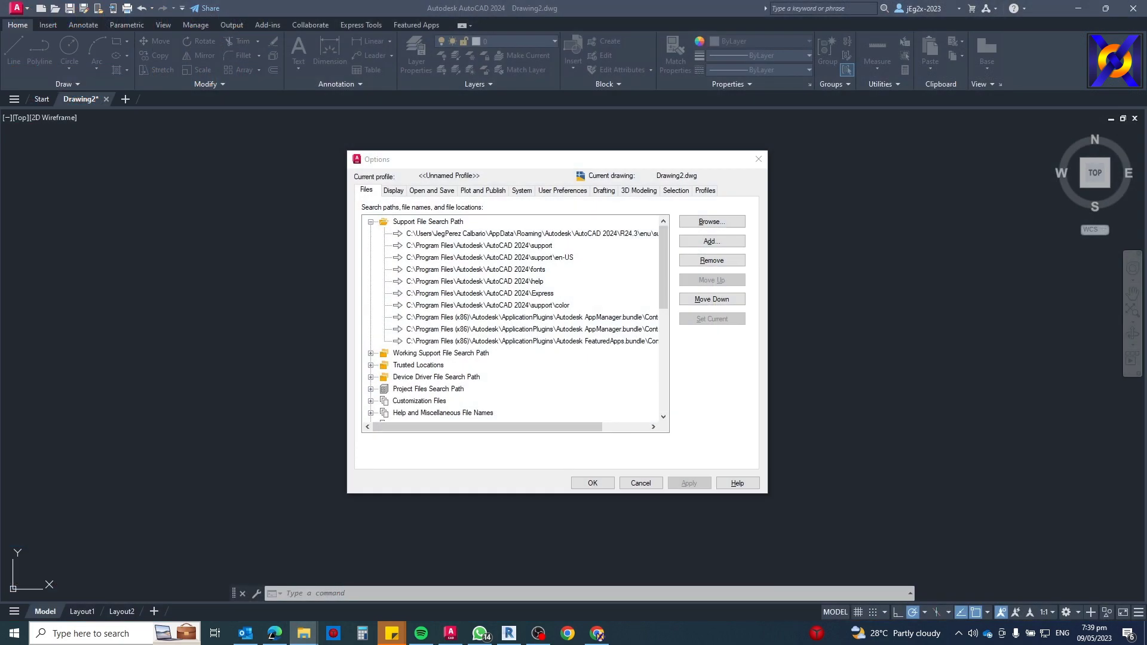
- Open the Windows (C:) drive and turn on hidden items in the view settings
{"action": "left_click_drag", "start_coordinate": [119, 188], "coordinate": [782, 277]}
{"action": "left_click", "coordinate": [717, 436]}
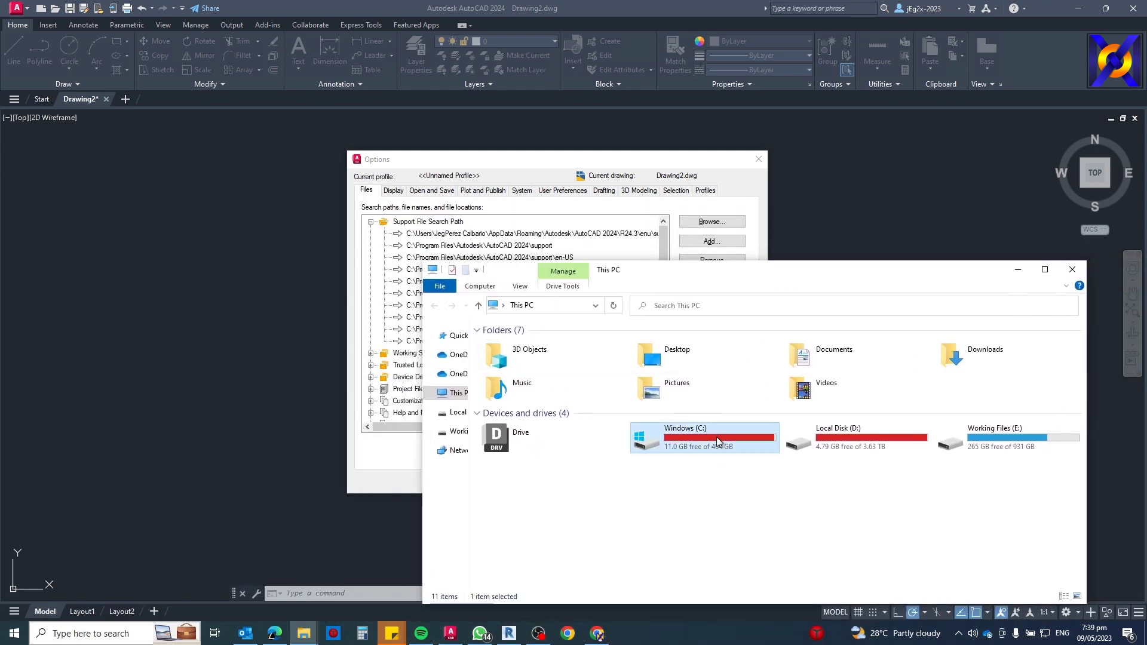
{"action": "double_click", "coordinate": [715, 436]}
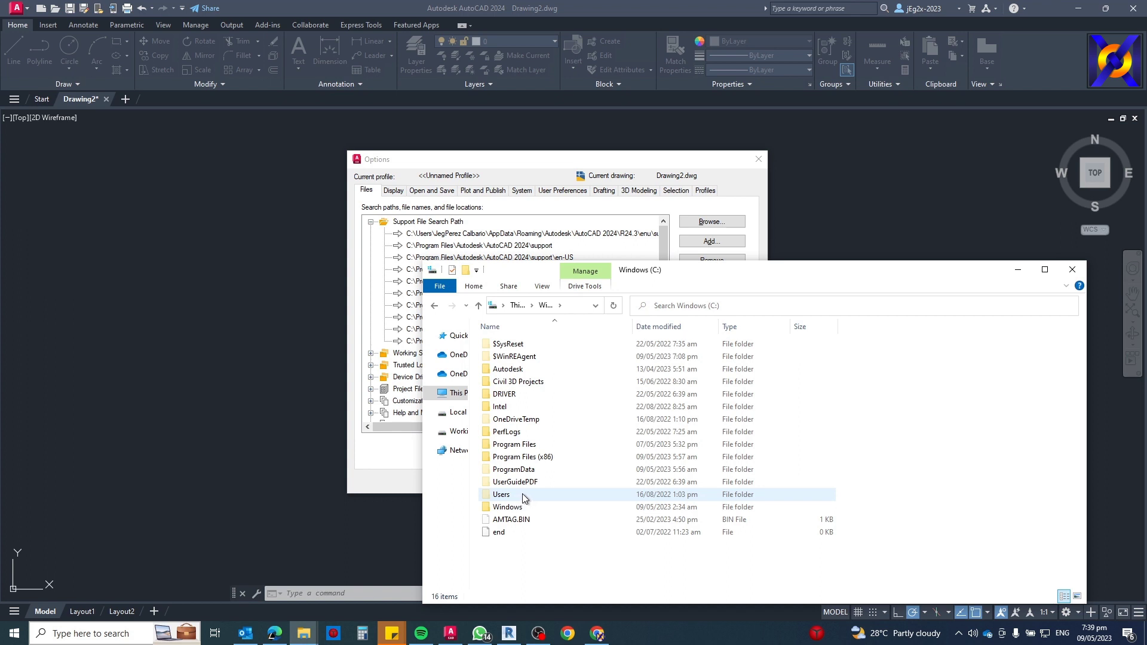
{"action": "left_click", "coordinate": [541, 287]}
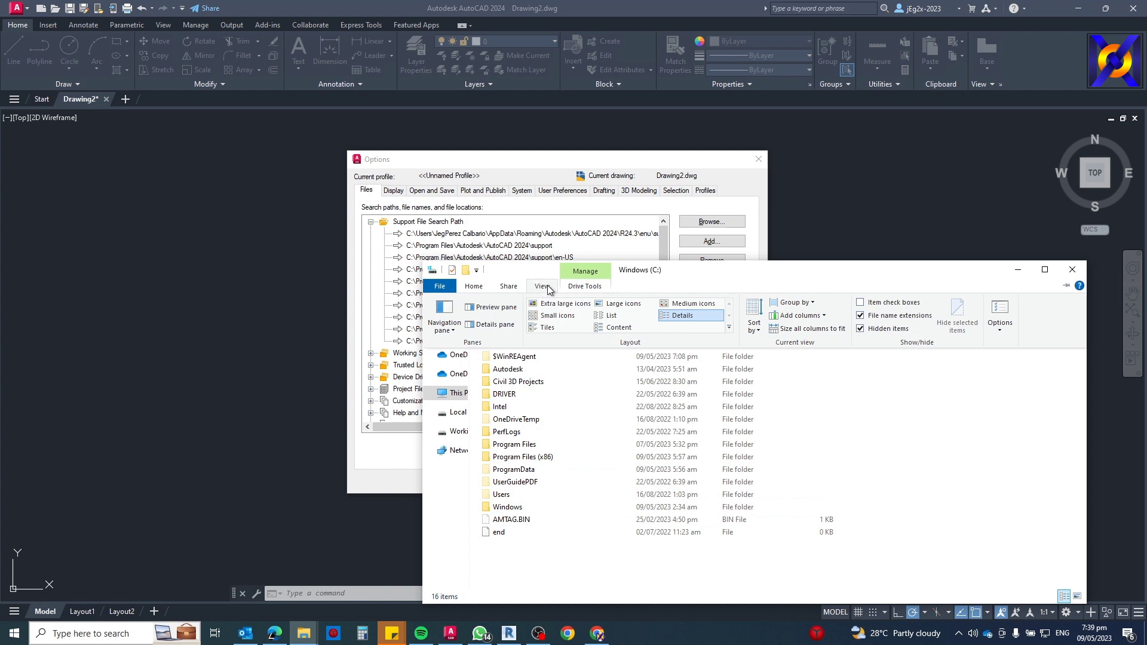
{"action": "left_click", "coordinate": [860, 329]}
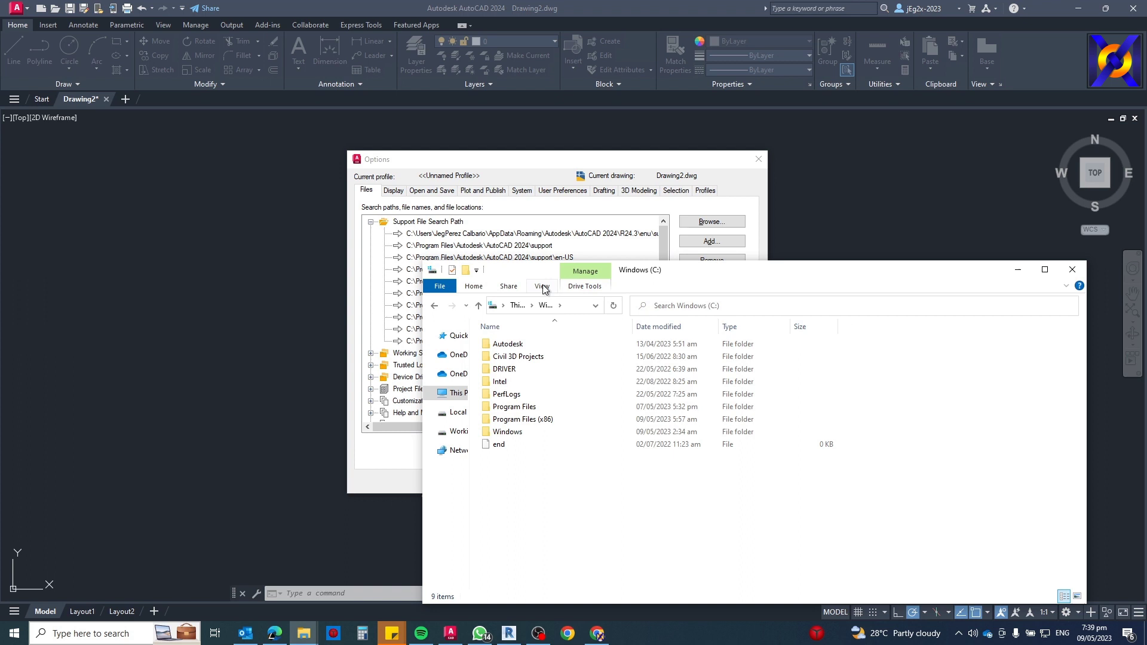
{"action": "left_click", "coordinate": [542, 286]}
{"action": "left_click", "coordinate": [860, 331]}
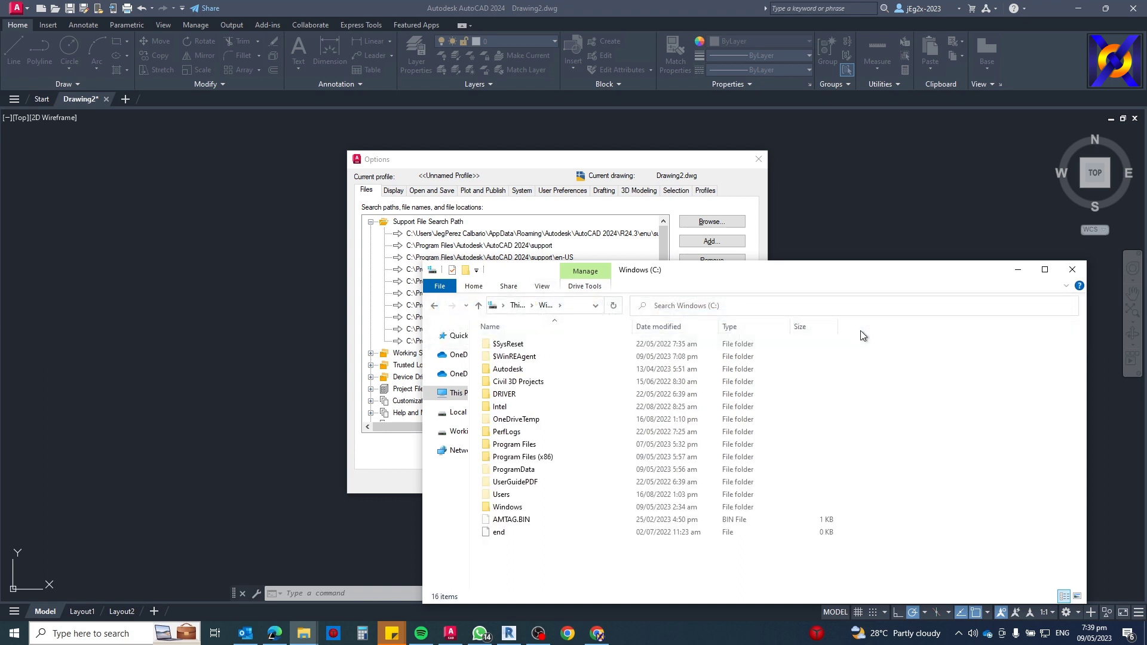
- Go through Users, the profile folder, AppData and Roaming into the Autodesk folder
{"action": "double_click", "coordinate": [508, 499]}
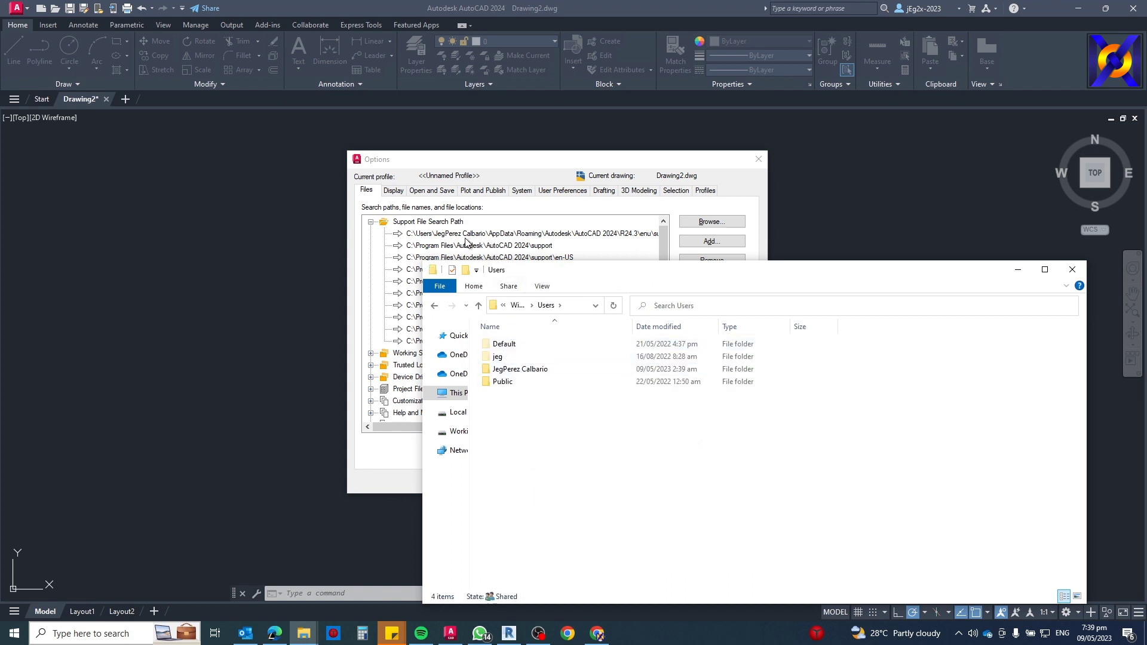
{"action": "double_click", "coordinate": [512, 370]}
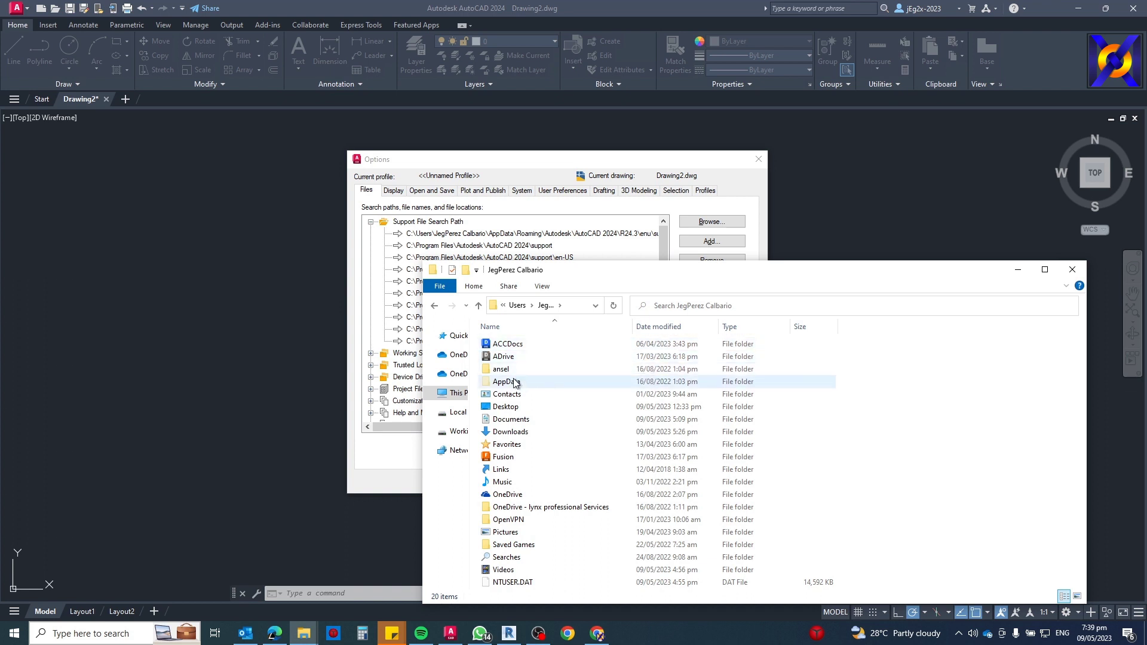
{"action": "left_click", "coordinate": [512, 386]}
{"action": "double_click", "coordinate": [512, 386]}
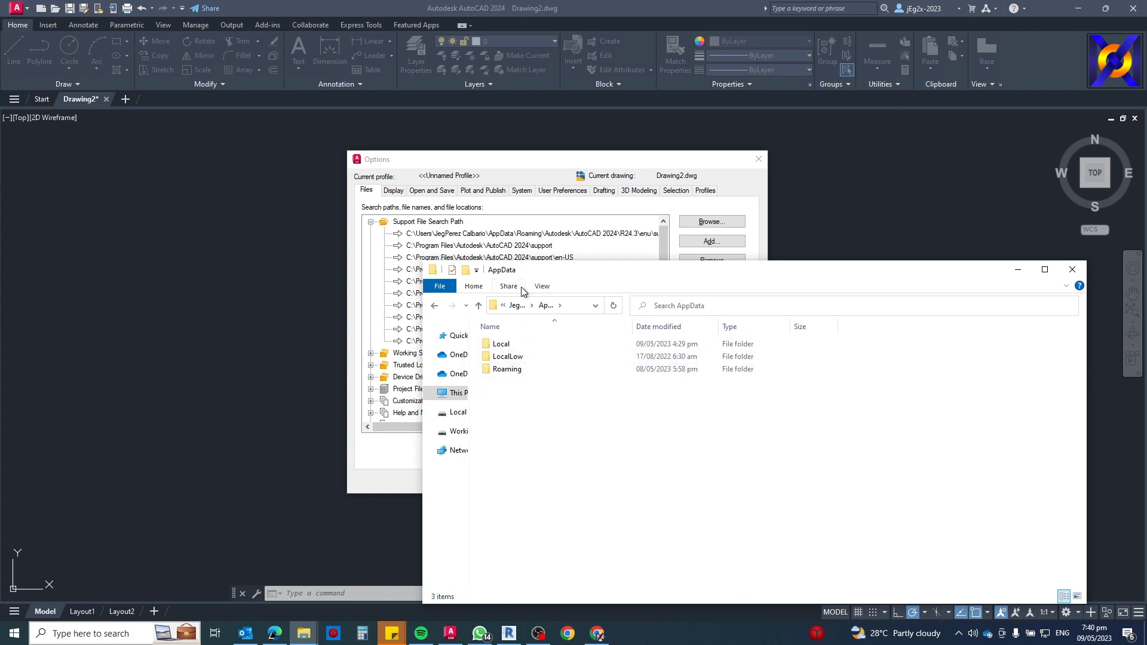
{"action": "double_click", "coordinate": [512, 369]}
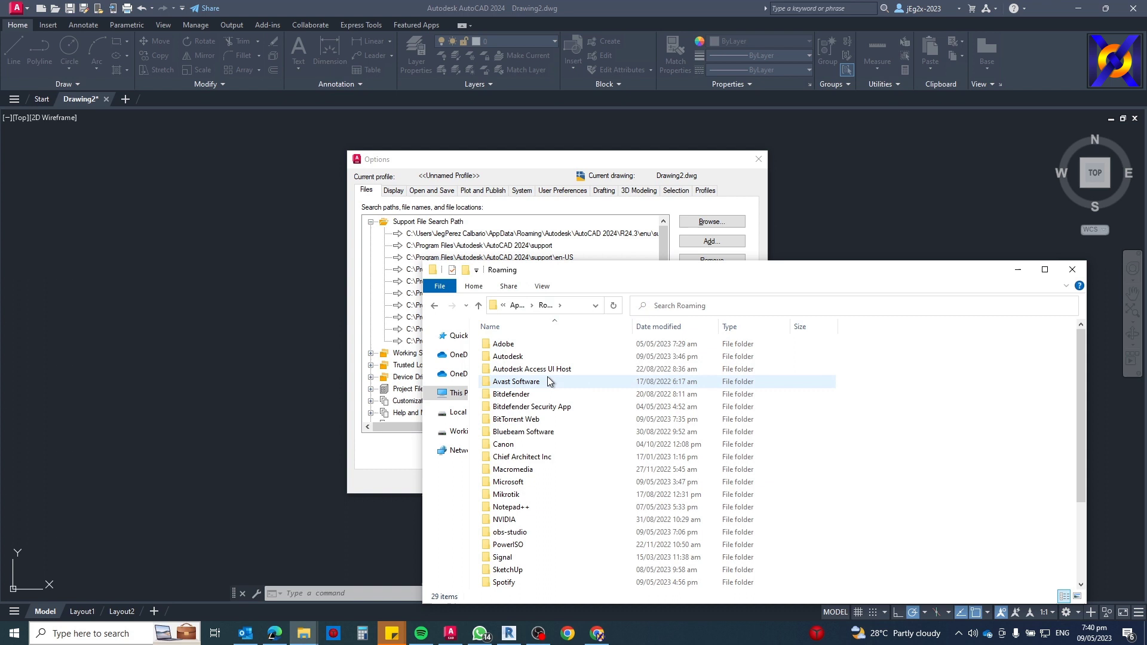
{"action": "double_click", "coordinate": [529, 358]}
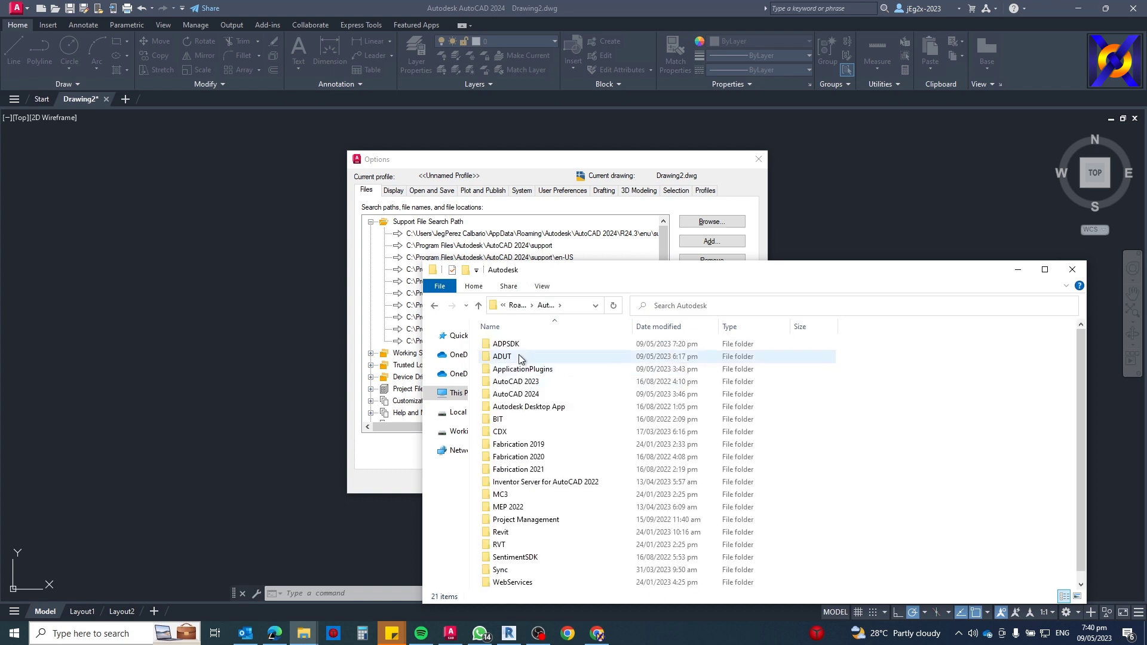
- Continue into AutoCAD 2024 > R24.3 > enu > Support and reposition the window
{"action": "double_click", "coordinate": [522, 395]}
{"action": "left_click", "coordinate": [524, 343]}
{"action": "double_click", "coordinate": [525, 343]}
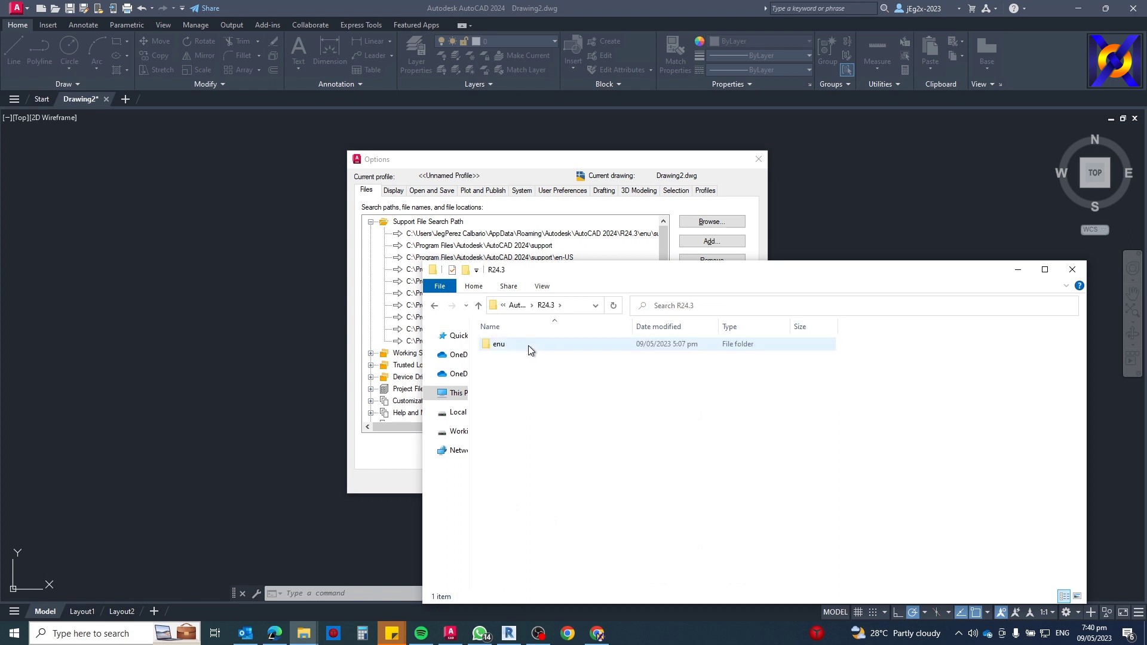
{"action": "double_click", "coordinate": [517, 345]}
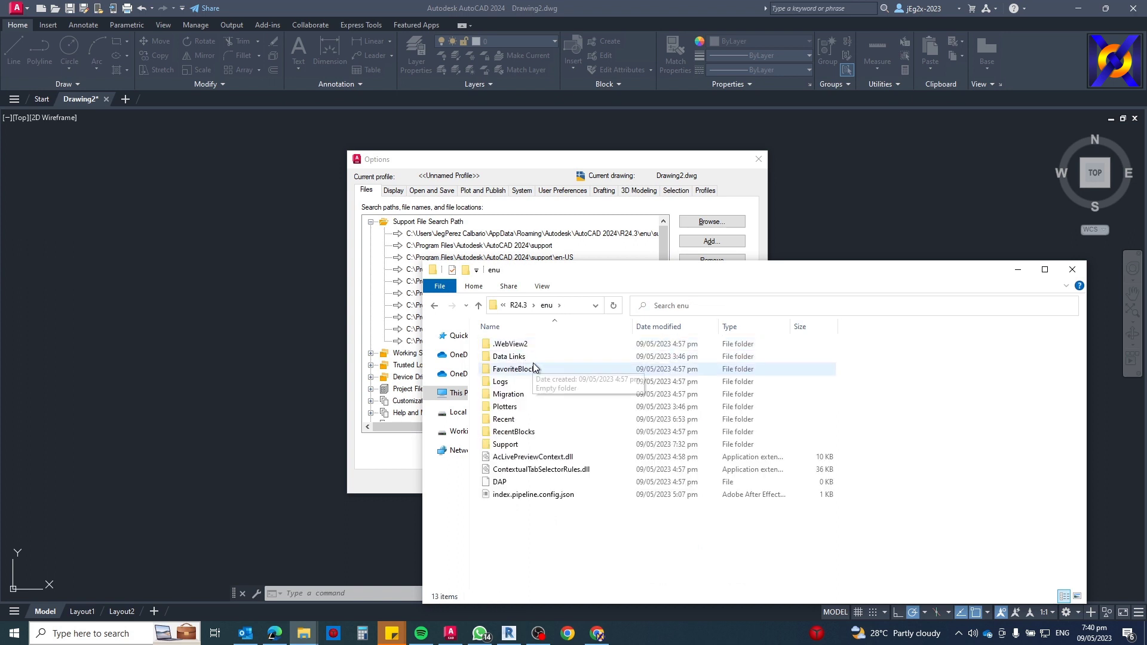
{"action": "left_click", "coordinate": [519, 445]}
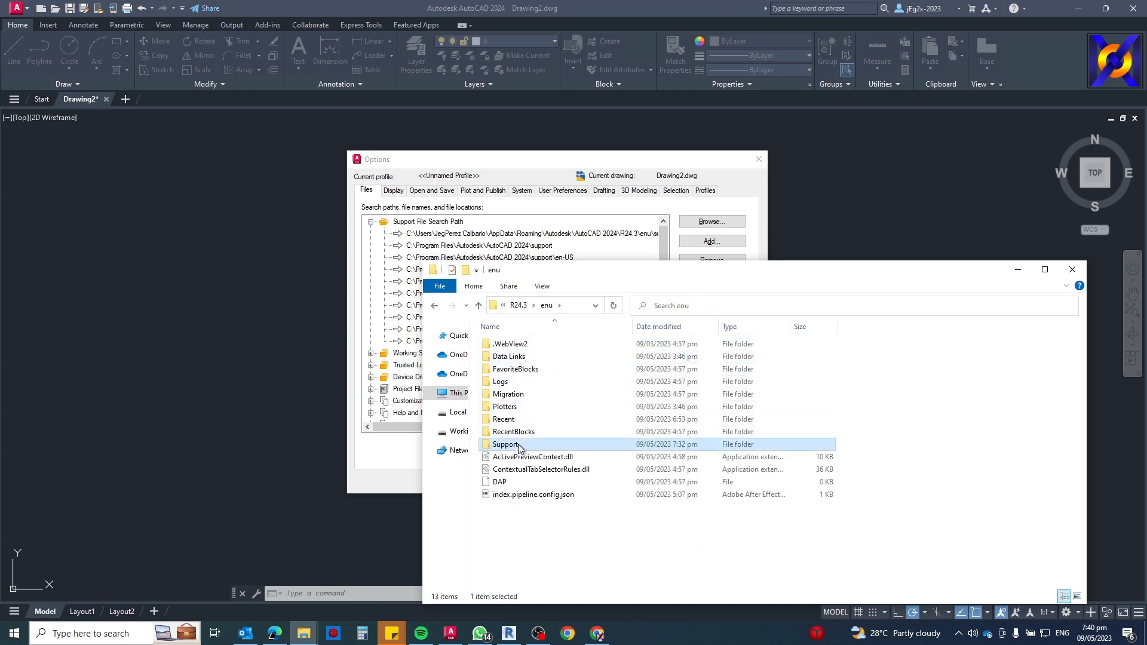
{"action": "double_click", "coordinate": [518, 445]}
{"action": "scroll", "coordinate": [658, 430], "scroll_direction": "down", "scroll_amount": 12}
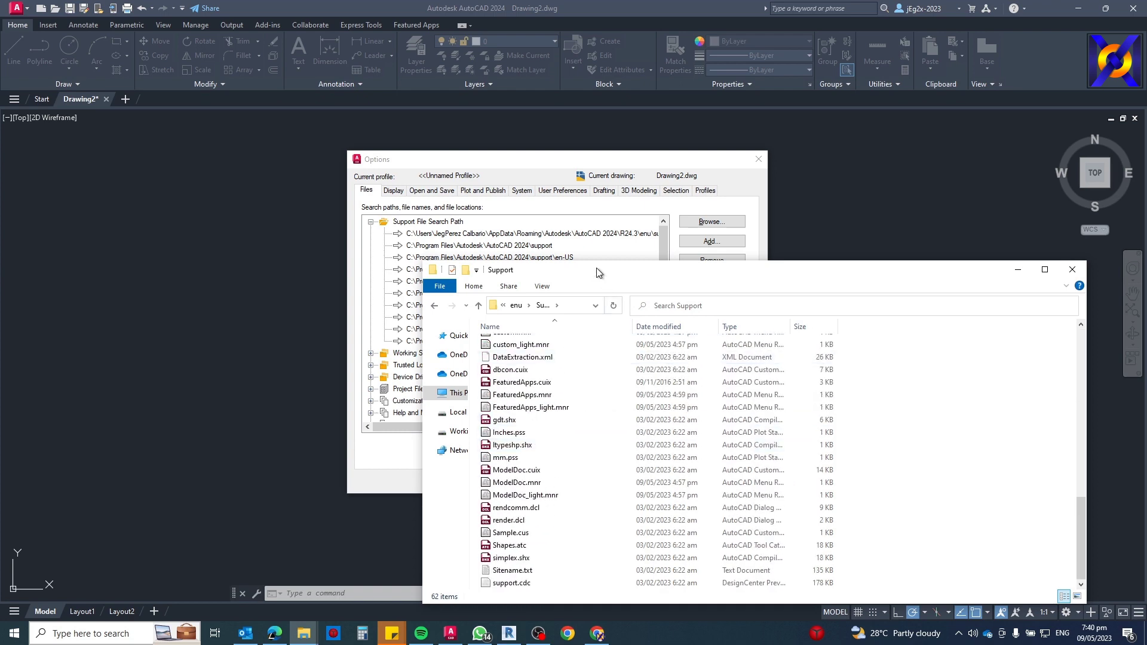
{"action": "left_click_drag", "start_coordinate": [595, 272], "coordinate": [781, 167]}
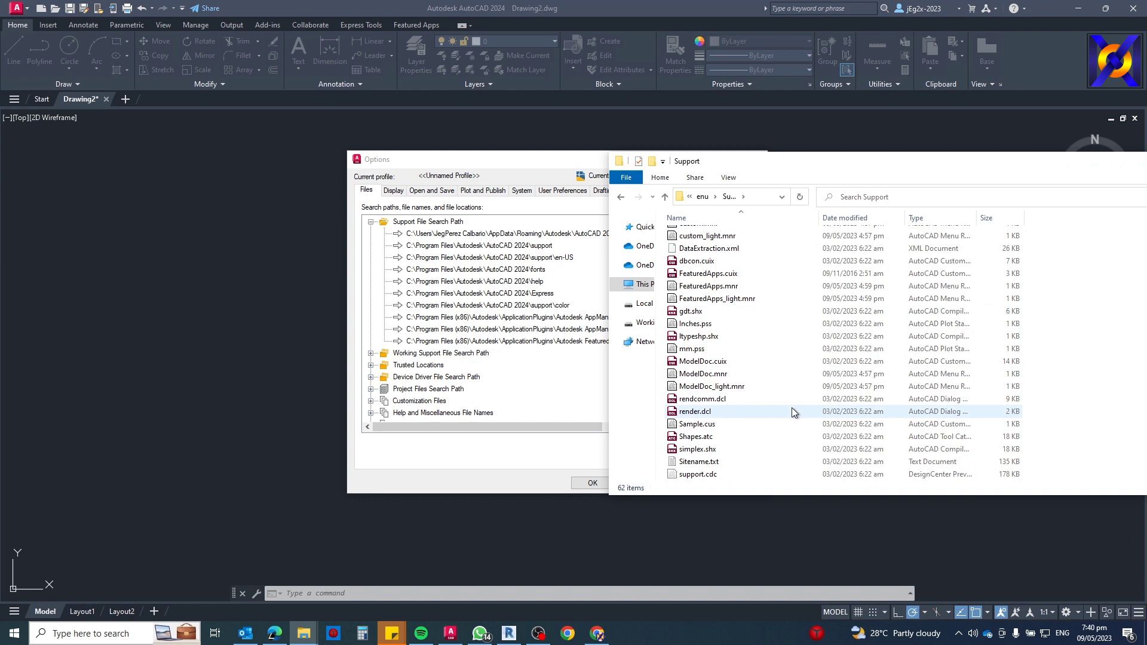
{"action": "left_click_drag", "start_coordinate": [884, 171], "coordinate": [452, 203]}
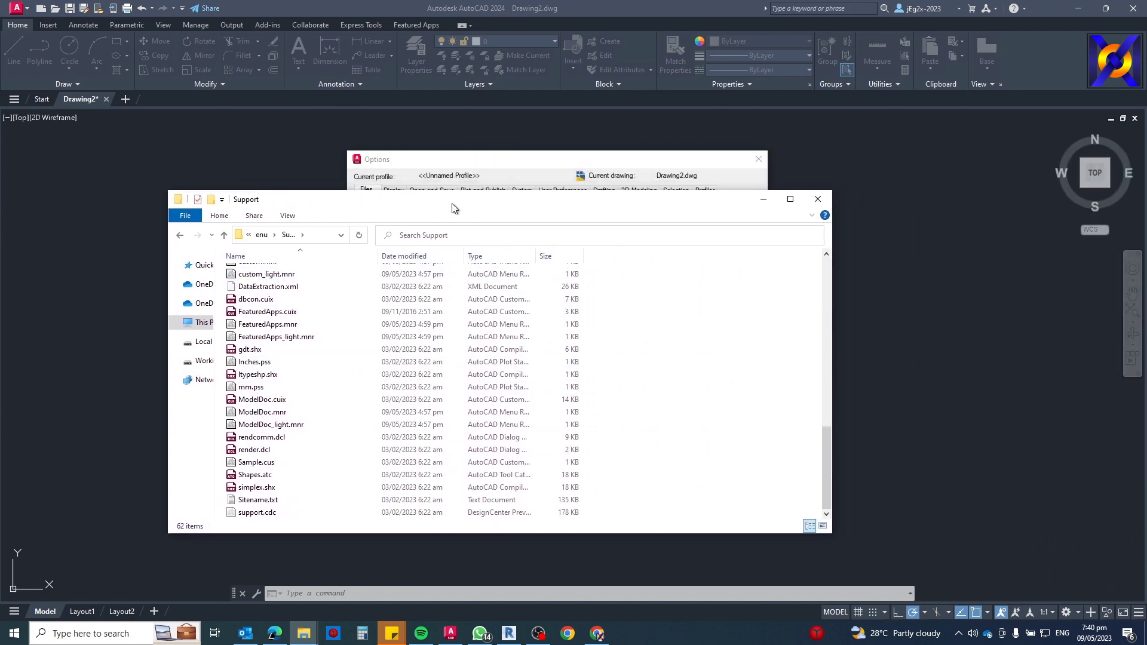
- Copy the first Support File Search Path, then cancel Options and discard changes
{"action": "left_click", "coordinate": [815, 200]}
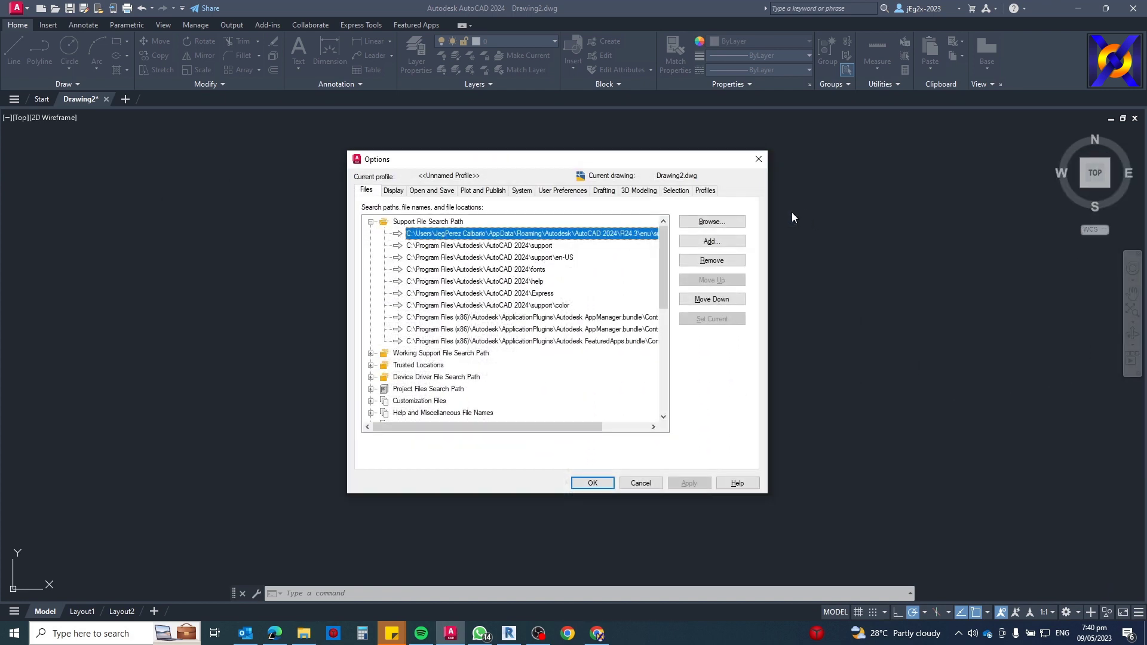
{"action": "left_click", "coordinate": [537, 234]}
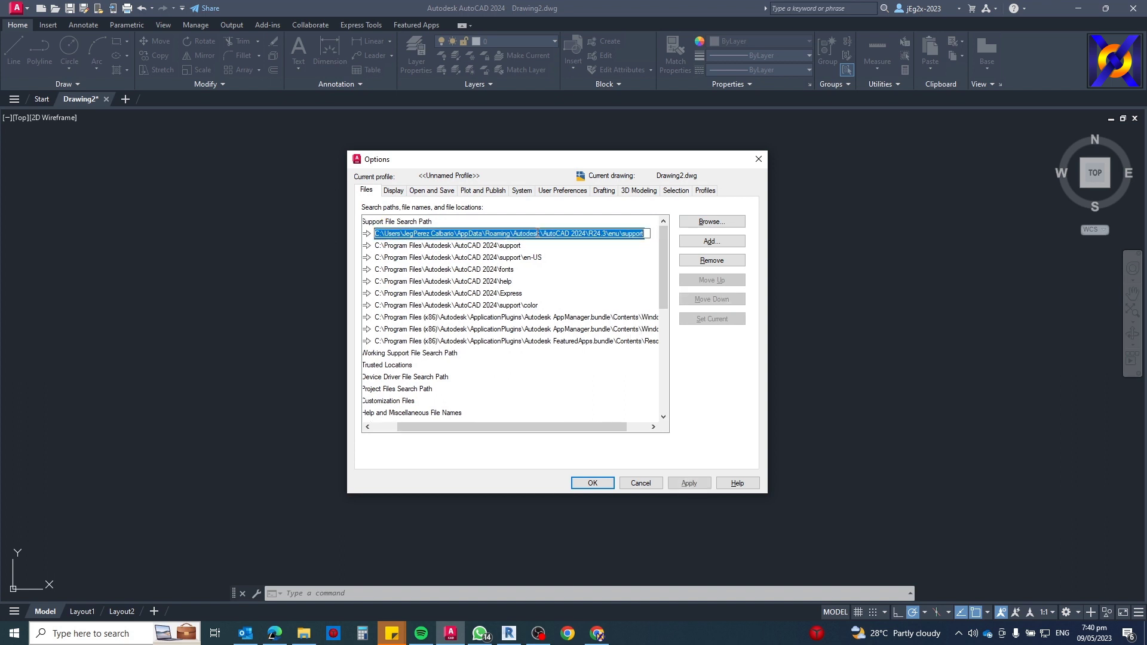
{"action": "right_click", "coordinate": [640, 233]}
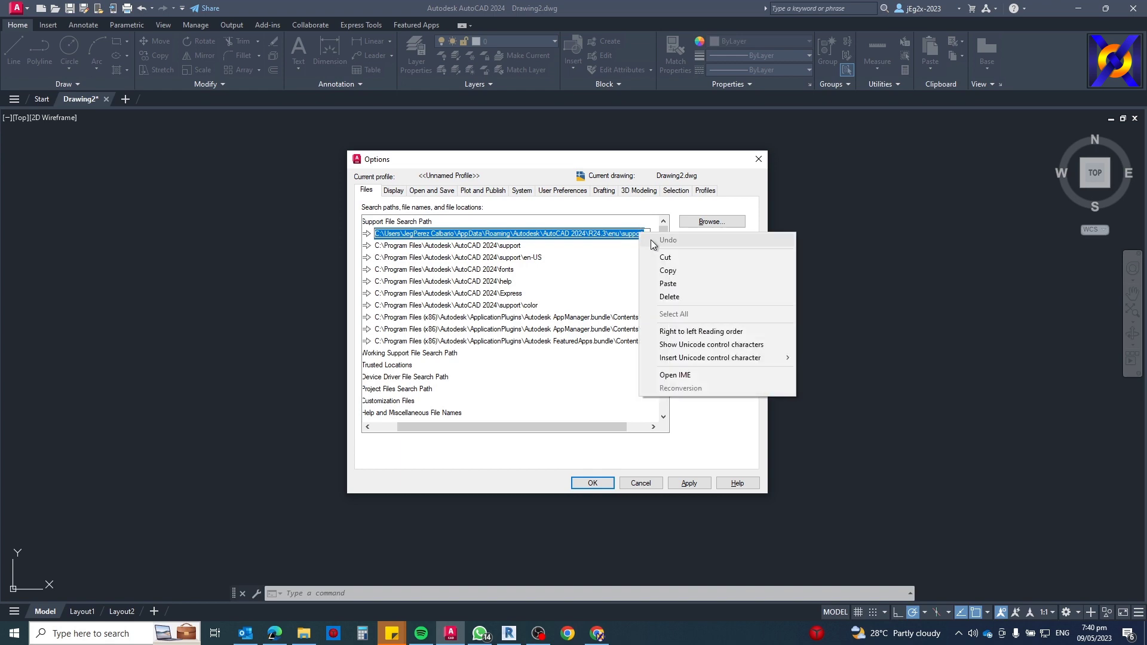
{"action": "left_click", "coordinate": [666, 268]}
{"action": "key", "text": "Escape"}
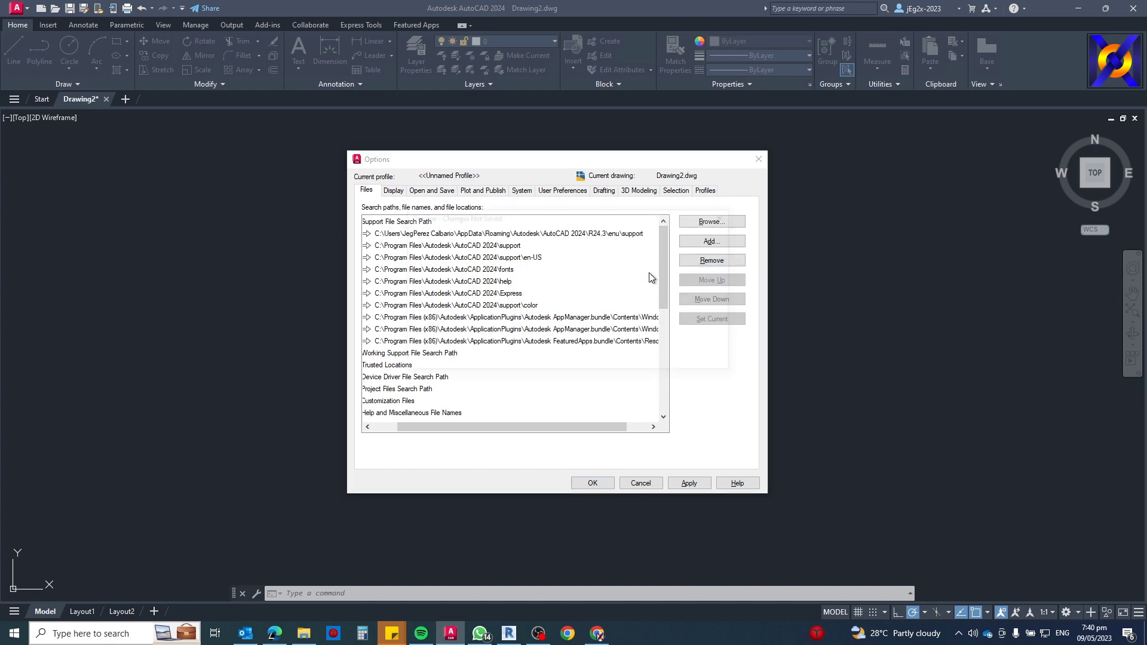
{"action": "key", "text": "Escape"}
{"action": "left_click", "coordinate": [485, 329]}
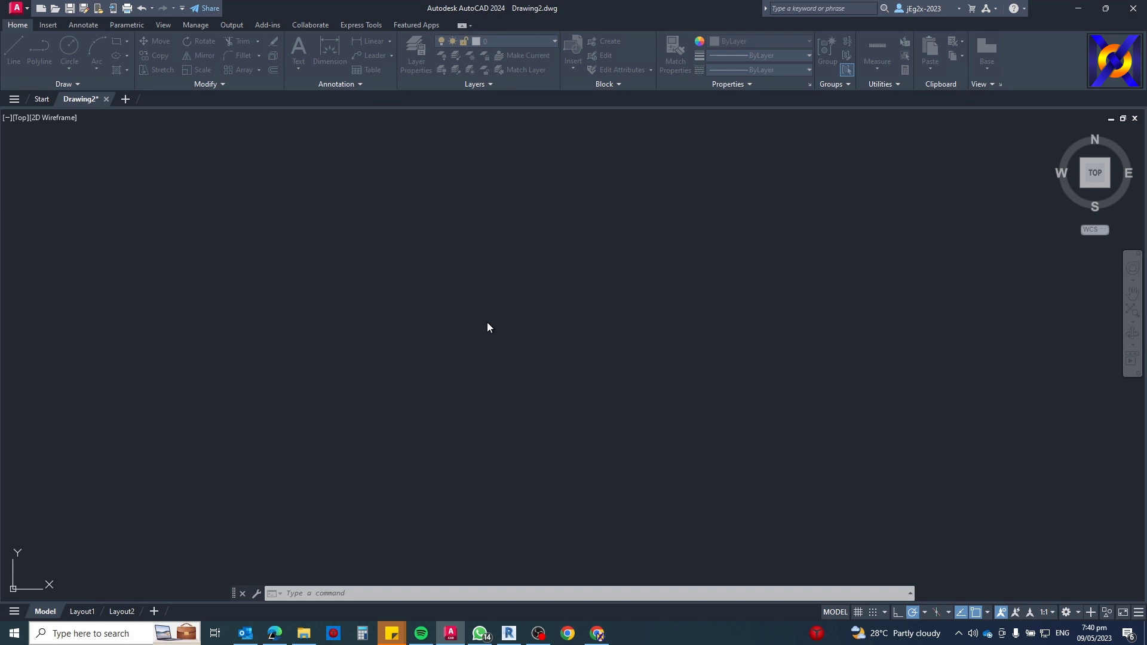
{"action": "left_click", "coordinate": [312, 638]}
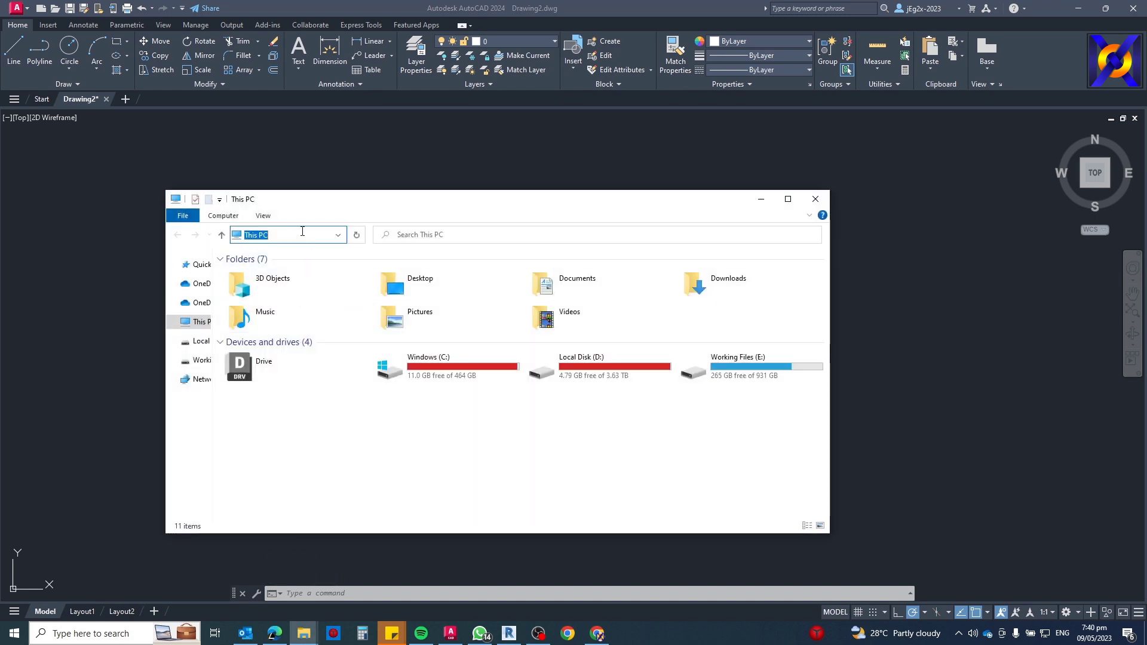
{"action": "key", "text": "ctrl+v"}
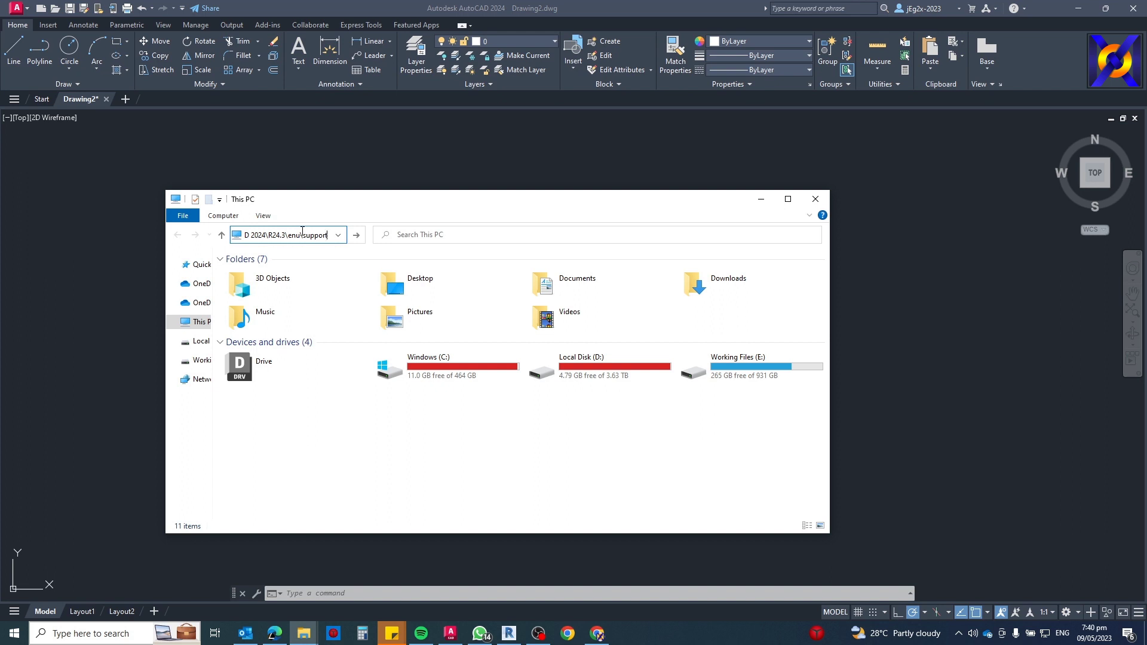
{"action": "key", "text": "Return"}
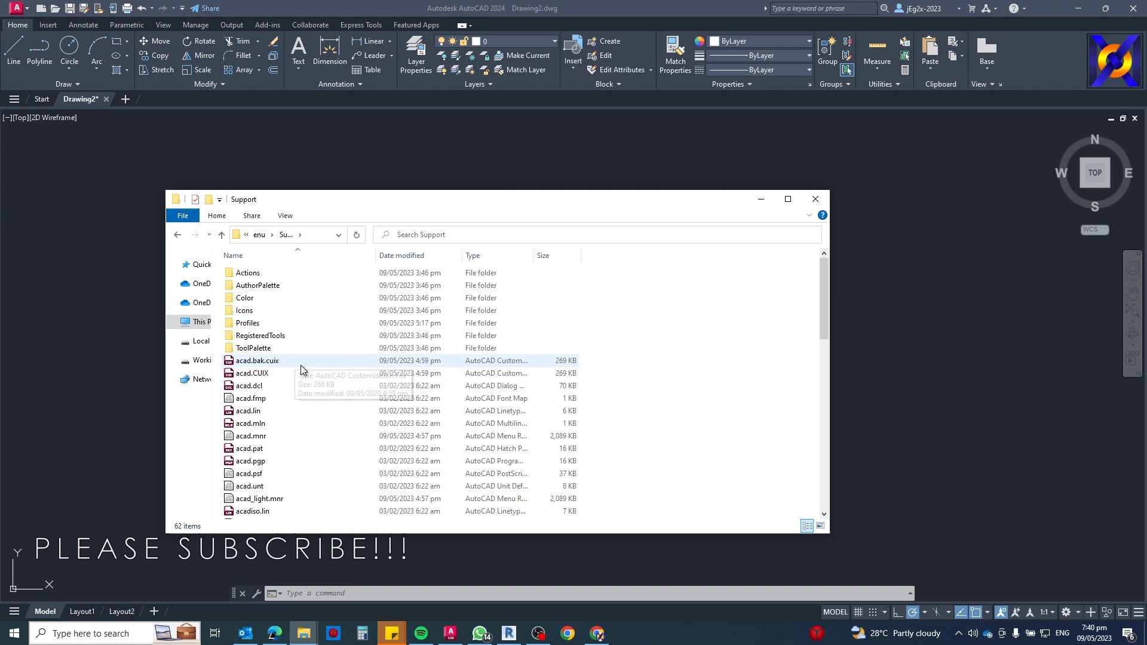
{"action": "scroll", "coordinate": [454, 329], "scroll_direction": "down", "scroll_amount": 5}
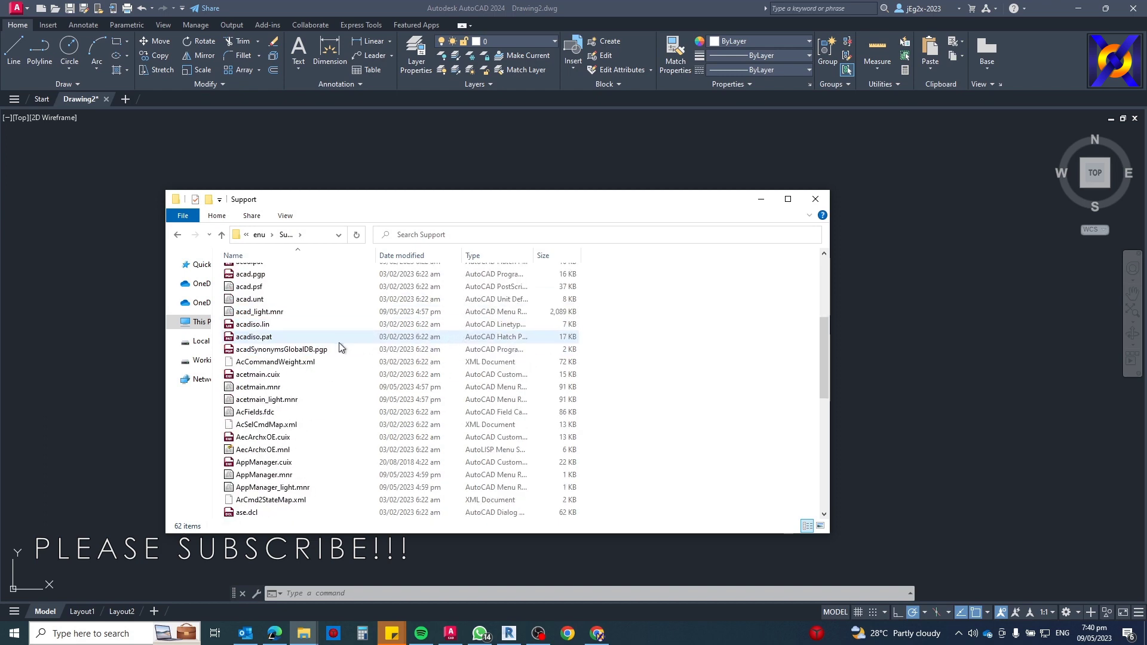
{"action": "scroll", "coordinate": [339, 347], "scroll_direction": "down", "scroll_amount": 8}
{"action": "scroll", "coordinate": [710, 272], "scroll_direction": "up", "scroll_amount": 4}
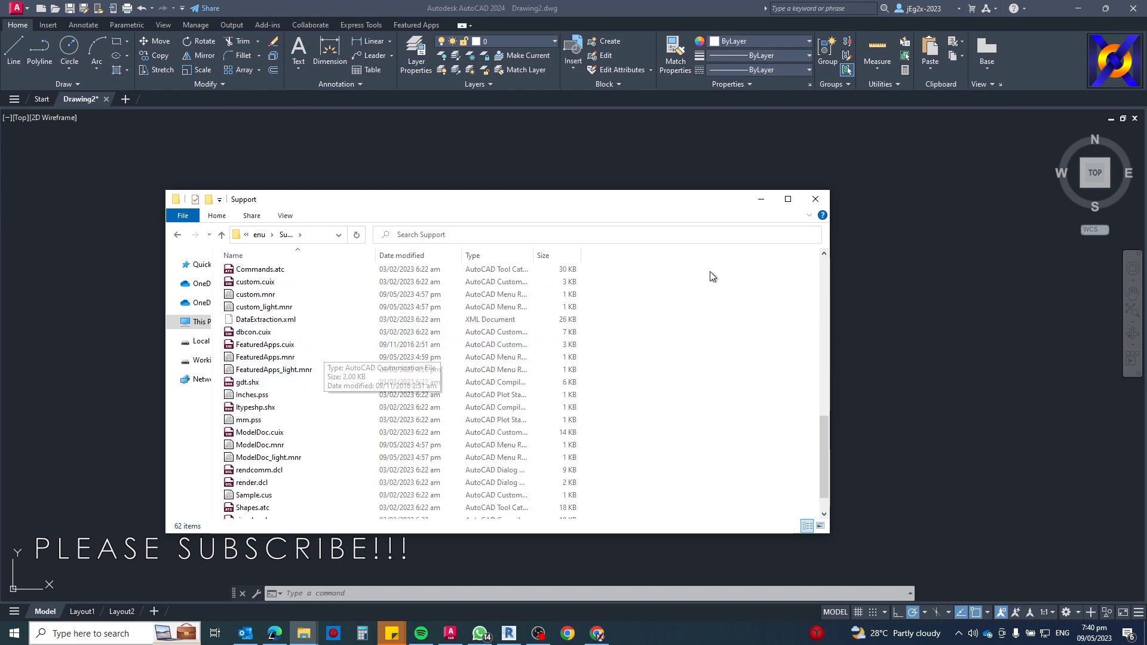
- Reopen Options with OP and Browse to the first Support File Search Path folder
{"action": "left_click", "coordinate": [817, 200]}
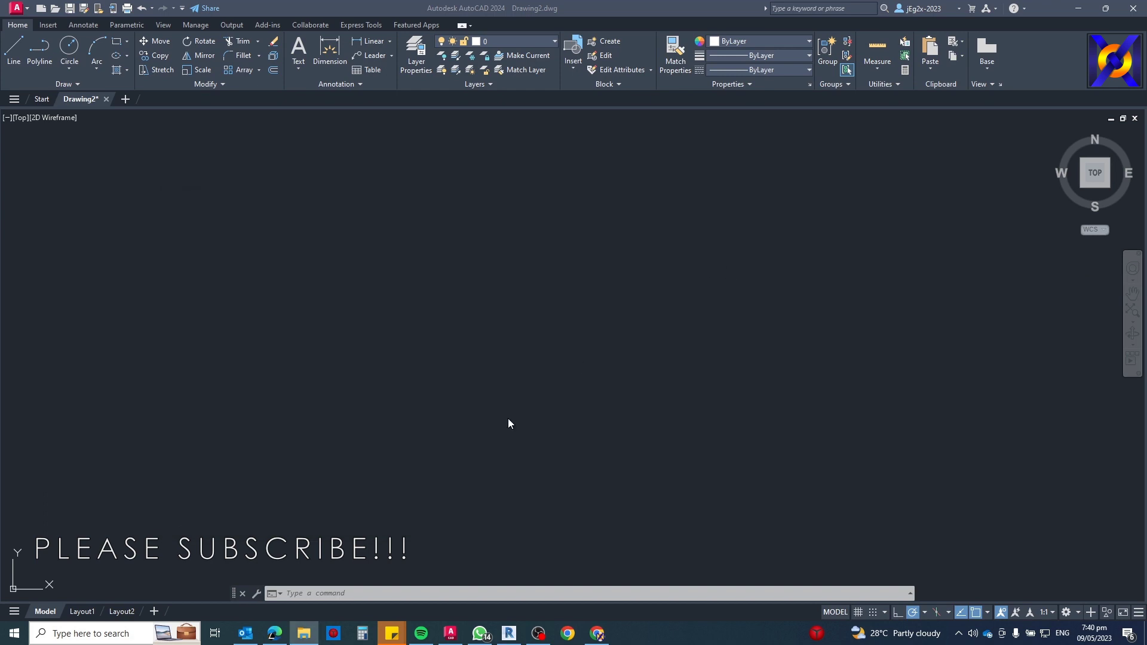
{"action": "key", "text": "Escape"}
{"action": "key", "text": "Escape"}
{"action": "type", "text": "op"}
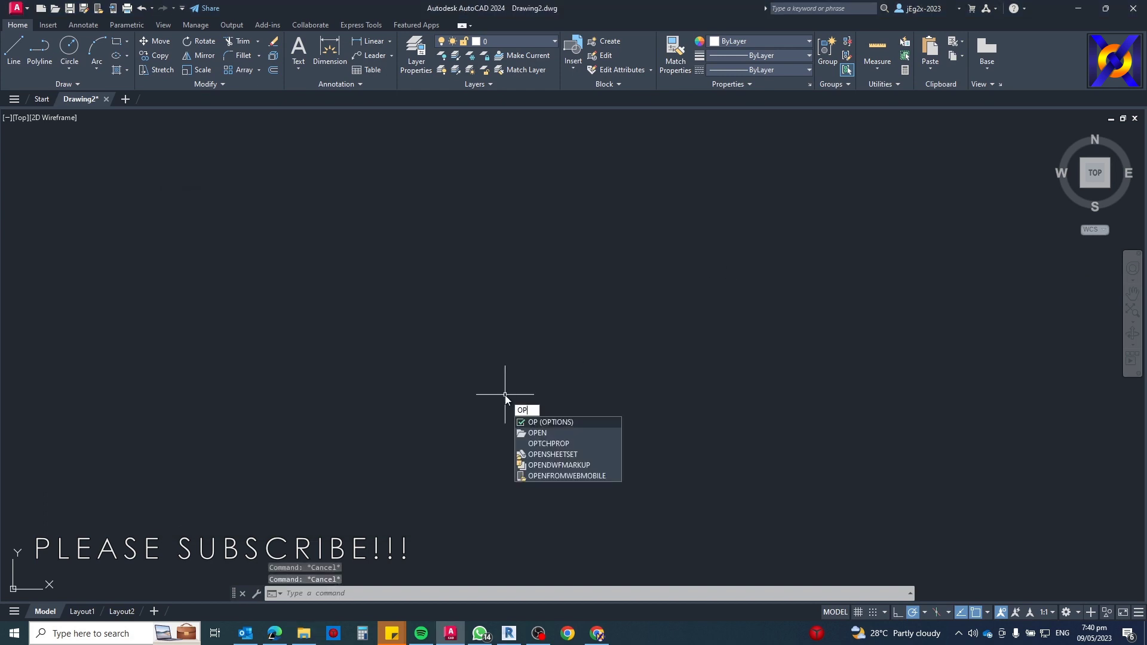
{"action": "key", "text": "Escape"}
{"action": "key", "text": "Return"}
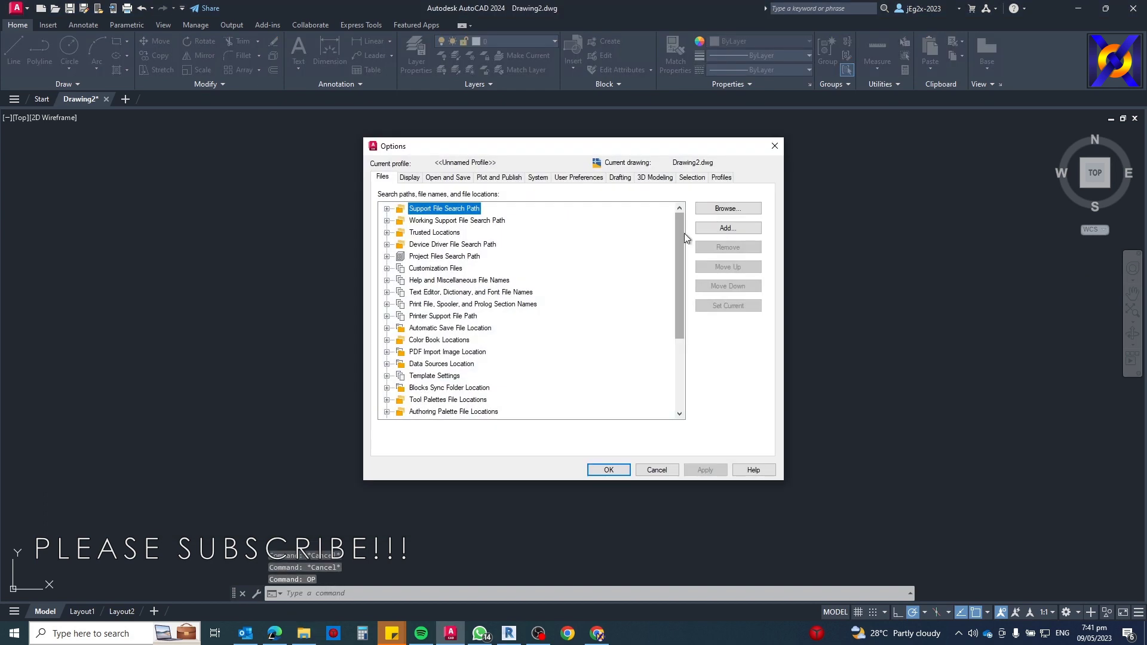
{"action": "left_click", "coordinate": [387, 209]}
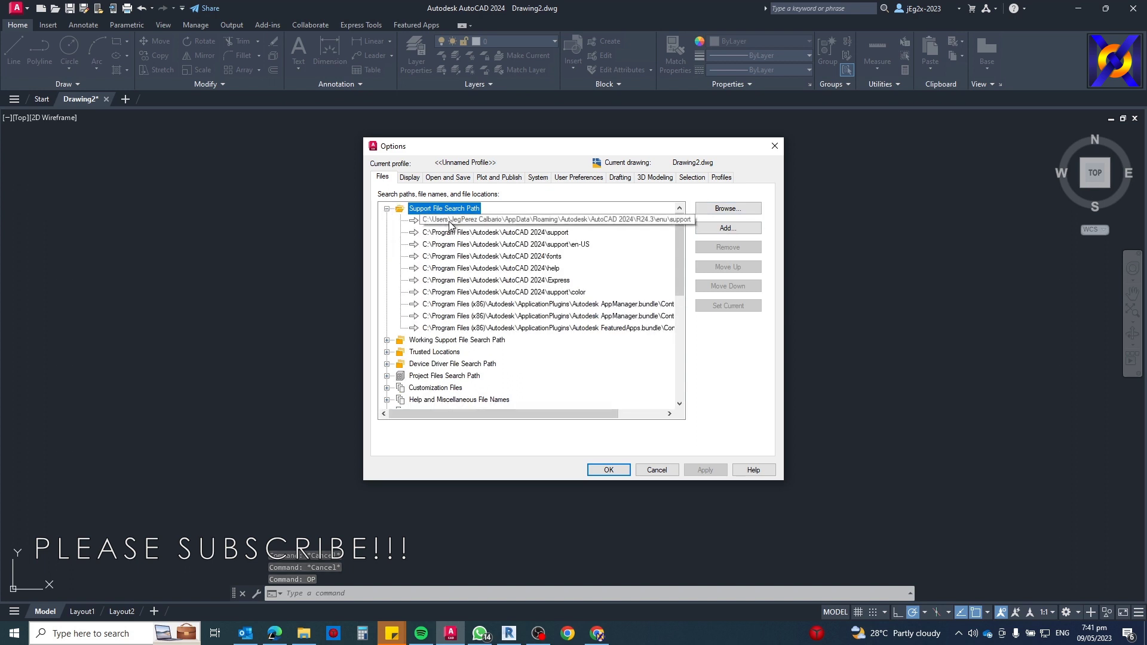
{"action": "left_click", "coordinate": [393, 221]}
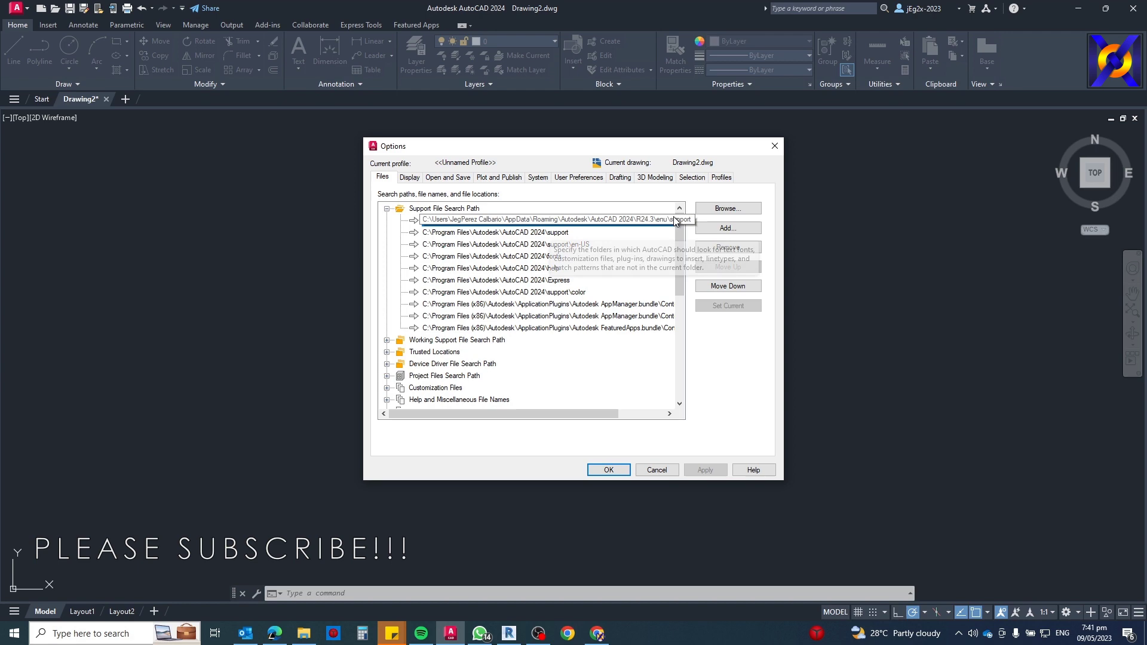
{"action": "left_click", "coordinate": [714, 210]}
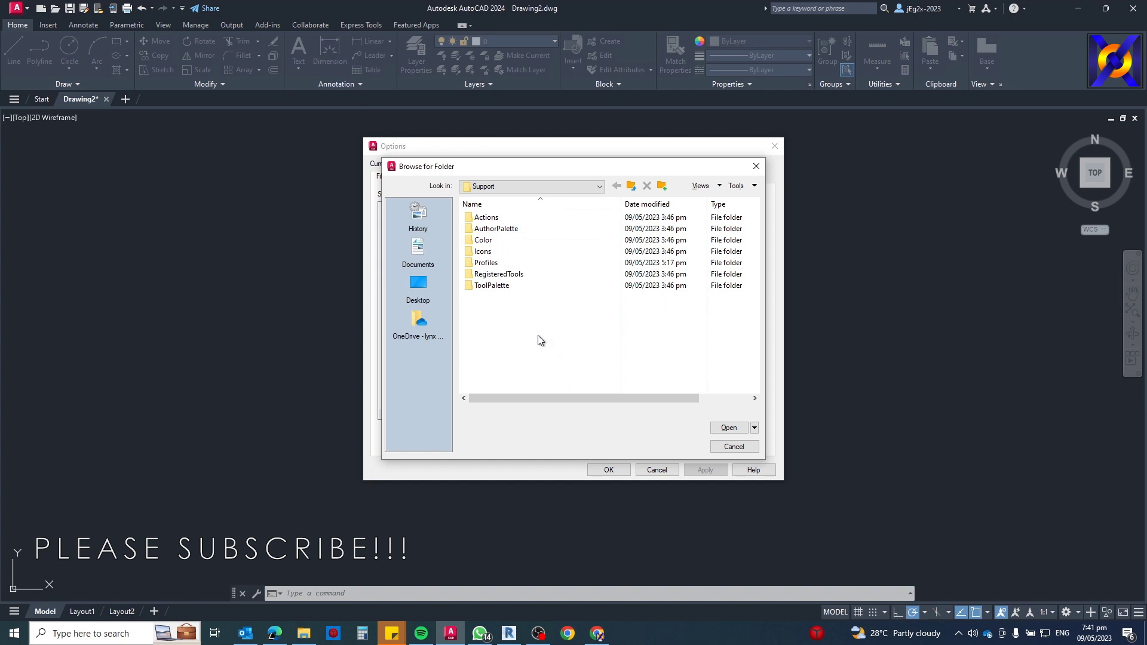
- Open the Eldorado Stone Hatch Patterns > Ashlar folder beside the folder browser
{"action": "mouse_move", "coordinate": [532, 397]}
{"action": "left_mouse_down"}
{"action": "mouse_move", "coordinate": [574, 397]}
{"action": "mouse_move", "coordinate": [519, 396]}
{"action": "left_mouse_up"}
{"action": "left_click_drag", "start_coordinate": [500, 167], "coordinate": [603, 166]}
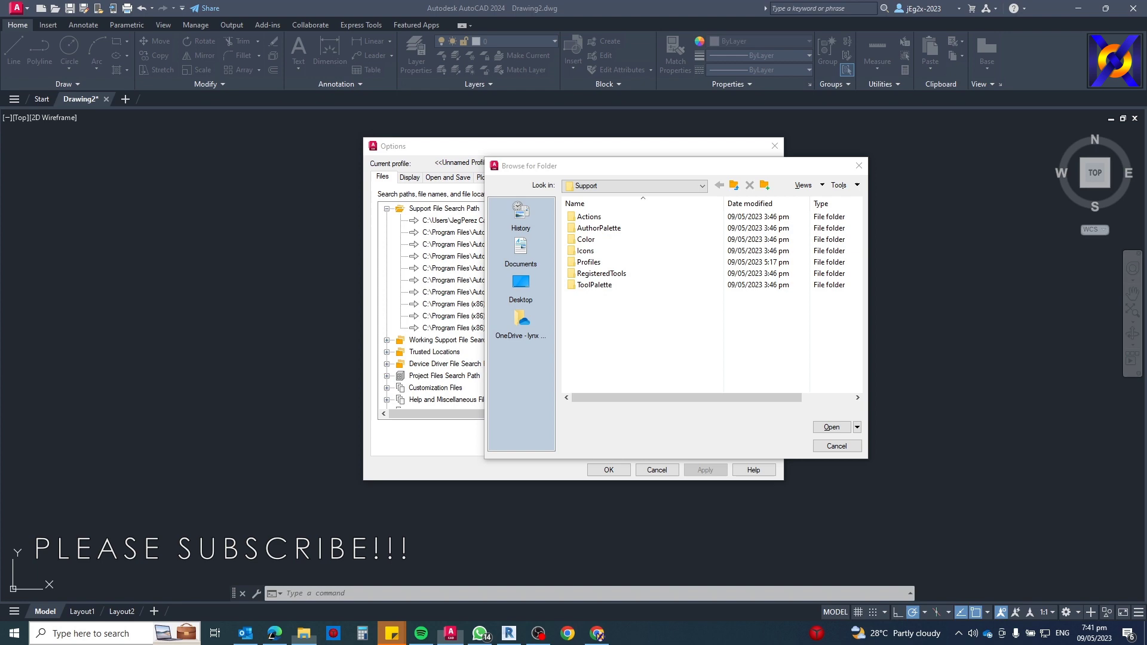
{"action": "left_click", "coordinate": [304, 633]}
{"action": "mouse_move", "coordinate": [72, 179]}
{"action": "left_mouse_down"}
{"action": "mouse_move", "coordinate": [6, 179]}
{"action": "mouse_move", "coordinate": [57, 190]}
{"action": "mouse_move", "coordinate": [214, 271]}
{"action": "left_mouse_up"}
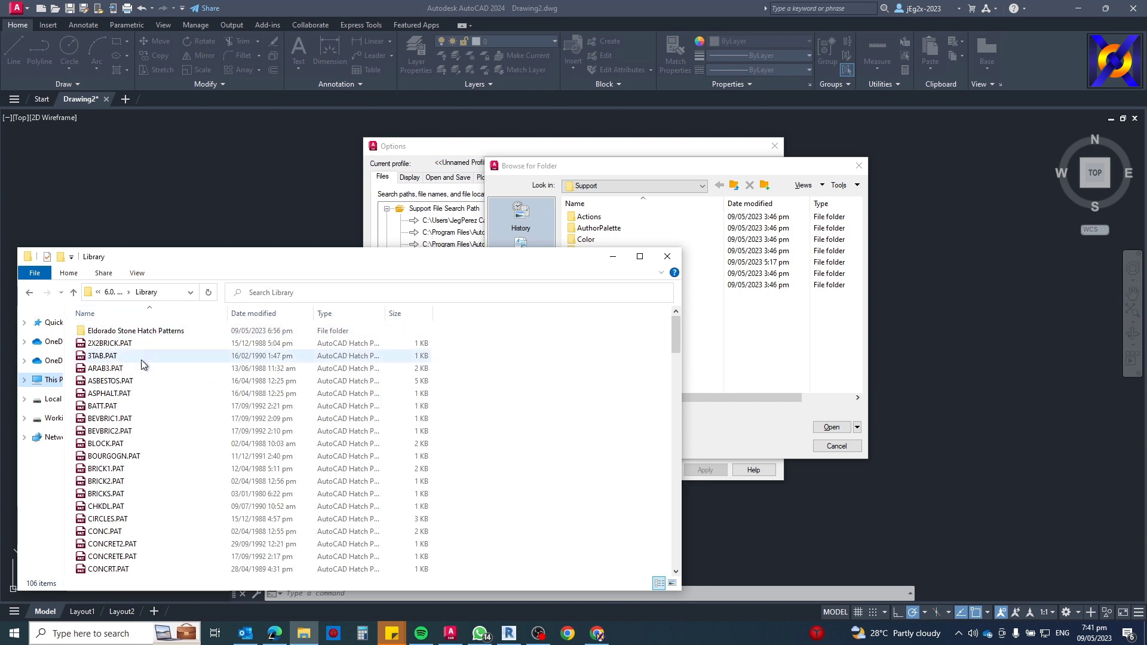
{"action": "scroll", "coordinate": [122, 478], "scroll_direction": "down", "scroll_amount": 3}
{"action": "scroll", "coordinate": [121, 418], "scroll_direction": "up", "scroll_amount": 3}
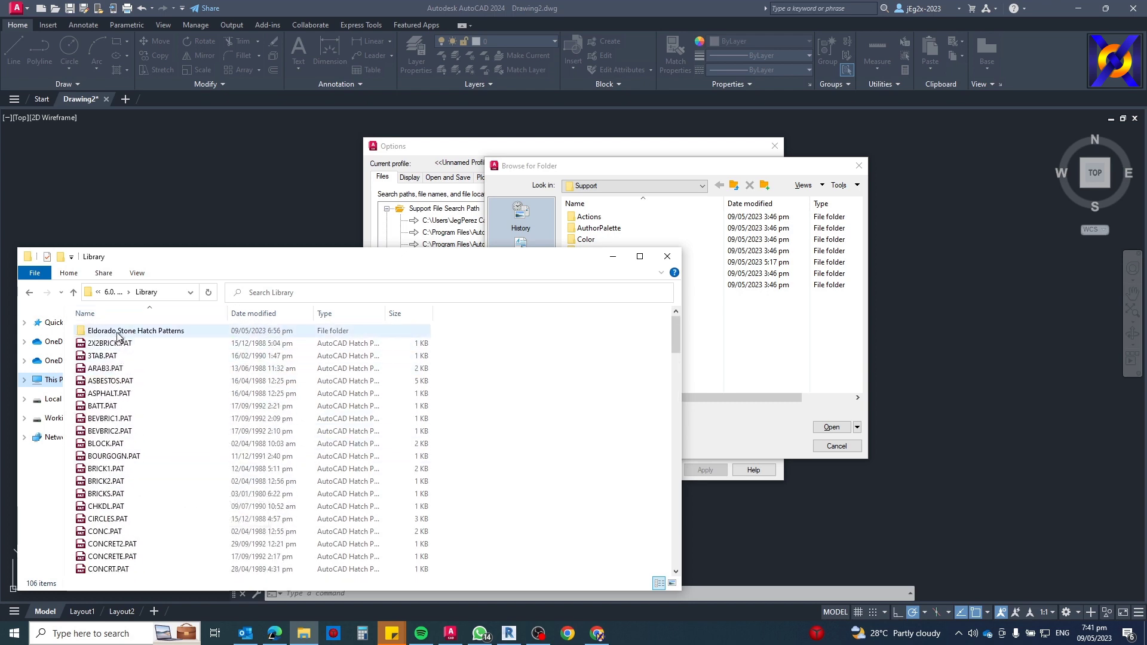
{"action": "double_click", "coordinate": [104, 344]}
{"action": "double_click", "coordinate": [105, 330]}
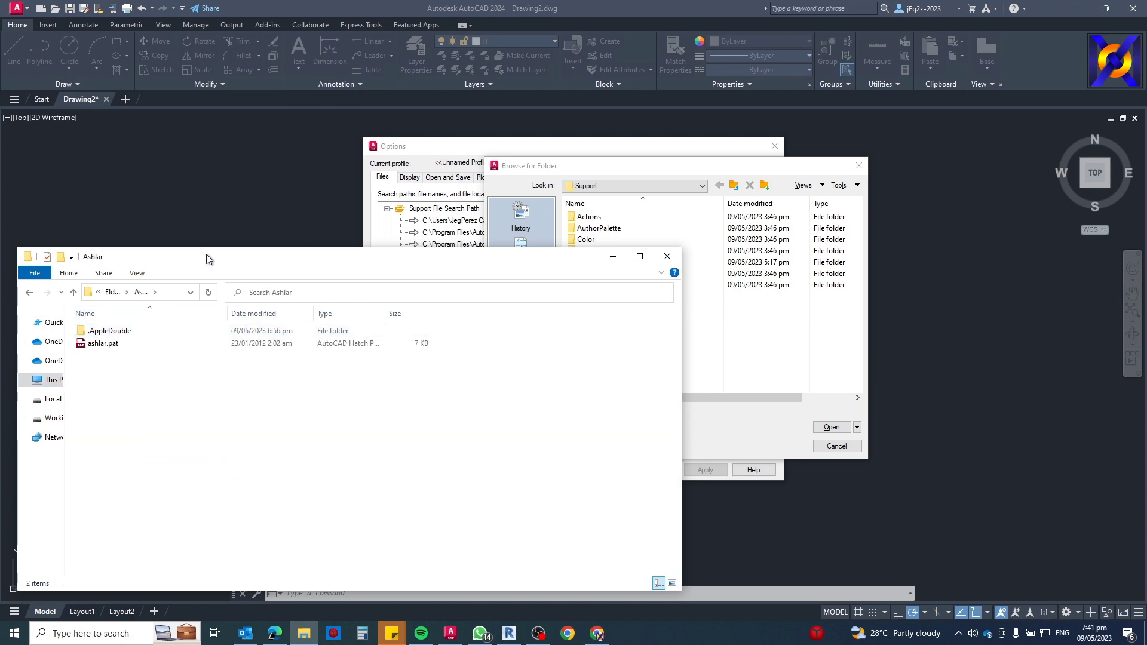
{"action": "left_click_drag", "start_coordinate": [216, 259], "coordinate": [428, 353]}
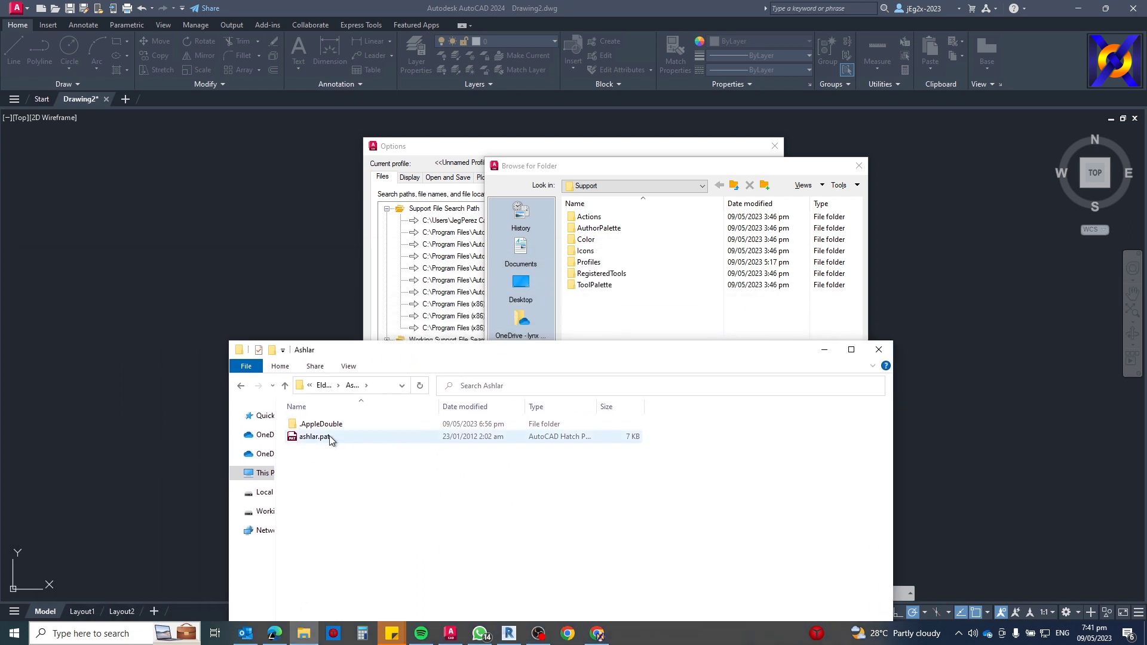
- Drag ashlar.pat into the Support folder, then close Options discarding changes
{"action": "left_click", "coordinate": [313, 440]}
{"action": "left_click_drag", "start_coordinate": [310, 439], "coordinate": [635, 321]}
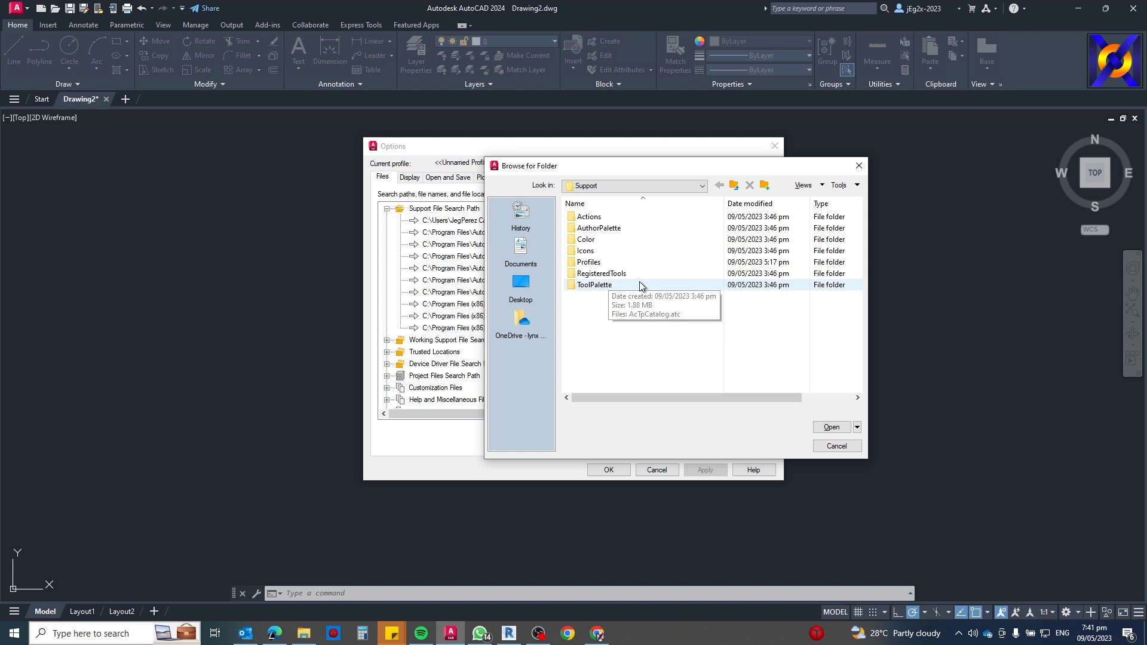
{"action": "left_click", "coordinate": [839, 446]}
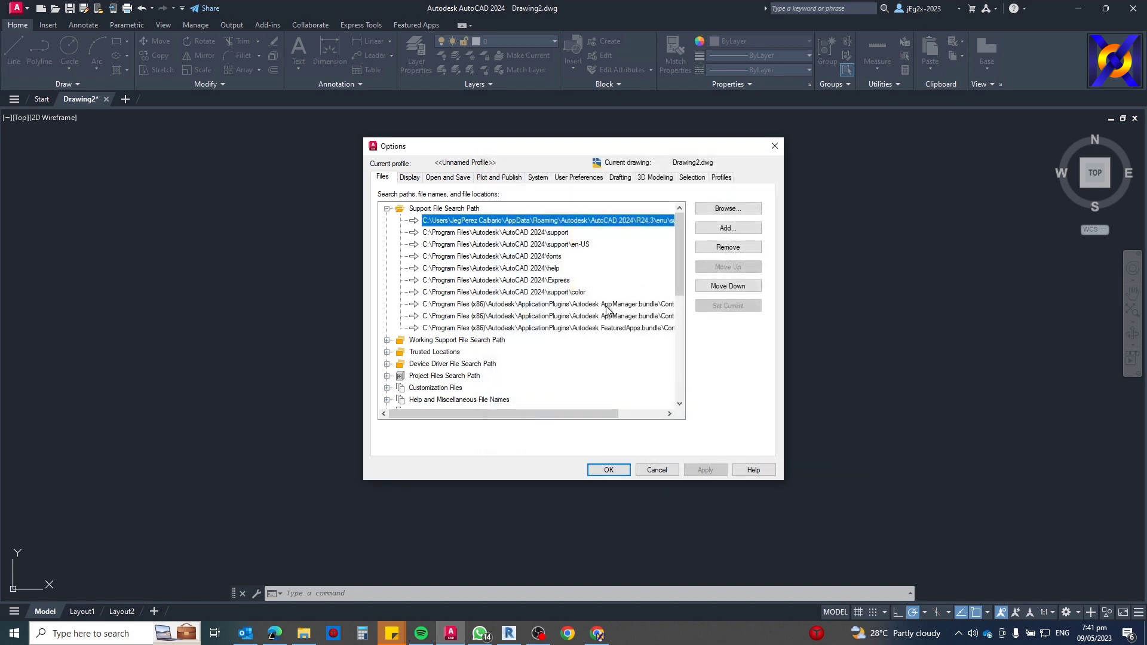
{"action": "left_click", "coordinate": [636, 221]}
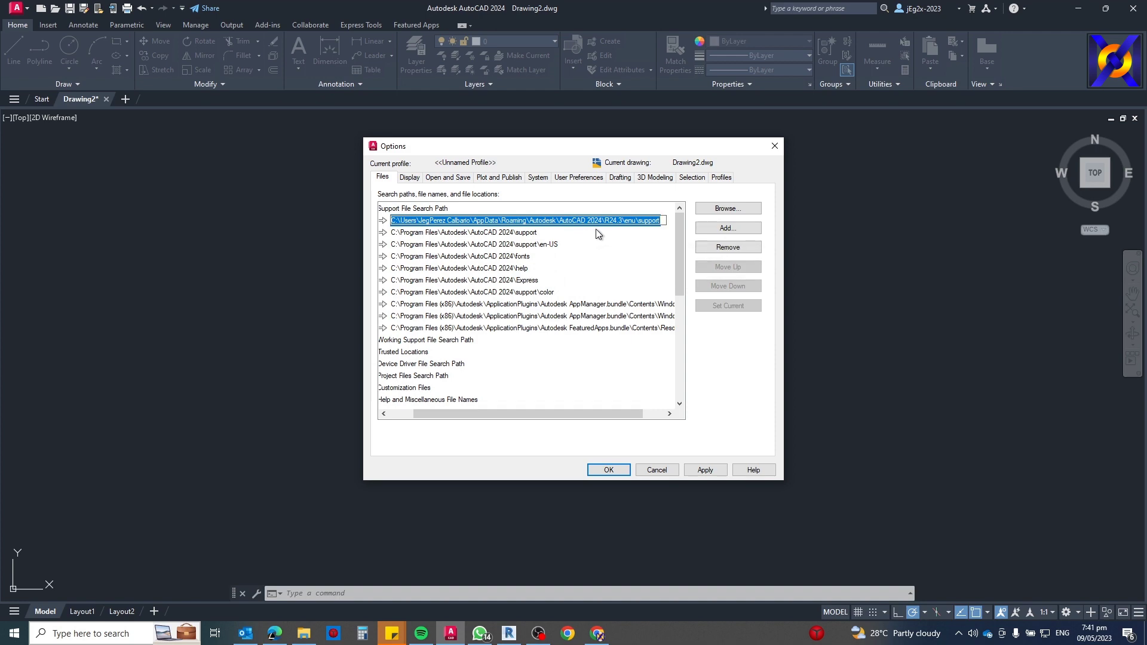
{"action": "key", "text": "Escape"}
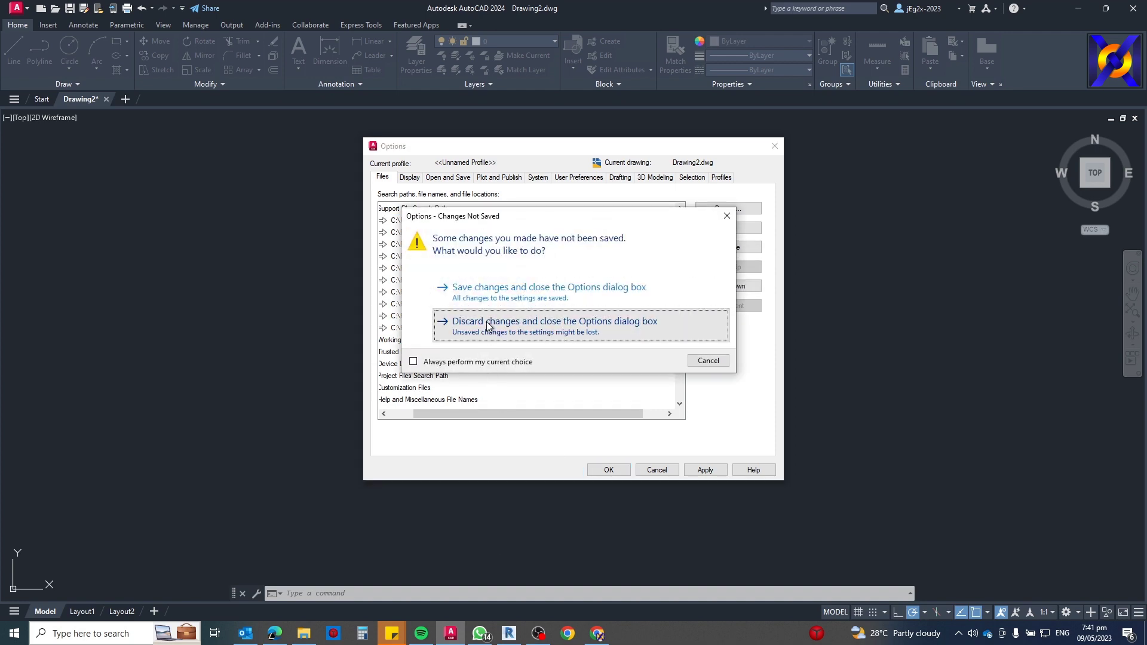
{"action": "left_click", "coordinate": [489, 327]}
- Open This PC in a new window and go to the pasted Support folder path
{"action": "left_click", "coordinate": [304, 633]}
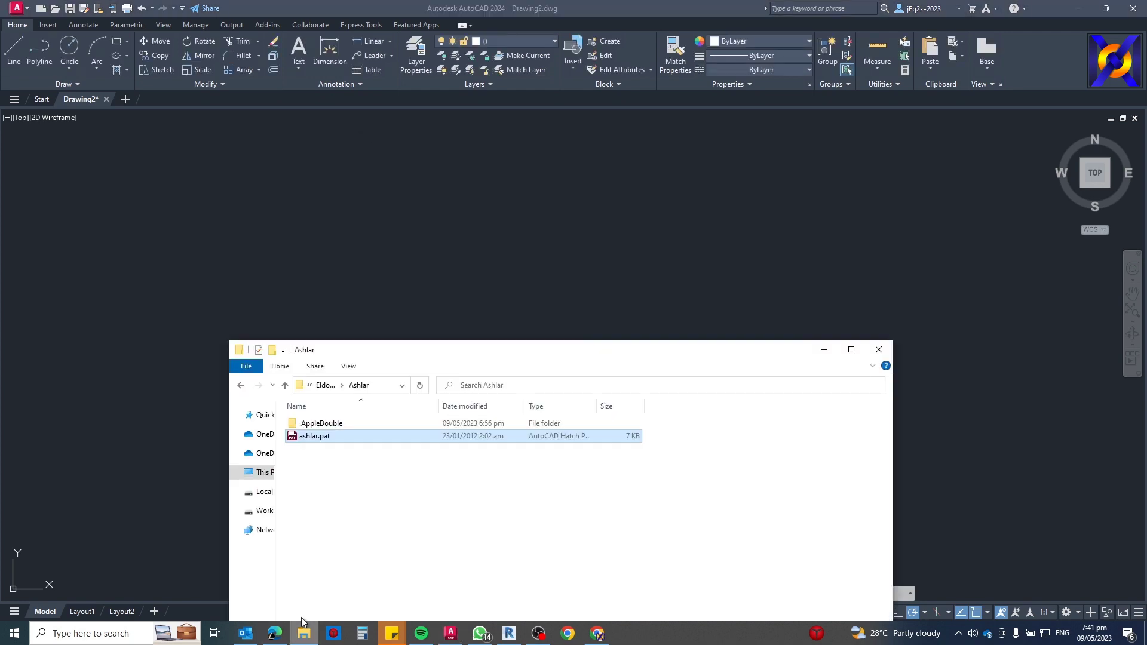
{"action": "right_click", "coordinate": [258, 472]}
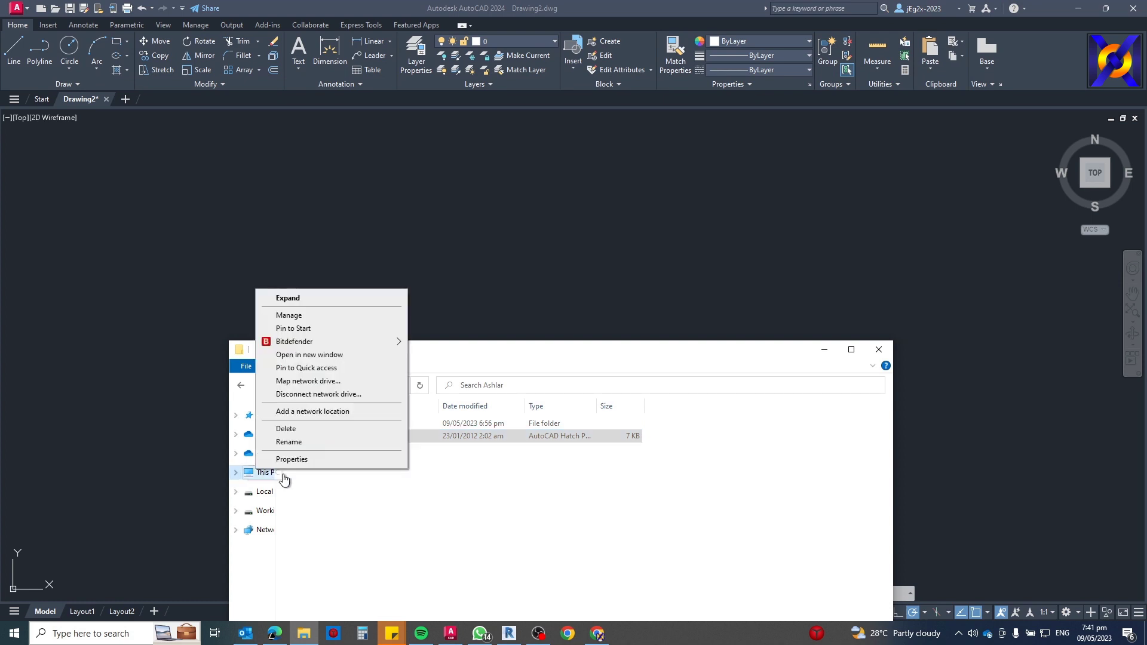
{"action": "left_click", "coordinate": [309, 354]}
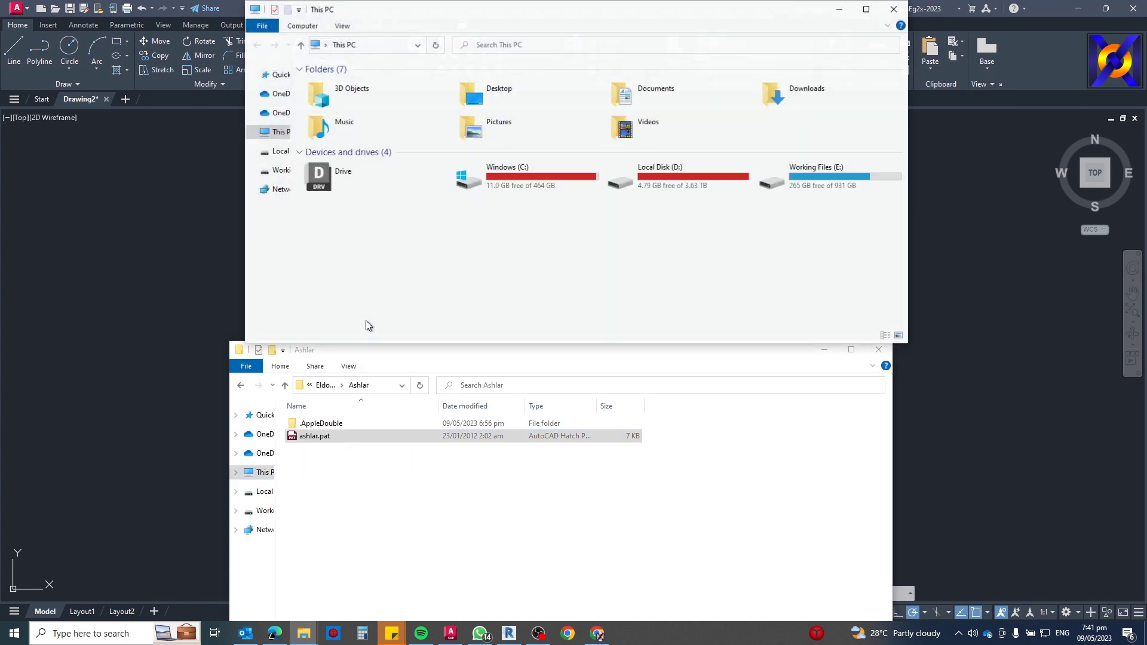
{"action": "left_click", "coordinate": [397, 45]}
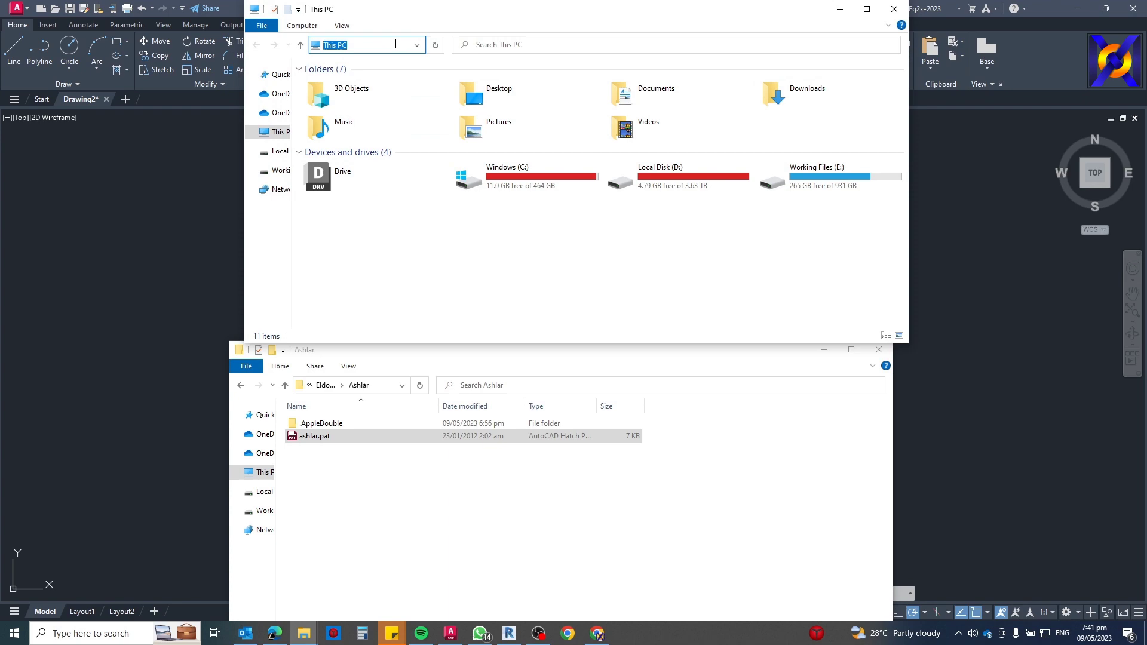
{"action": "key", "text": "Return"}
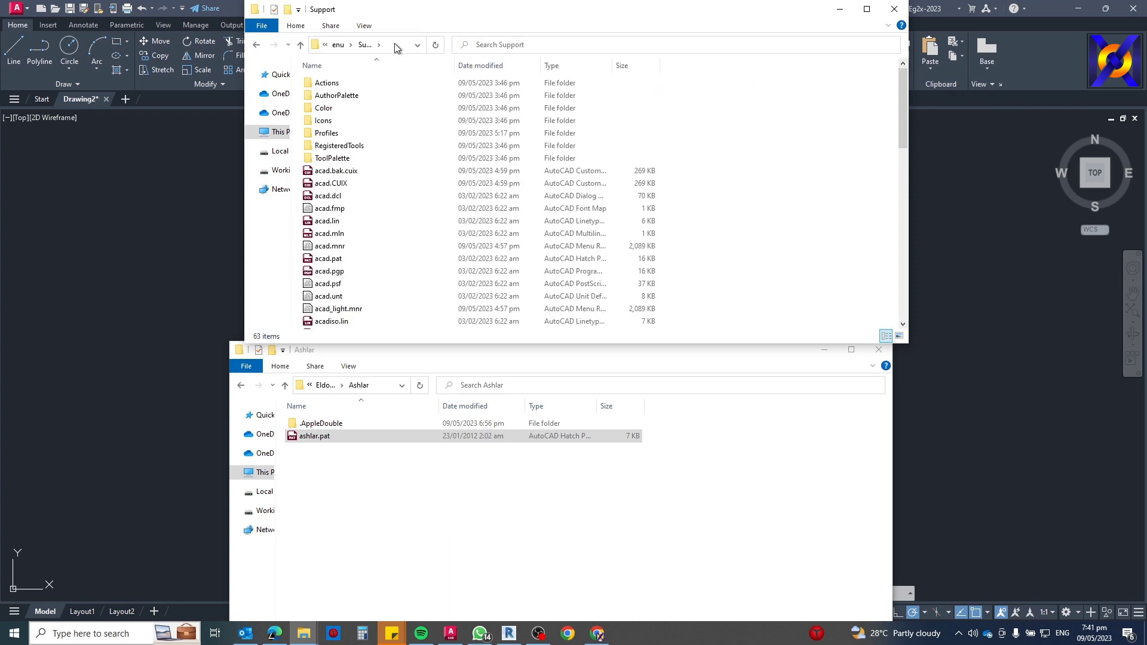
- Locate ashlar.pat in the Support folder and return to the AutoCAD drawing
{"action": "left_click", "coordinate": [353, 196]}
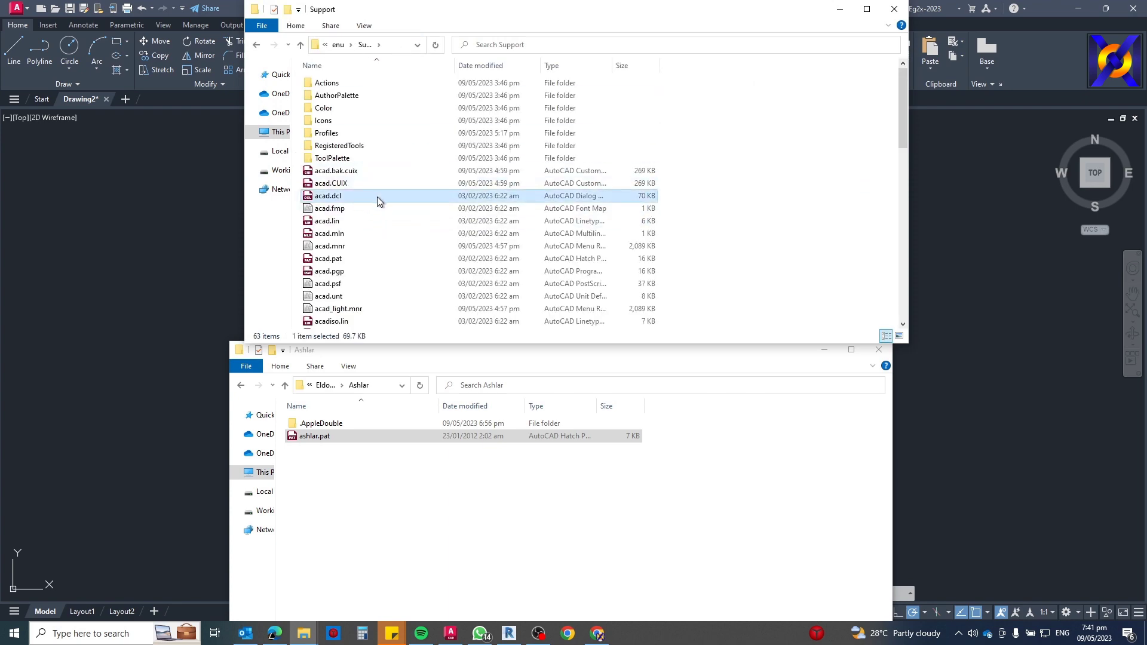
{"action": "scroll", "coordinate": [377, 200], "scroll_direction": "down", "scroll_amount": 1}
{"action": "scroll", "coordinate": [383, 215], "scroll_direction": "down", "scroll_amount": 6}
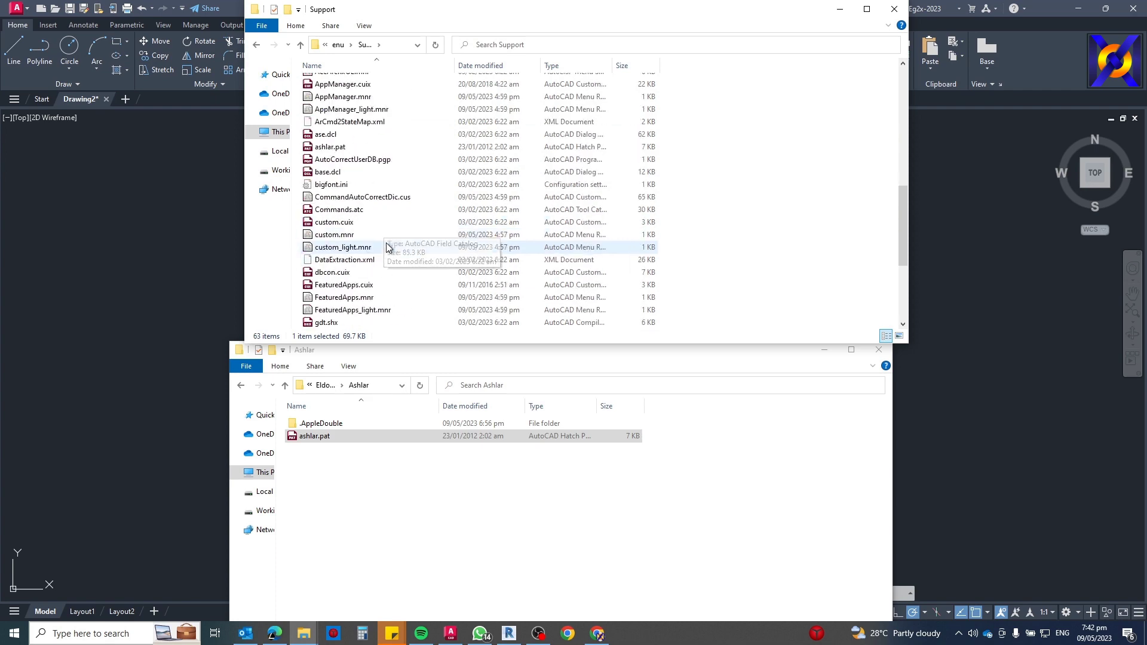
{"action": "left_click", "coordinate": [334, 147]}
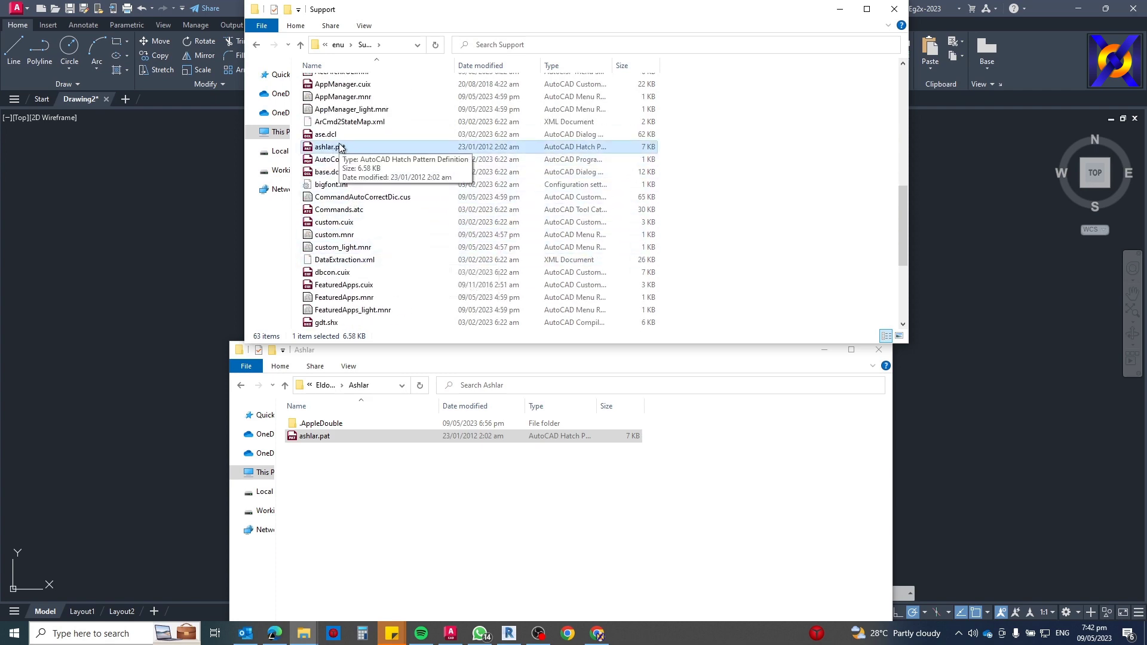
{"action": "left_click", "coordinate": [190, 177]}
- Draw a new rectangle with REC and fill it with a hatch
{"action": "key", "text": "Escape"}
{"action": "key", "text": "Escape"}
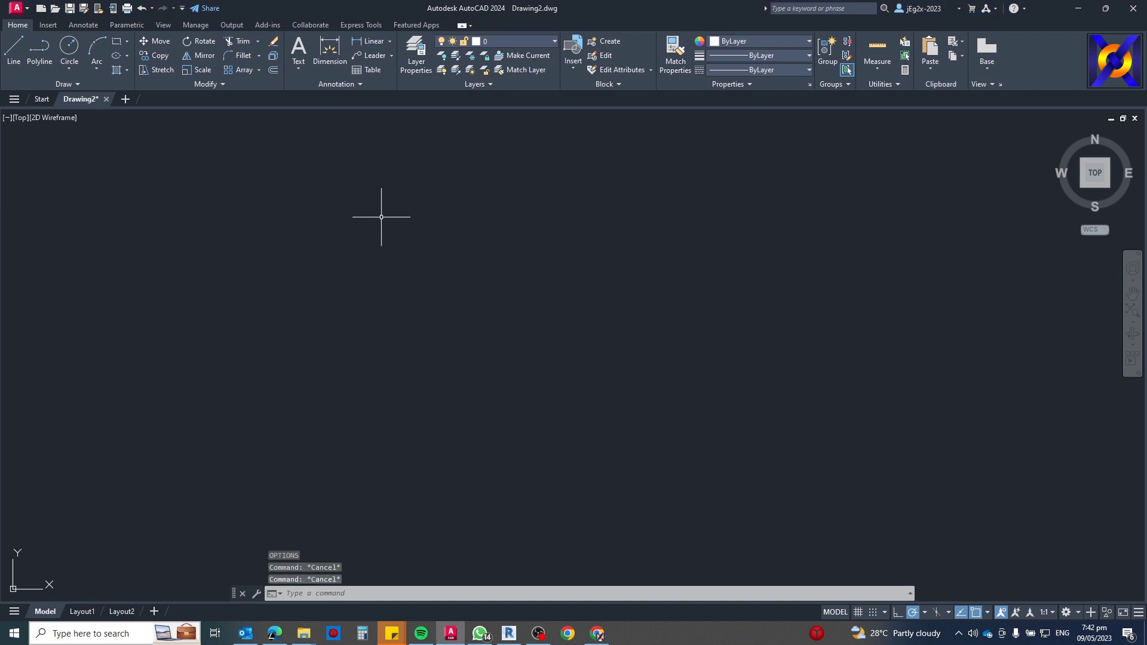
{"action": "type", "text": "rec"}
{"action": "key", "text": "Return"}
{"action": "left_click", "coordinate": [397, 198]}
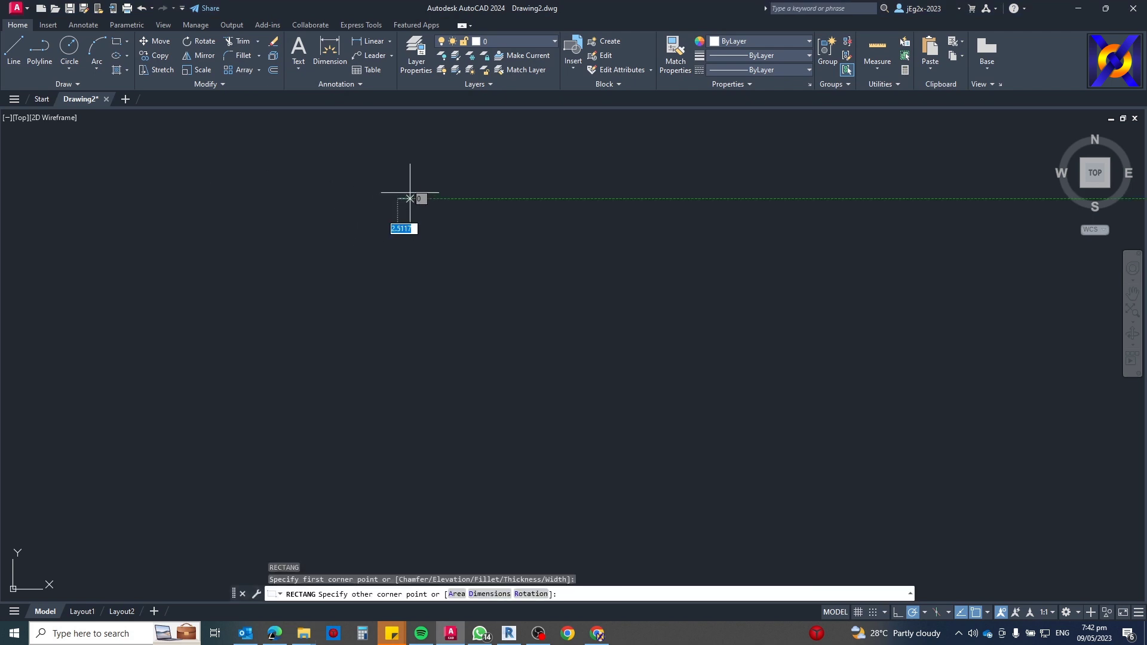
{"action": "key", "text": "Escape"}
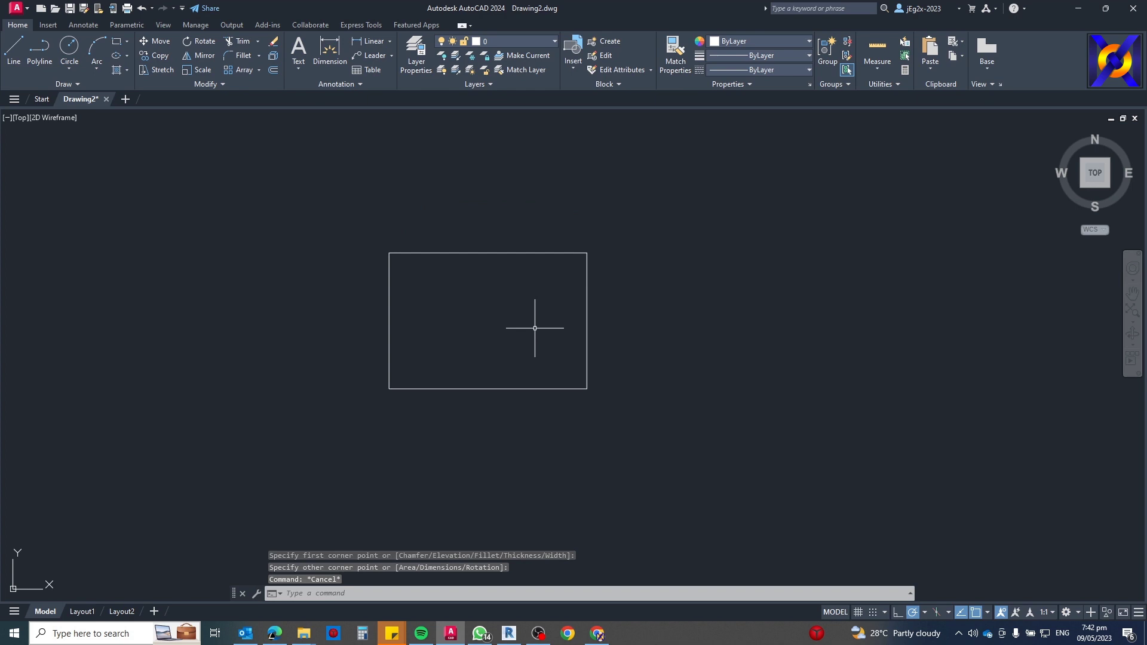
{"action": "key", "text": "Escape"}
{"action": "key", "text": "Escape"}
{"action": "type", "text": "h"}
{"action": "key", "text": "Return"}
{"action": "left_click", "coordinate": [519, 300]}
{"action": "left_click", "coordinate": [486, 235]}
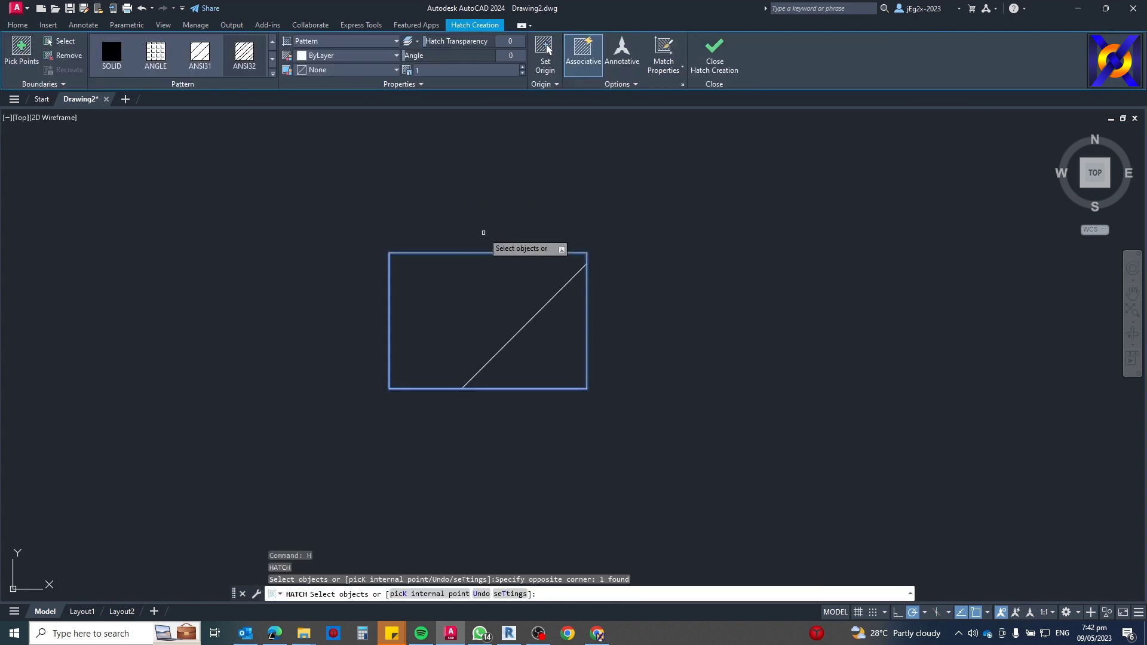
{"action": "key", "text": "Escape"}
- Switch the rectangle's hatch pattern to ANSI32 and open it in Hatch Edit with HE
{"action": "left_click", "coordinate": [558, 355]}
{"action": "left_click", "coordinate": [486, 312]}
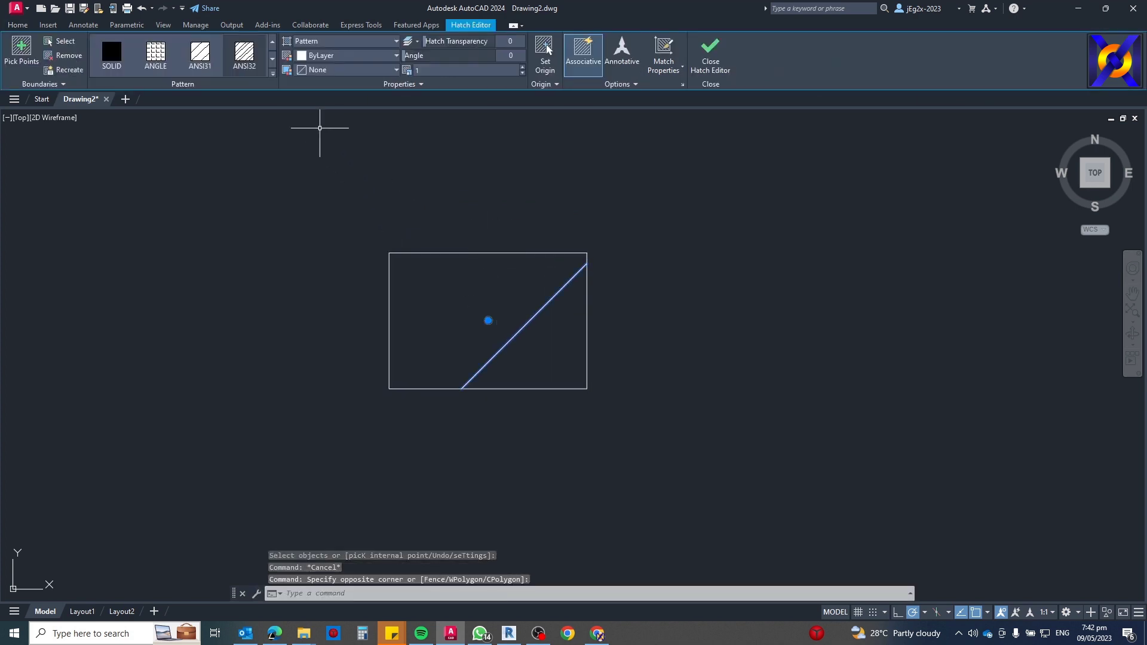
{"action": "left_click", "coordinate": [257, 64]}
{"action": "left_click", "coordinate": [272, 75]}
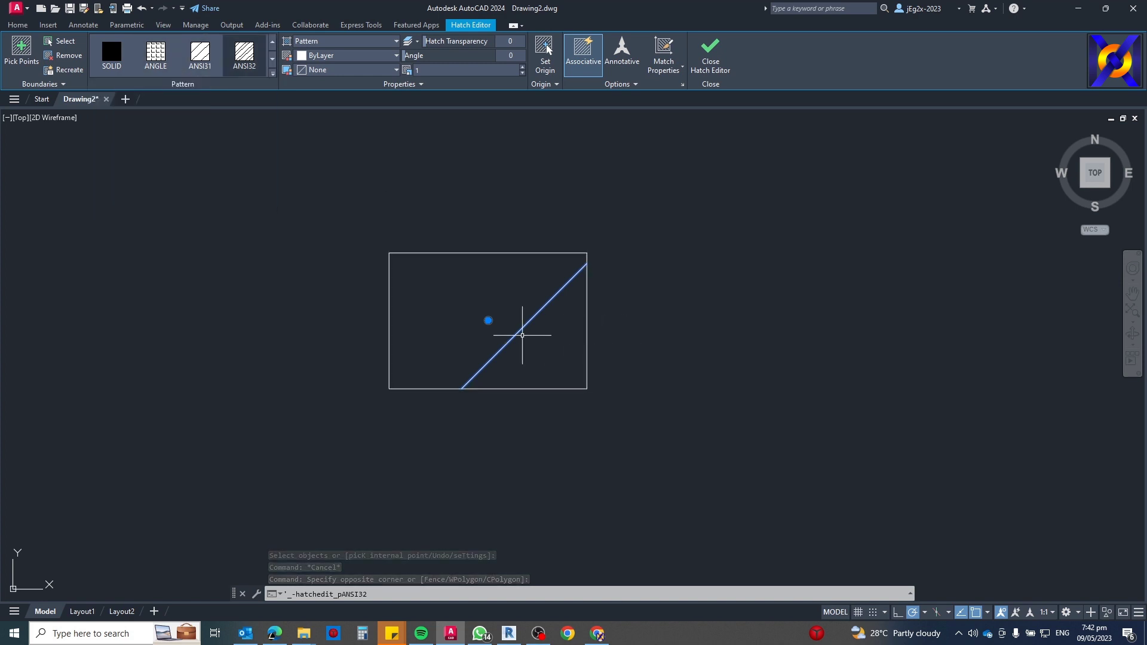
{"action": "type", "text": "he"}
{"action": "key", "text": "Escape"}
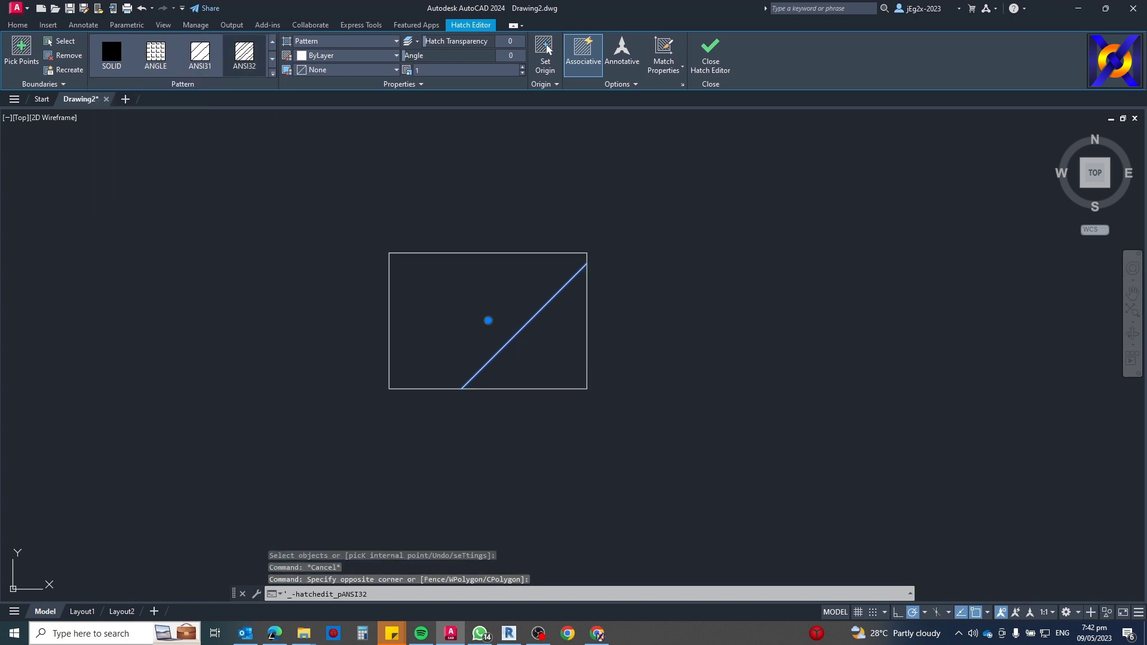
{"action": "type", "text": "he"}
{"action": "key", "text": "Return"}
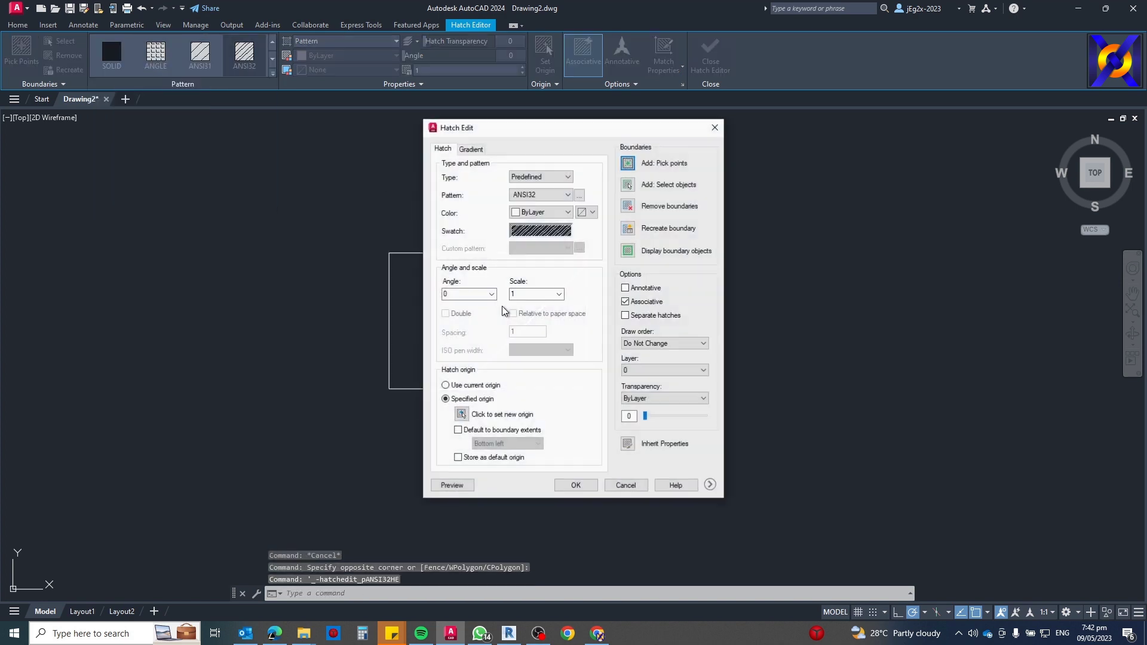
- Swap the rectangle's ANSI32 hatch for ashlar.pat from the Custom pattern list
{"action": "left_click", "coordinate": [579, 196]}
{"action": "left_click", "coordinate": [586, 207]}
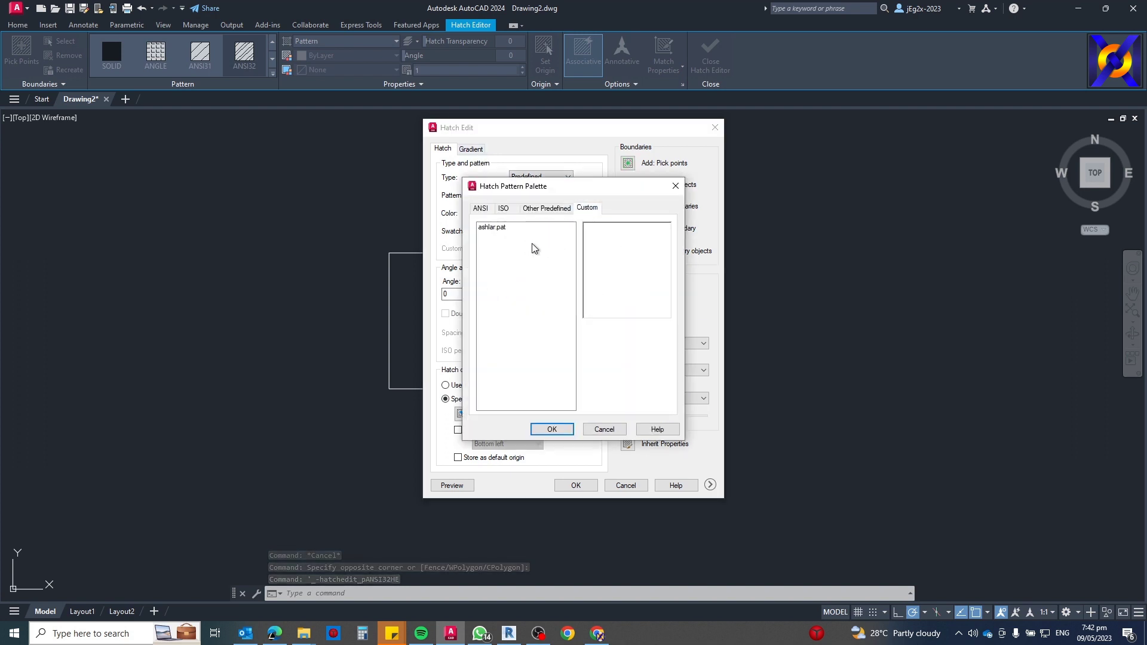
{"action": "left_click", "coordinate": [489, 232]}
{"action": "left_click", "coordinate": [554, 429]}
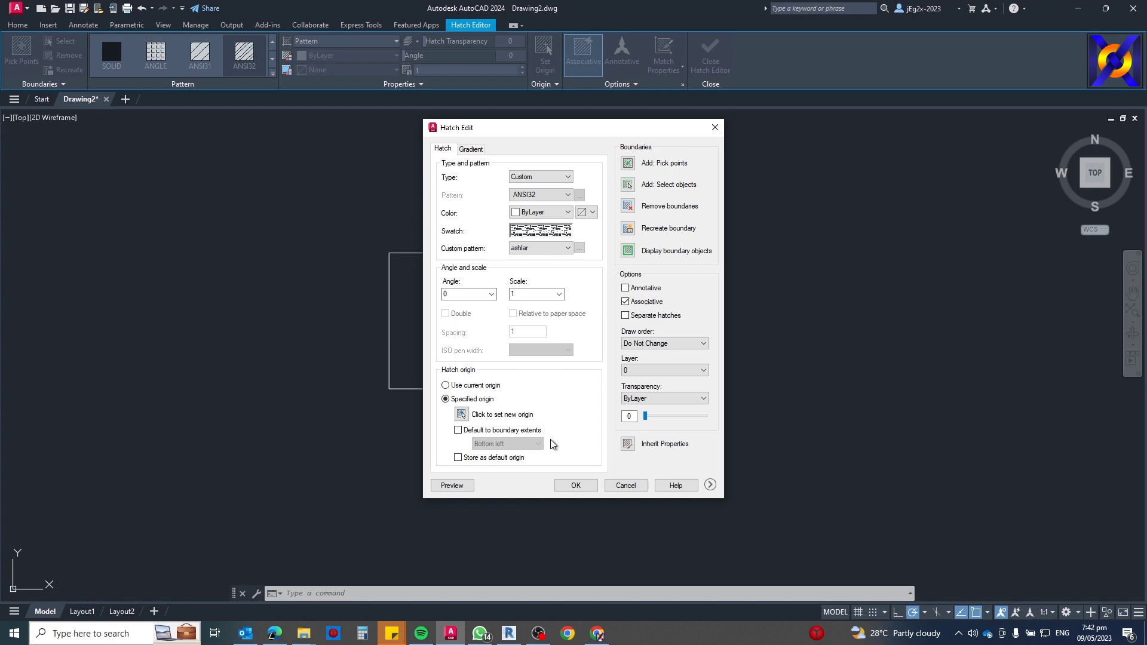
{"action": "left_click", "coordinate": [575, 487]}
{"action": "scroll", "coordinate": [674, 364], "scroll_direction": "down", "scroll_amount": 2}
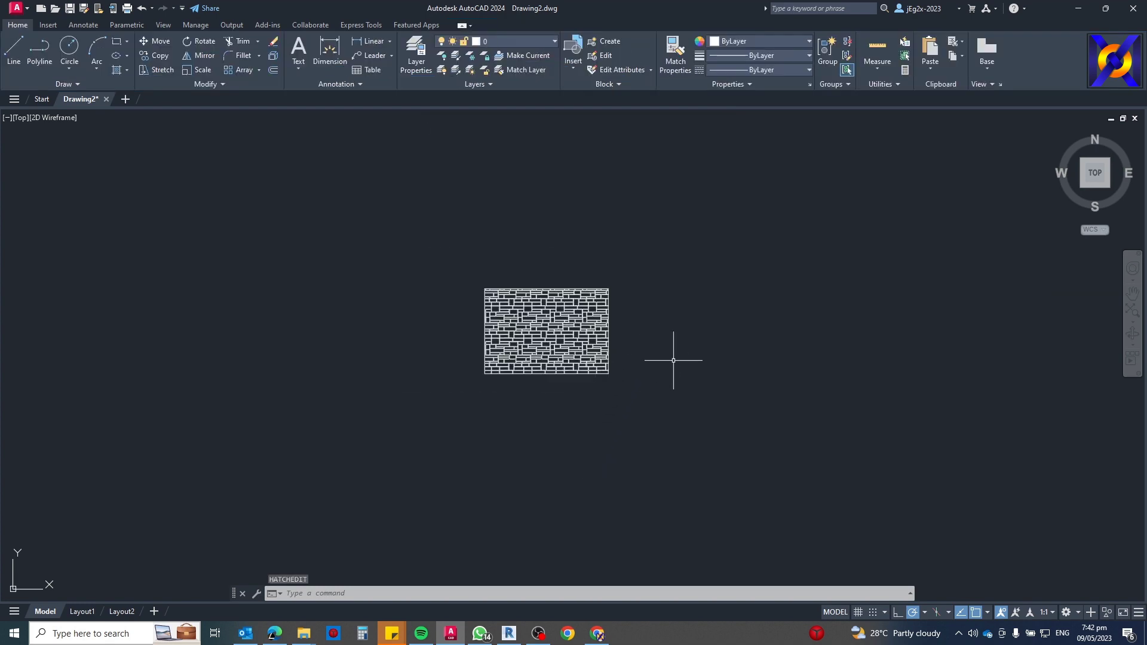
{"action": "scroll", "coordinate": [474, 323], "scroll_direction": "up", "scroll_amount": 3}
{"action": "mouse_move", "coordinate": [622, 320]}
{"action": "middle_mouse_down"}
{"action": "mouse_move", "coordinate": [520, 317]}
{"action": "mouse_move", "coordinate": [586, 307]}
{"action": "middle_mouse_up"}
{"action": "scroll", "coordinate": [533, 330], "scroll_direction": "down", "scroll_amount": 2}
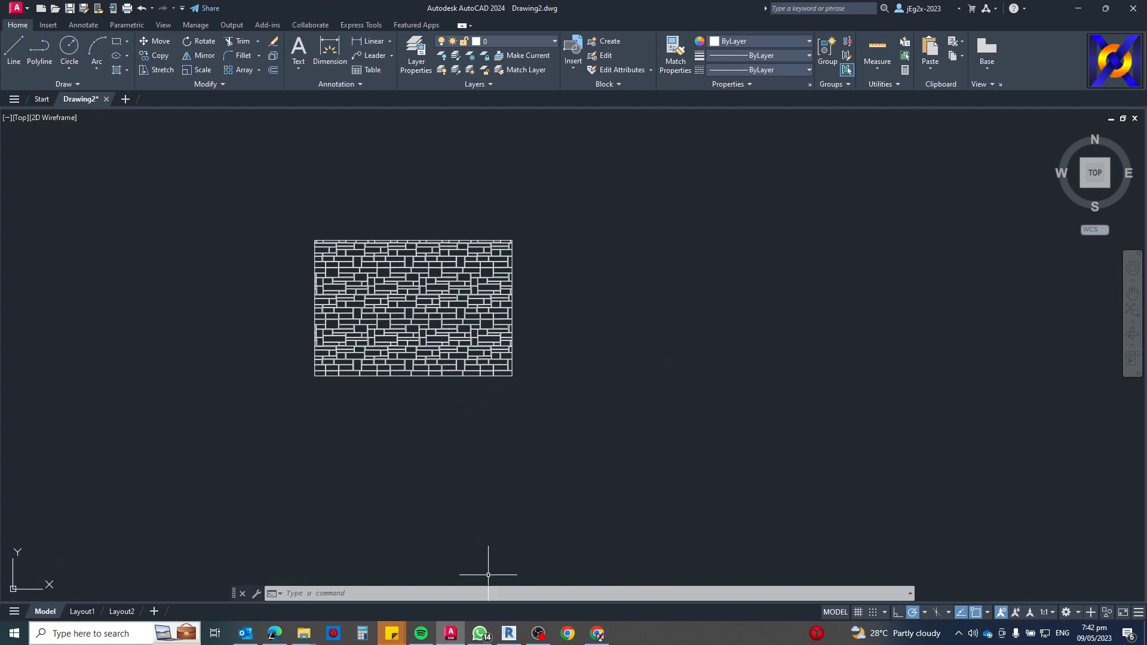
- Close the Support folder Explorer window
{"action": "mouse_move", "coordinate": [312, 634]}
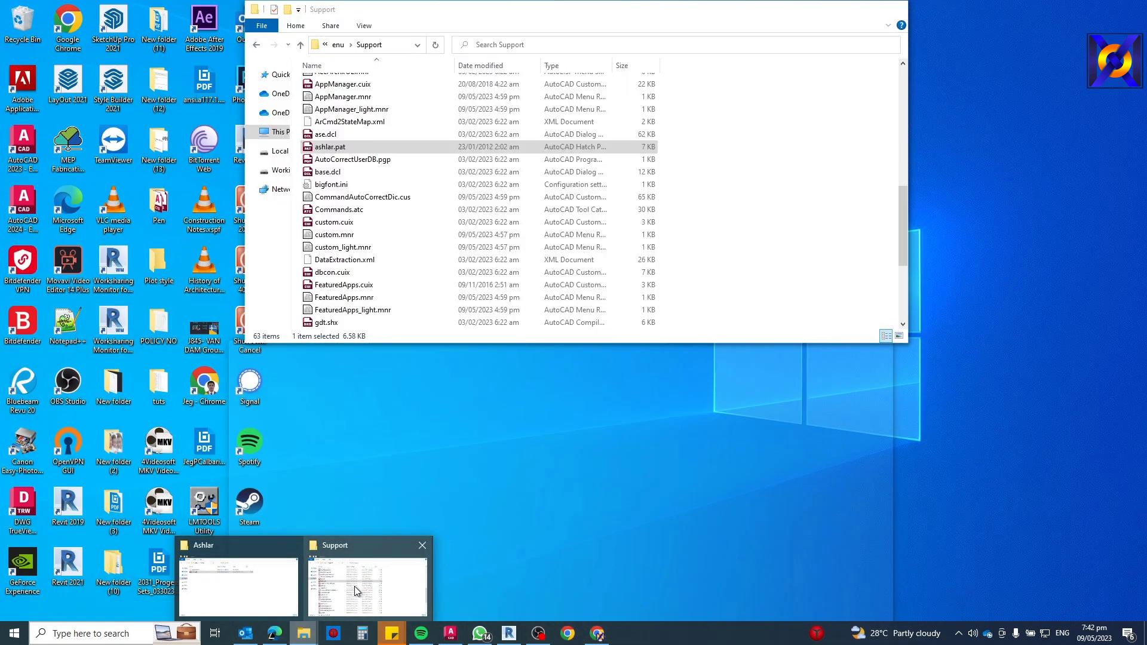
{"action": "left_click", "coordinate": [354, 586]}
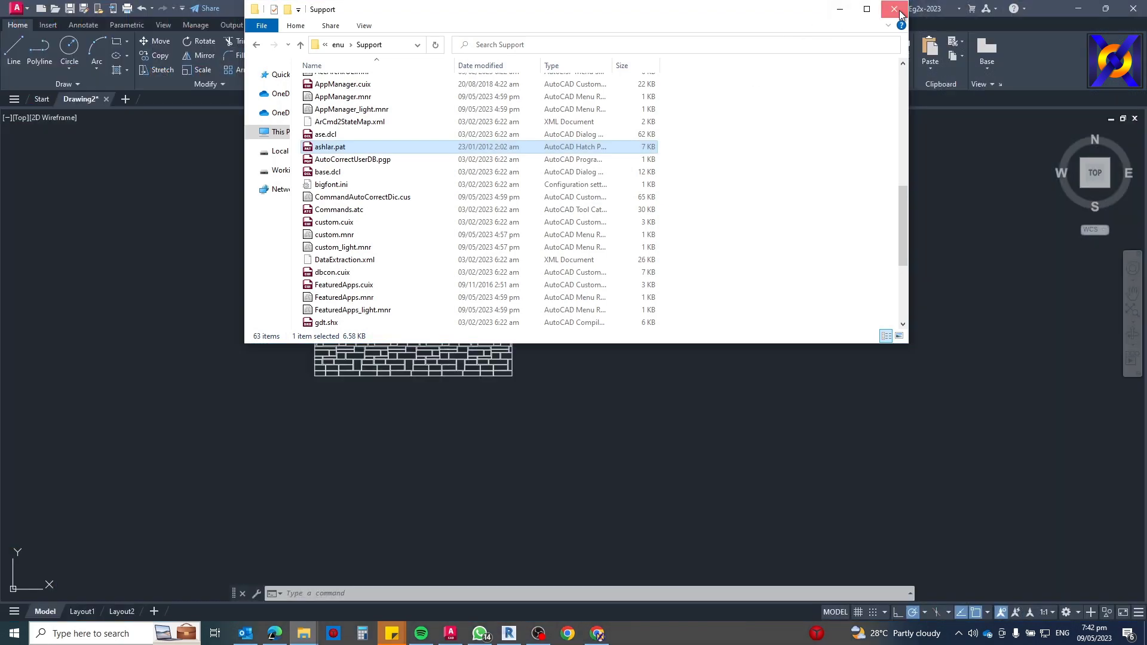
{"action": "left_click", "coordinate": [894, 9]}
- Check the first Support File Search Path in Options, then exit discarding changes
{"action": "key", "text": "Escape"}
{"action": "key", "text": "Escape"}
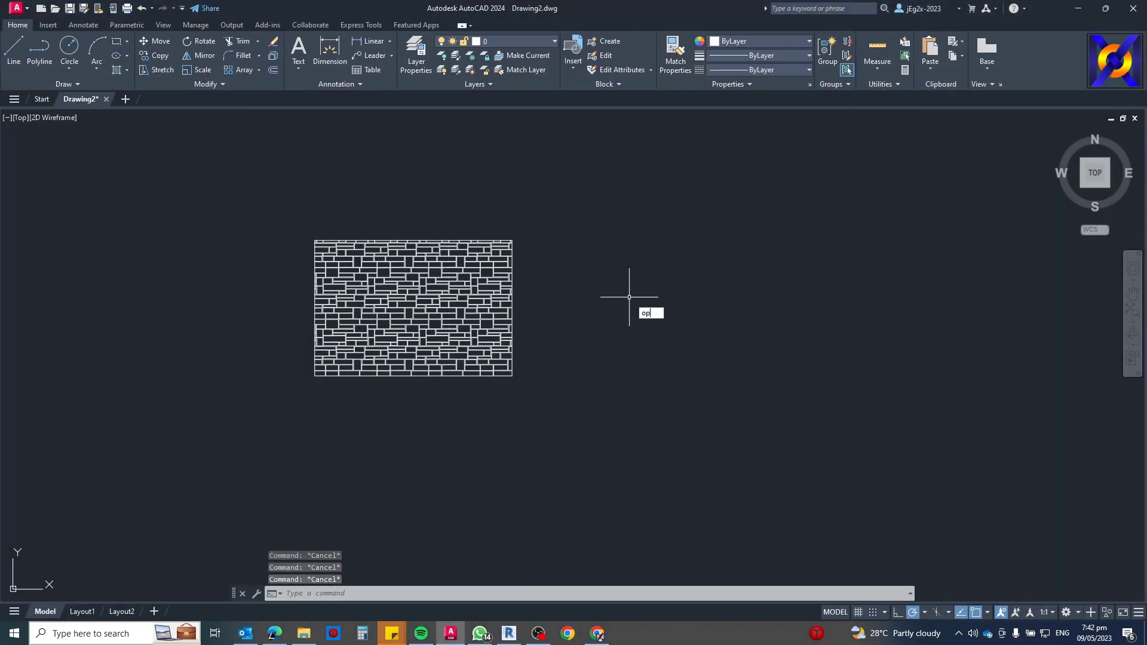
{"action": "key", "text": "Return"}
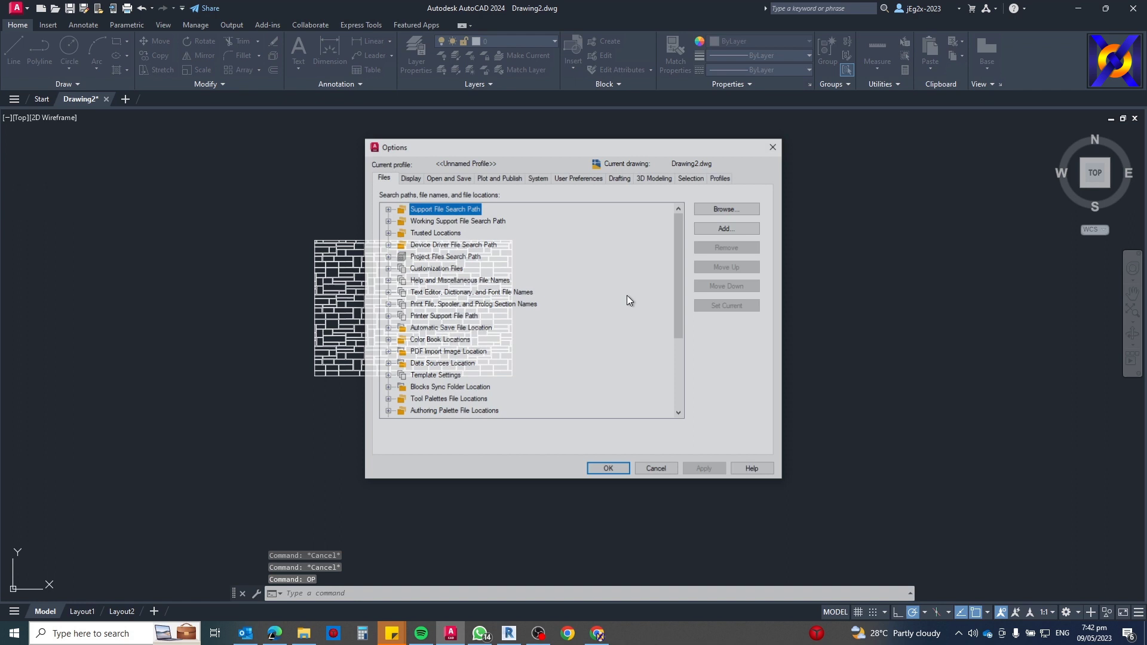
{"action": "left_click", "coordinate": [387, 209]}
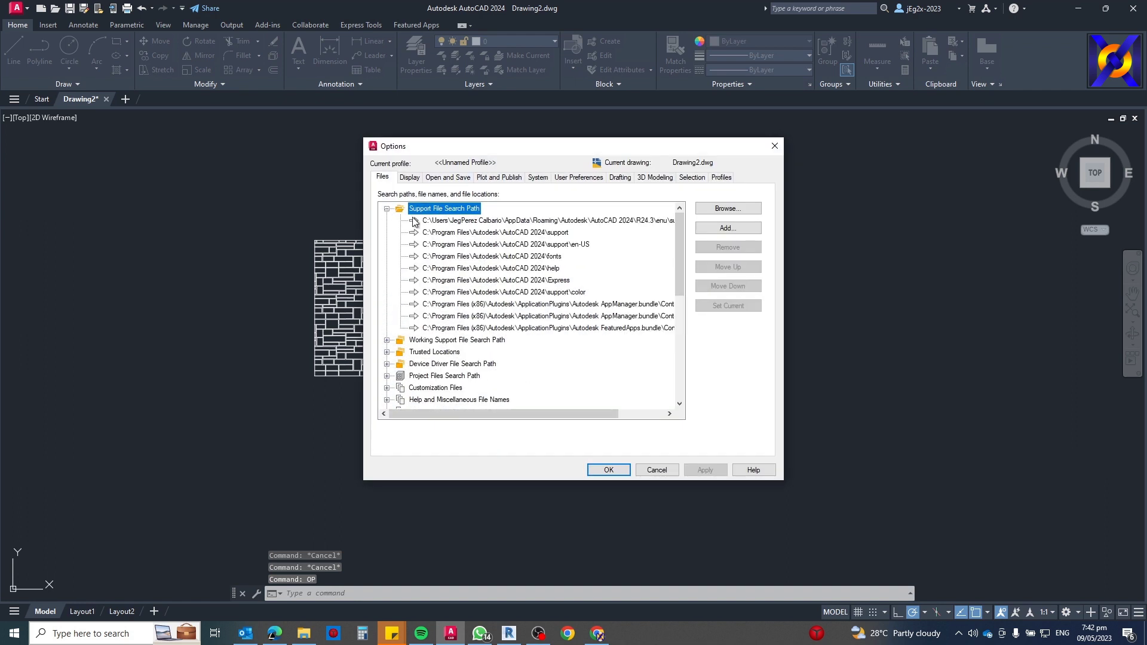
{"action": "left_click", "coordinate": [529, 221]}
{"action": "left_click", "coordinate": [529, 221]}
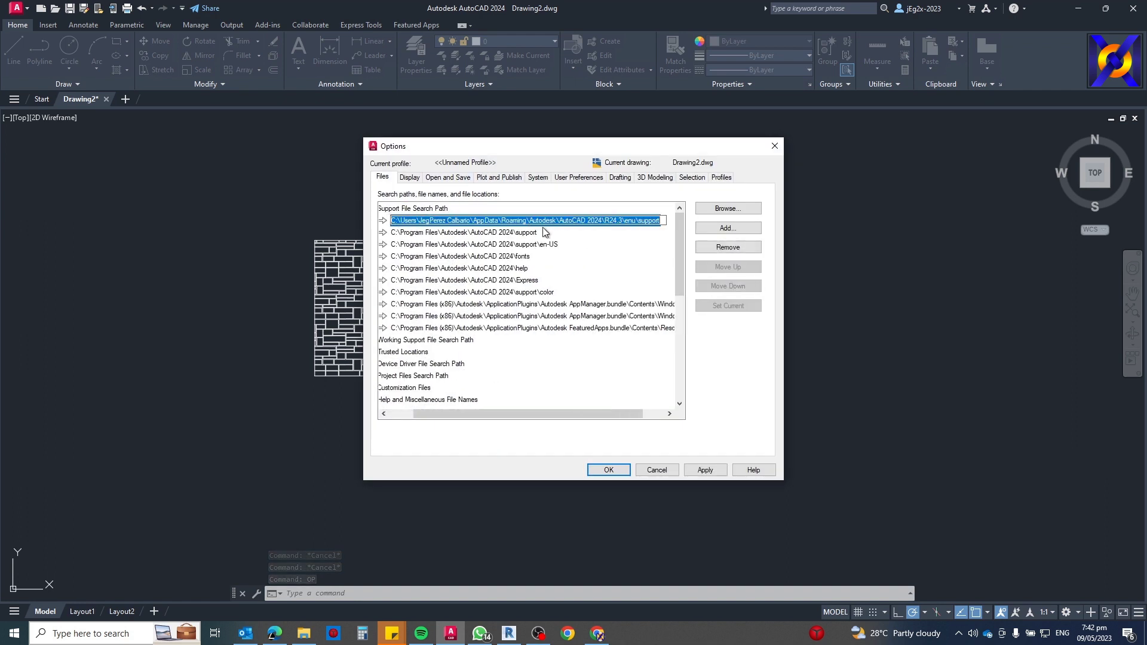
{"action": "key", "text": "Escape"}
{"action": "key", "text": "Escape"}
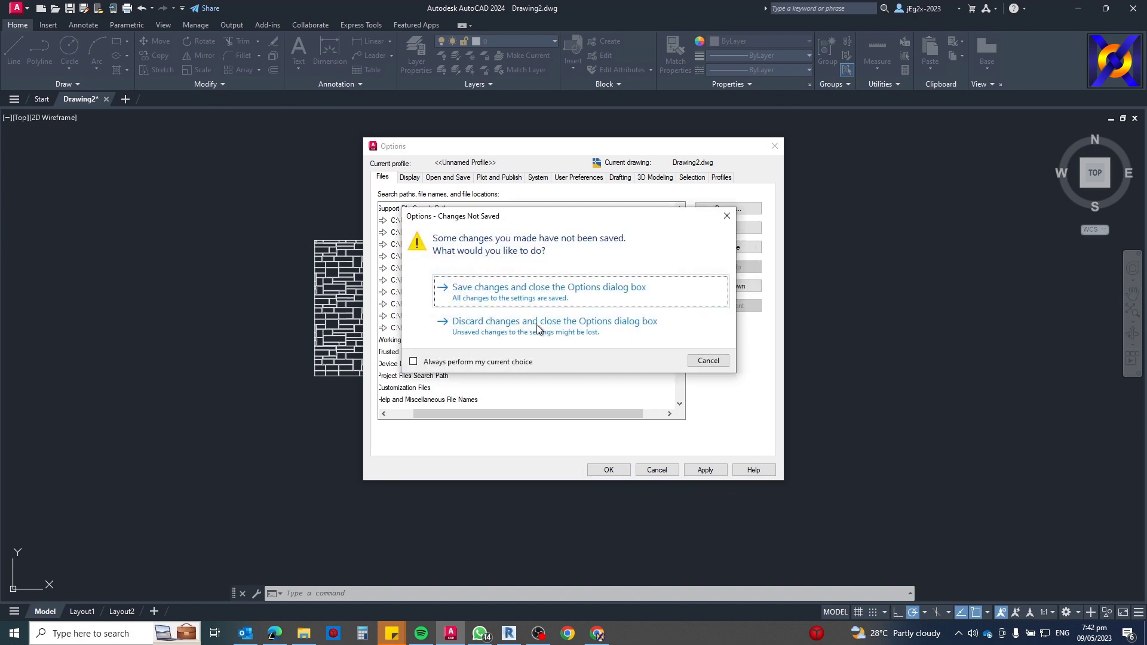
{"action": "left_click", "coordinate": [537, 326]}
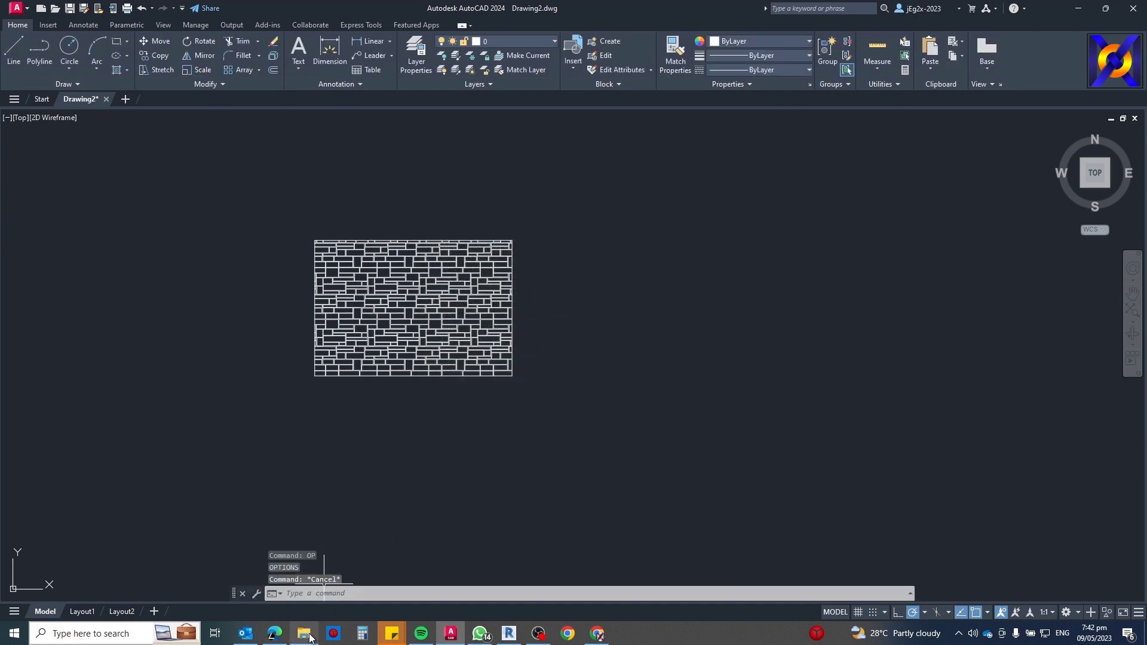
- Open AutoCAD's Support folder in a second Explorer window beside the Ashlar window
{"action": "left_click", "coordinate": [304, 633]}
{"action": "right_click", "coordinate": [260, 473]}
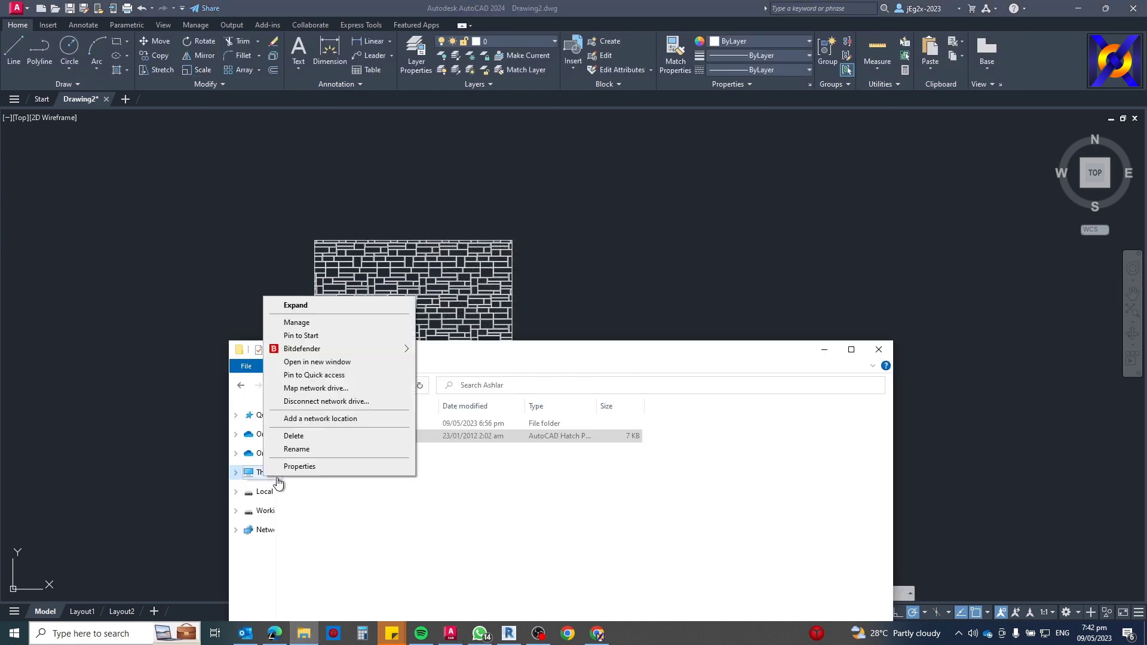
{"action": "left_click", "coordinate": [320, 362]}
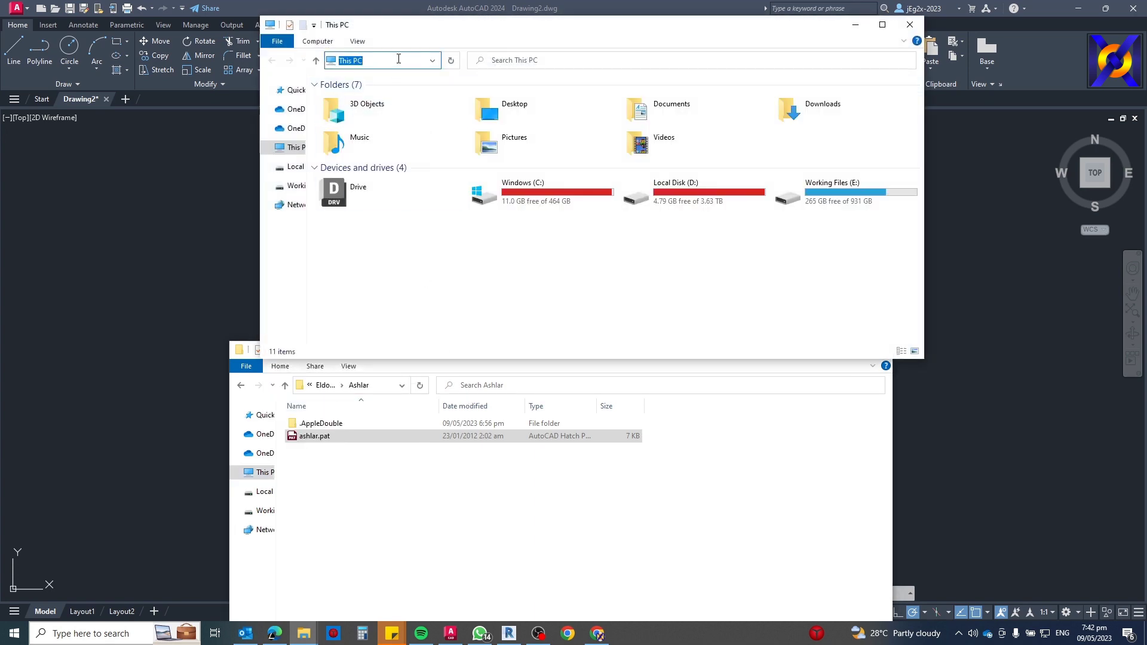
{"action": "key", "text": "Return"}
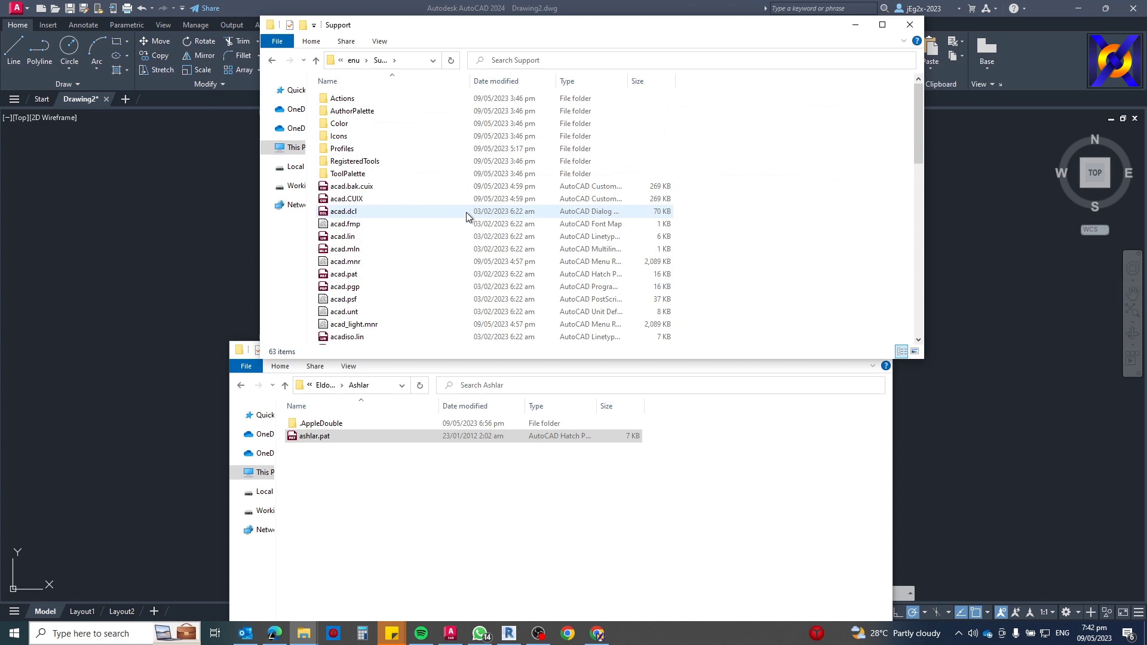
{"action": "mouse_move", "coordinate": [508, 28]}
{"action": "left_mouse_down"}
{"action": "mouse_move", "coordinate": [792, 107]}
{"action": "mouse_move", "coordinate": [787, 134]}
{"action": "left_mouse_up"}
{"action": "left_click_drag", "start_coordinate": [478, 359], "coordinate": [276, 276]}
- Copy coastalreef.pat, hillstone.pat and ledgestone.pat from their folders into Support
{"action": "left_click", "coordinate": [120, 303]}
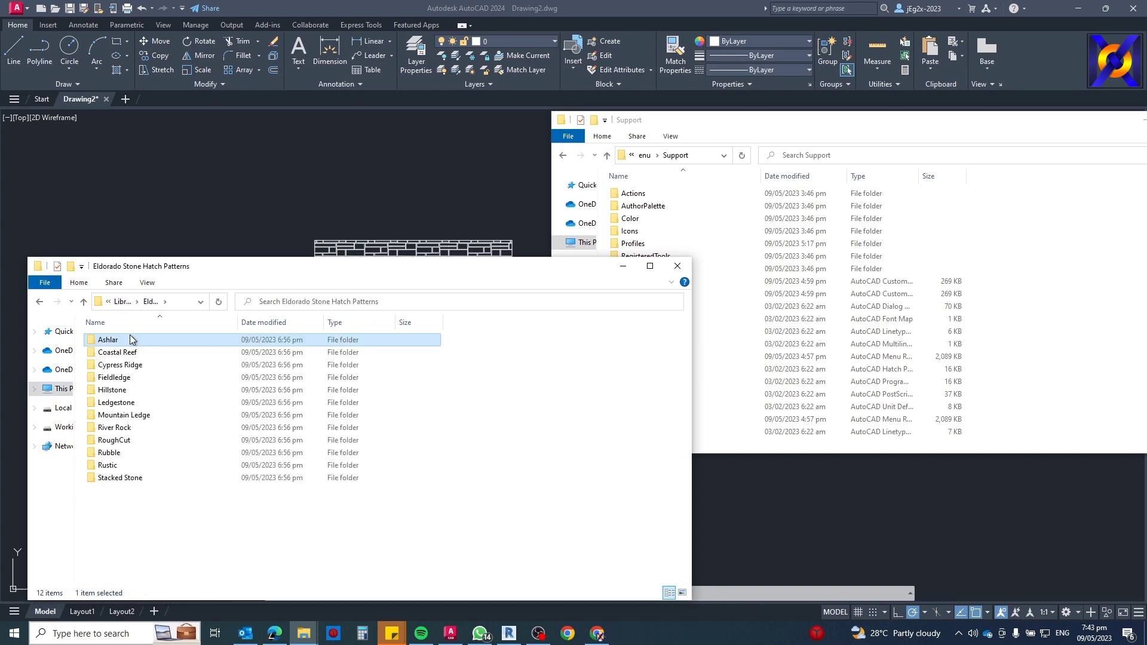
{"action": "double_click", "coordinate": [127, 353]}
{"action": "left_click_drag", "start_coordinate": [123, 354], "coordinate": [730, 406]}
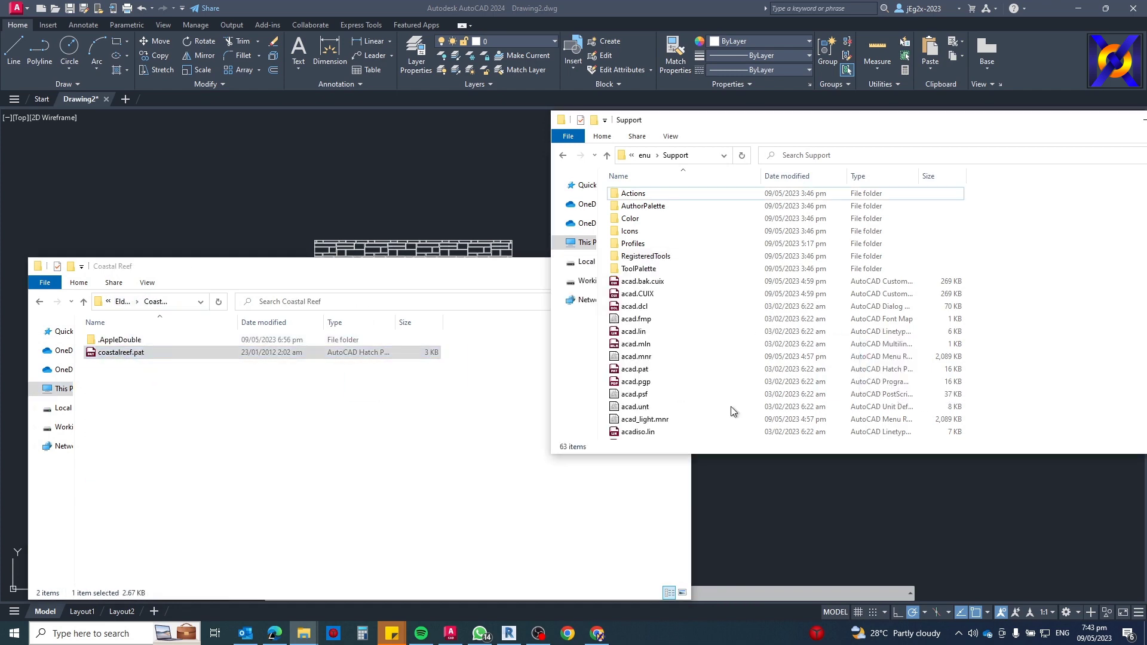
{"action": "left_click", "coordinate": [127, 302]}
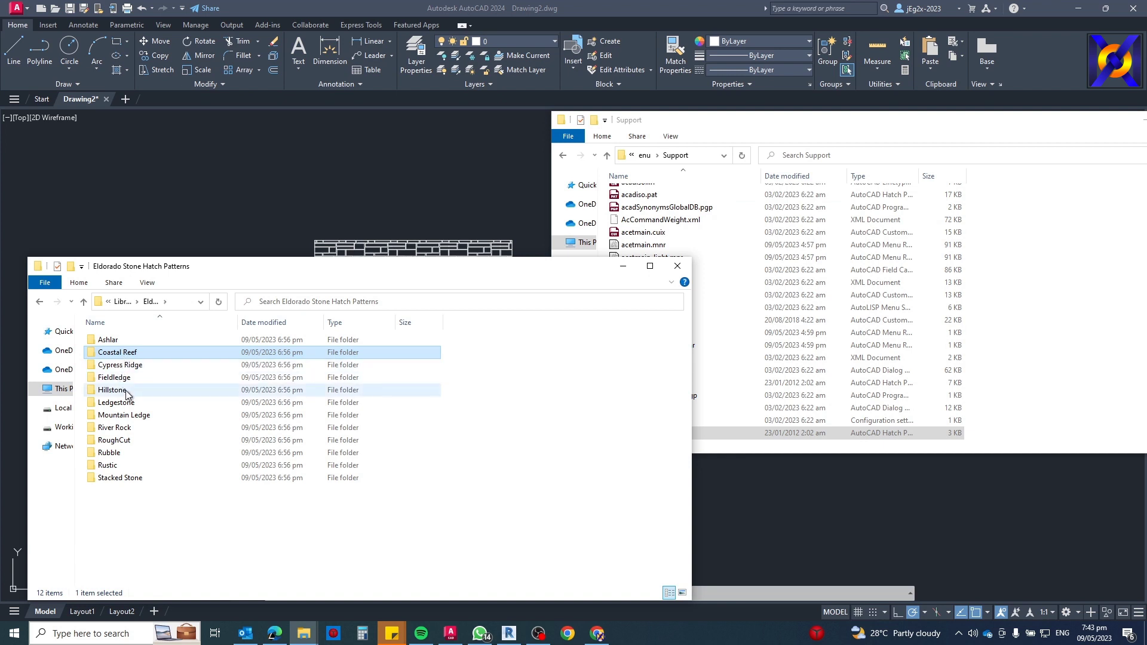
{"action": "double_click", "coordinate": [114, 390]}
{"action": "left_click_drag", "start_coordinate": [144, 353], "coordinate": [864, 365]}
{"action": "left_click", "coordinate": [119, 303]}
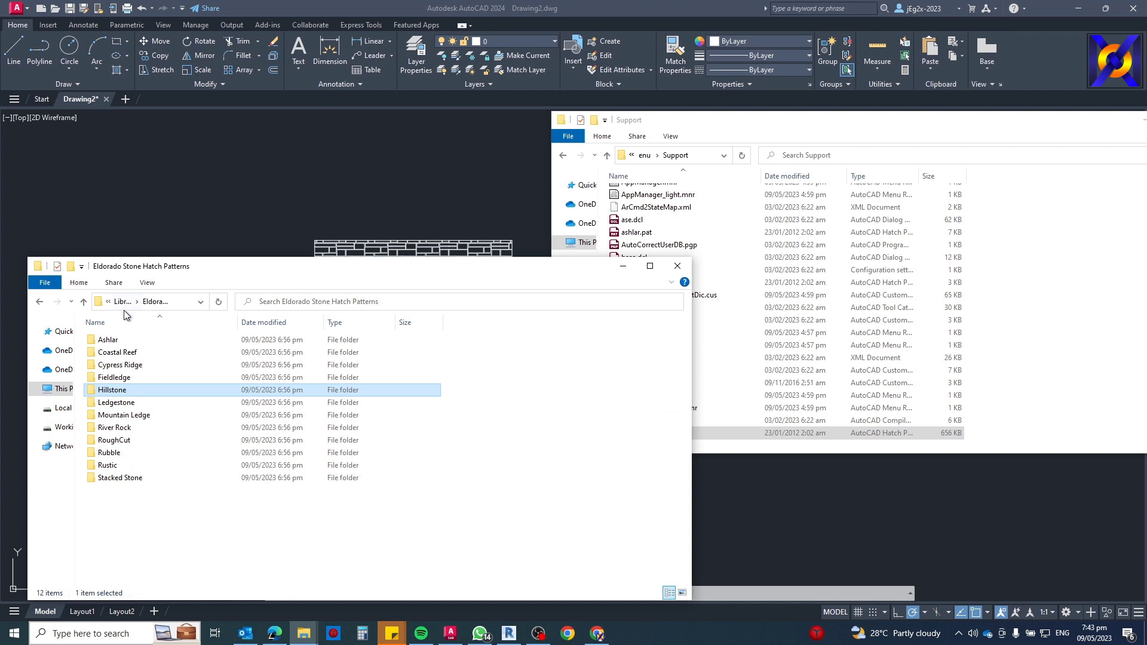
{"action": "double_click", "coordinate": [187, 398]}
{"action": "left_click_drag", "start_coordinate": [121, 353], "coordinate": [869, 372]}
- Draw a new rectangle with REC beside the ashlar-hatched one
{"action": "left_click", "coordinate": [806, 513]}
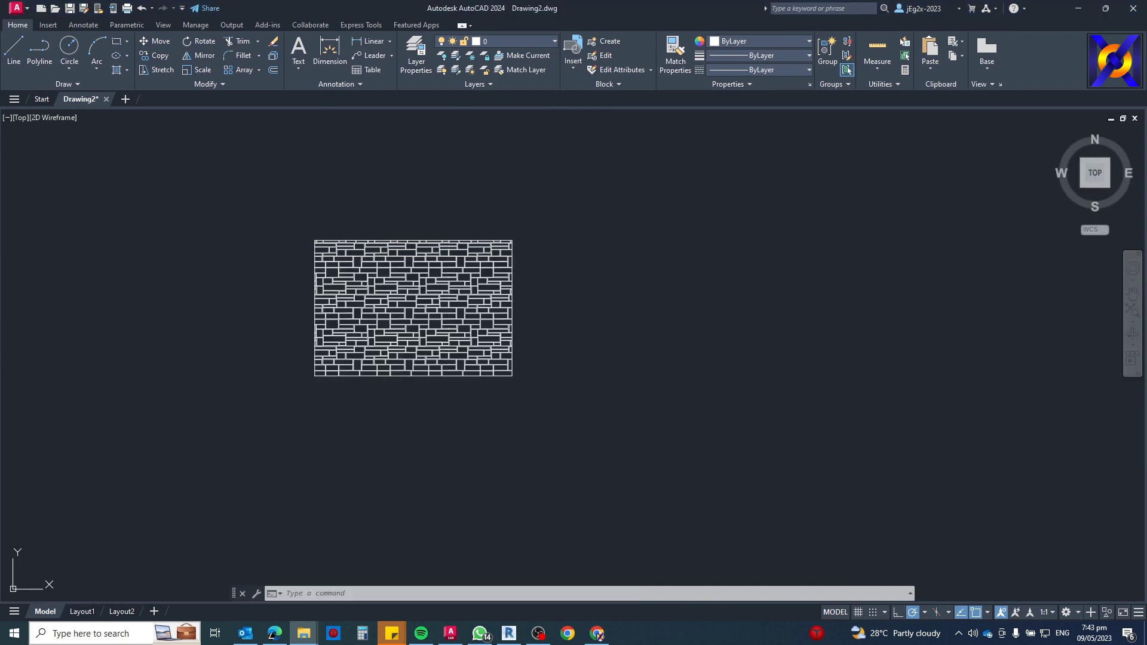
{"action": "key", "text": "Escape"}
{"action": "key", "text": "Escape"}
{"action": "key", "text": "Escape"}
{"action": "type", "text": "re"}
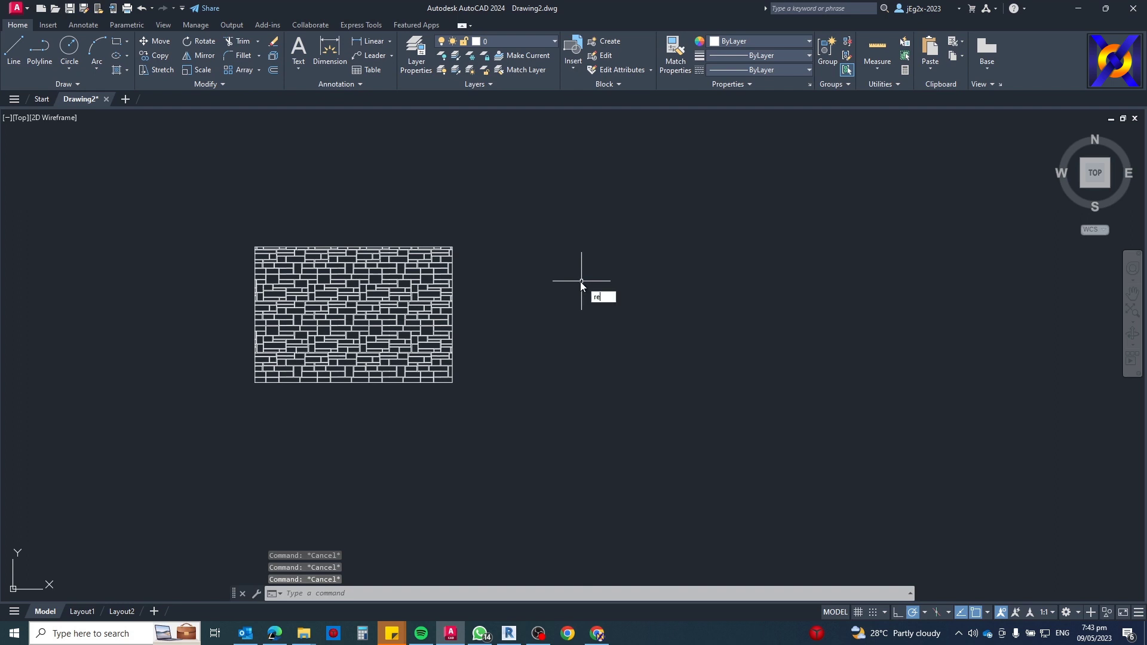
{"action": "type", "text": "c"}
{"action": "key", "text": "Return"}
{"action": "left_click", "coordinate": [552, 262]}
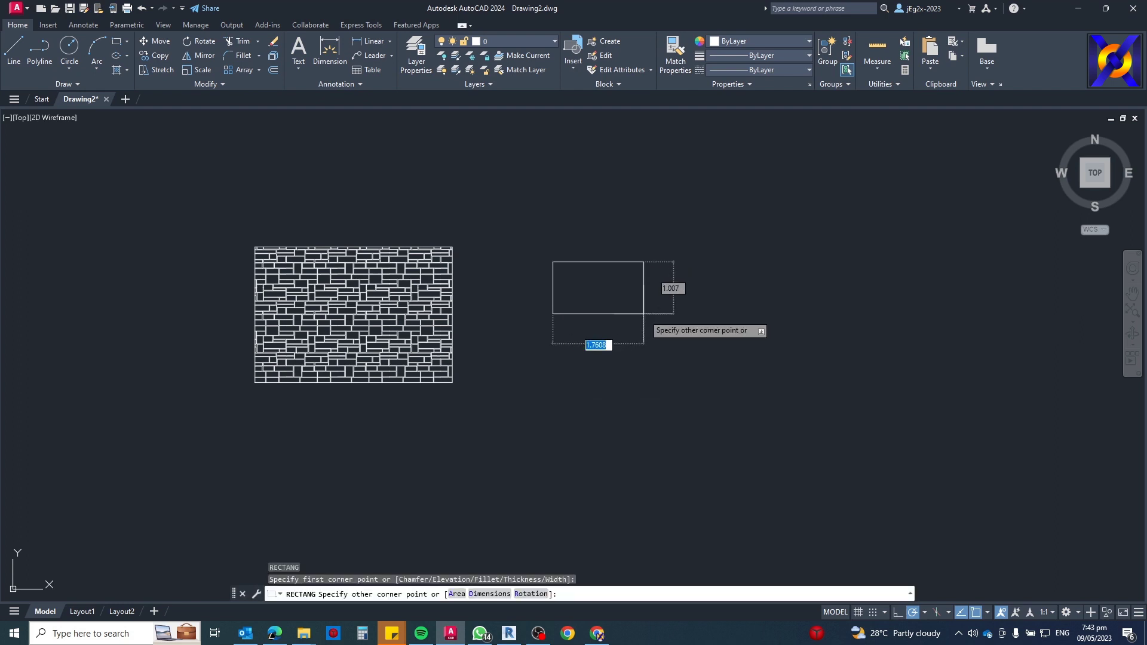
{"action": "left_click", "coordinate": [644, 315]}
- Start a hatch on the new rectangle, then cancel it
{"action": "type", "text": "h"}
{"action": "key", "text": "Return"}
{"action": "left_click", "coordinate": [621, 293]}
{"action": "left_click", "coordinate": [578, 227]}
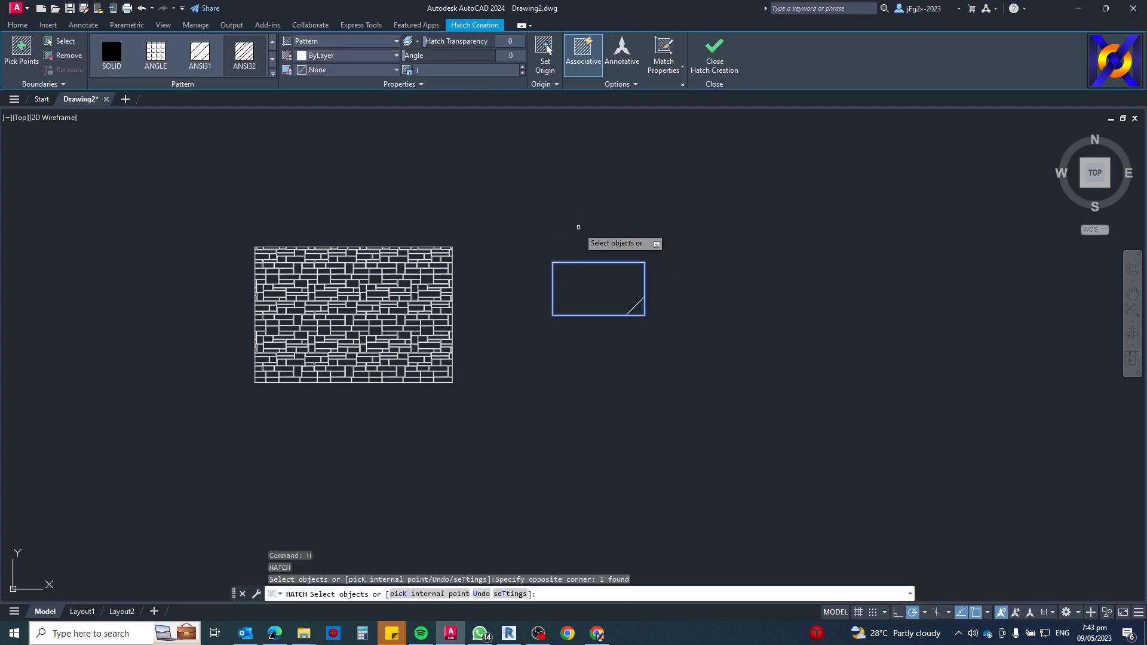
{"action": "key", "text": "Escape"}
- Change the right rectangle's hatch to ledgestone.pat through Hatch Edit
{"action": "scroll", "coordinate": [630, 305], "scroll_direction": "up", "scroll_amount": 2}
{"action": "left_click", "coordinate": [633, 305]}
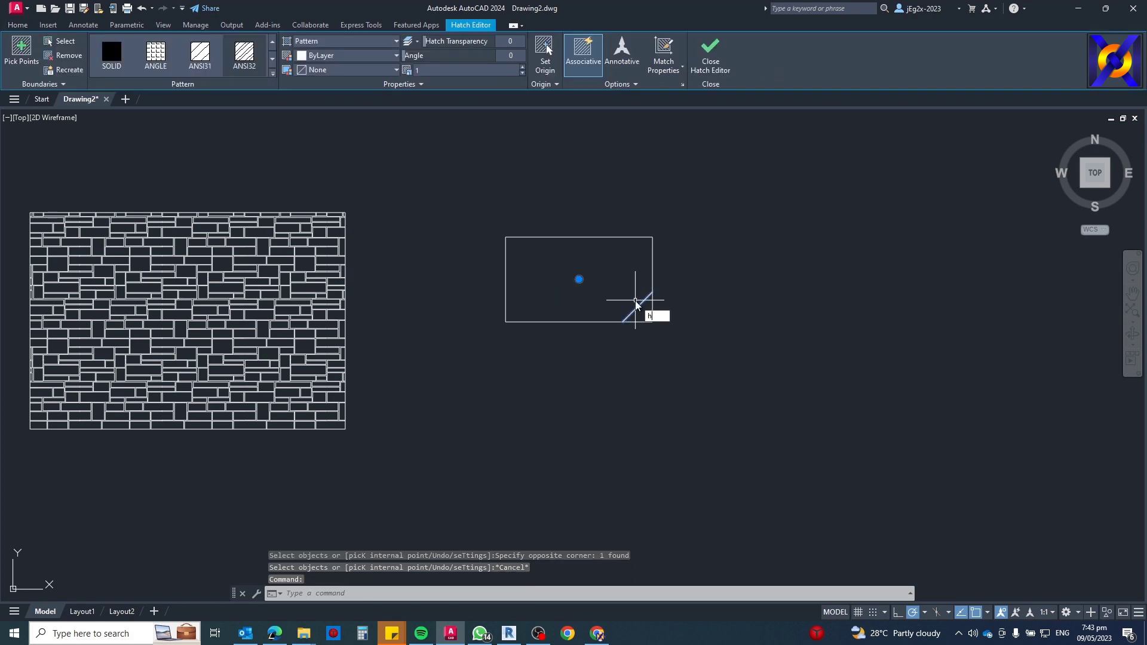
{"action": "type", "text": "he"}
{"action": "key", "text": "Return"}
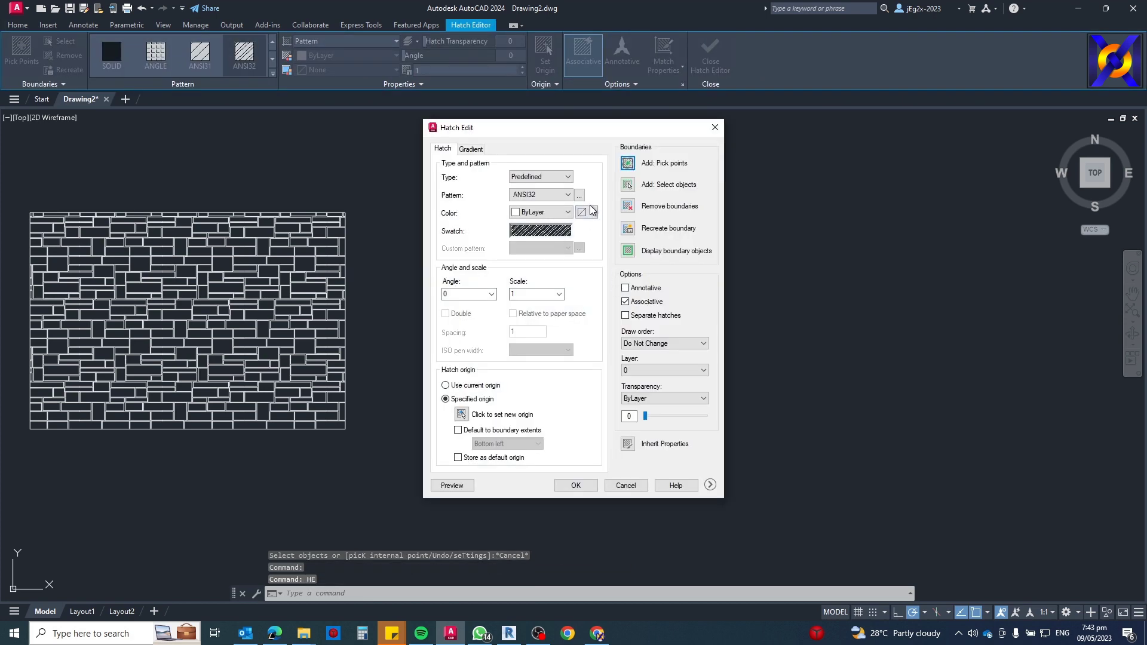
{"action": "left_click", "coordinate": [579, 195]}
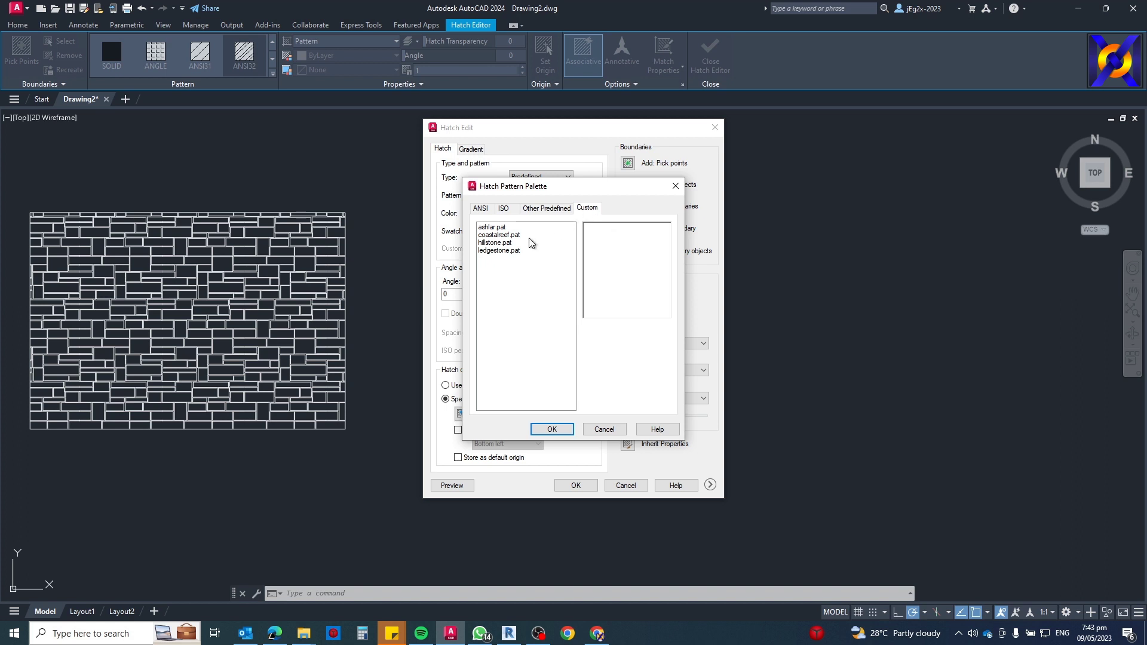
{"action": "left_click", "coordinate": [503, 251]}
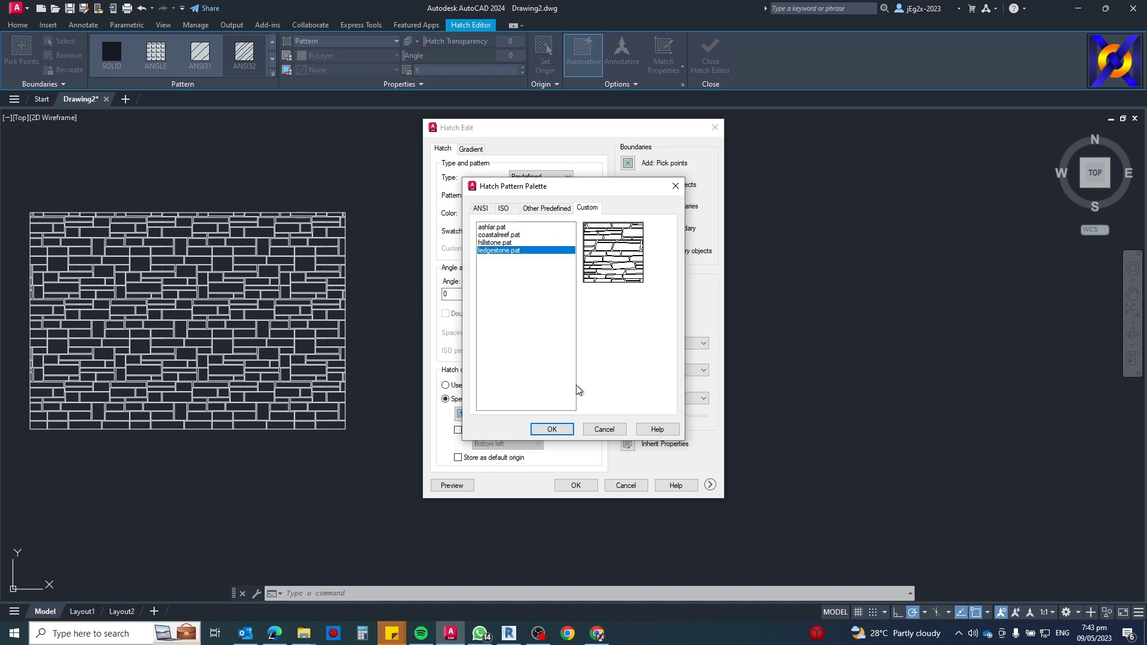
{"action": "left_click", "coordinate": [551, 430]}
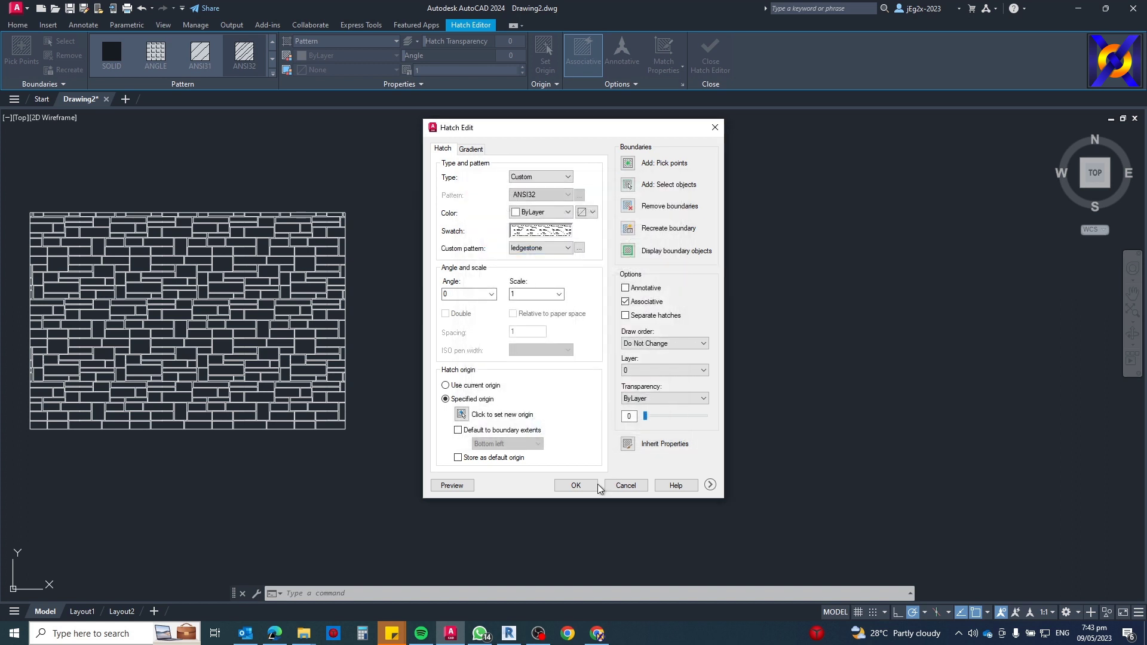
{"action": "left_click", "coordinate": [582, 485]}
- Draw a third rectangle with REC next to the hatched ones
{"action": "scroll", "coordinate": [579, 280], "scroll_direction": "up", "scroll_amount": 5}
{"action": "scroll", "coordinate": [595, 304], "scroll_direction": "down", "scroll_amount": 7}
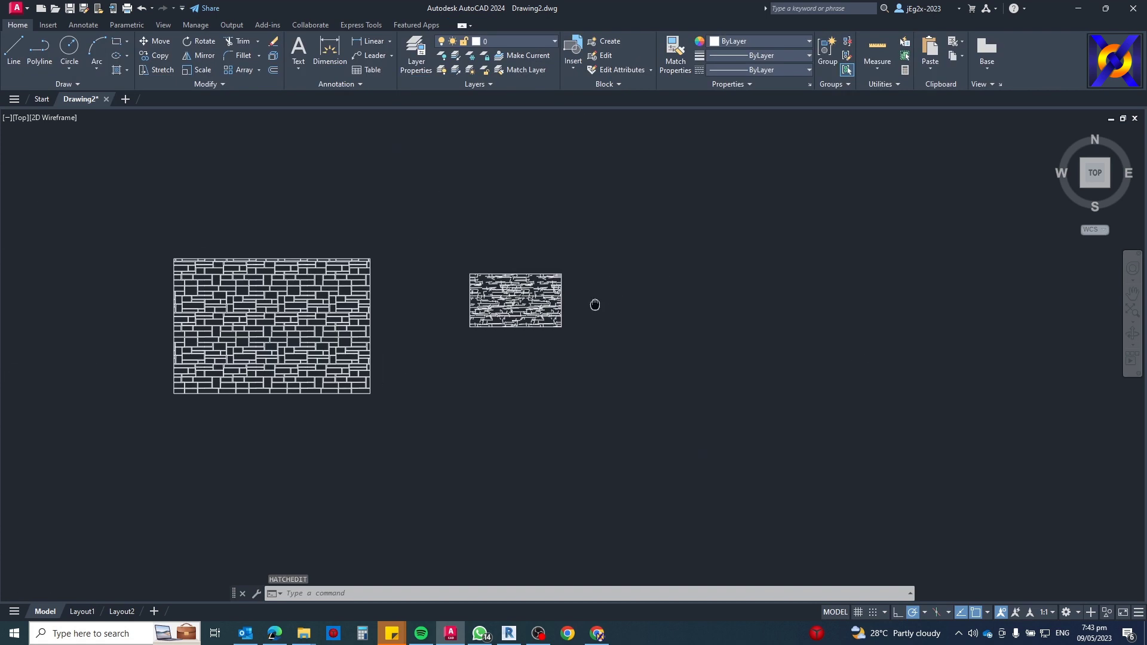
{"action": "key", "text": "Escape"}
{"action": "key", "text": "Escape"}
{"action": "type", "text": "rec"}
{"action": "key", "text": "Return"}
{"action": "left_click", "coordinate": [604, 288]}
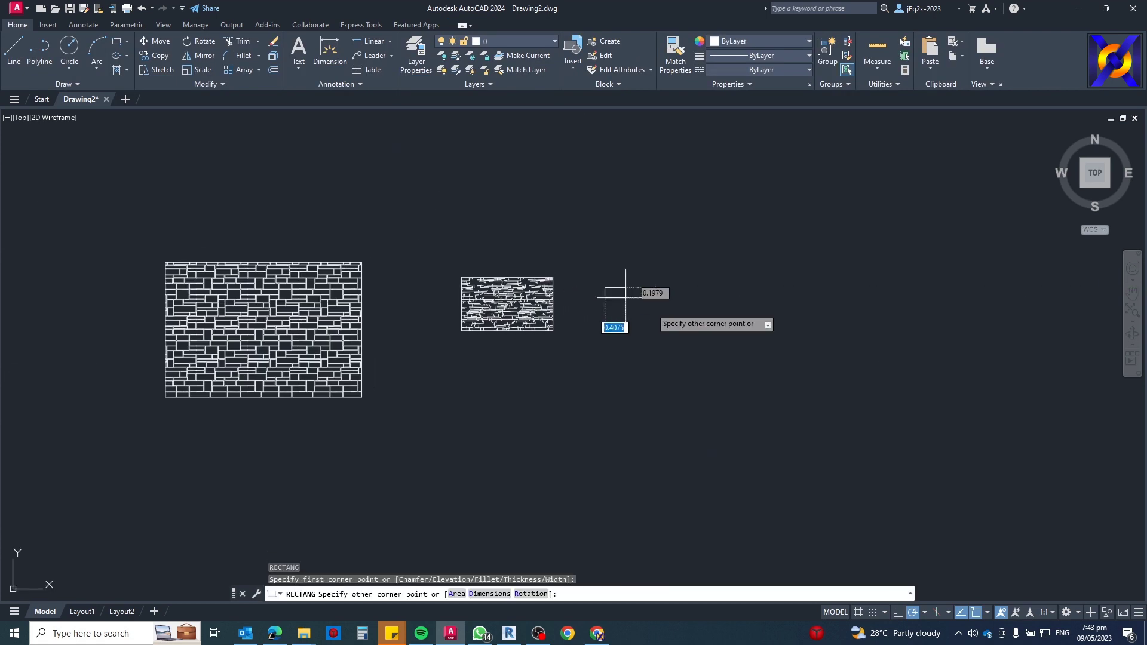
{"action": "left_click", "coordinate": [677, 320]}
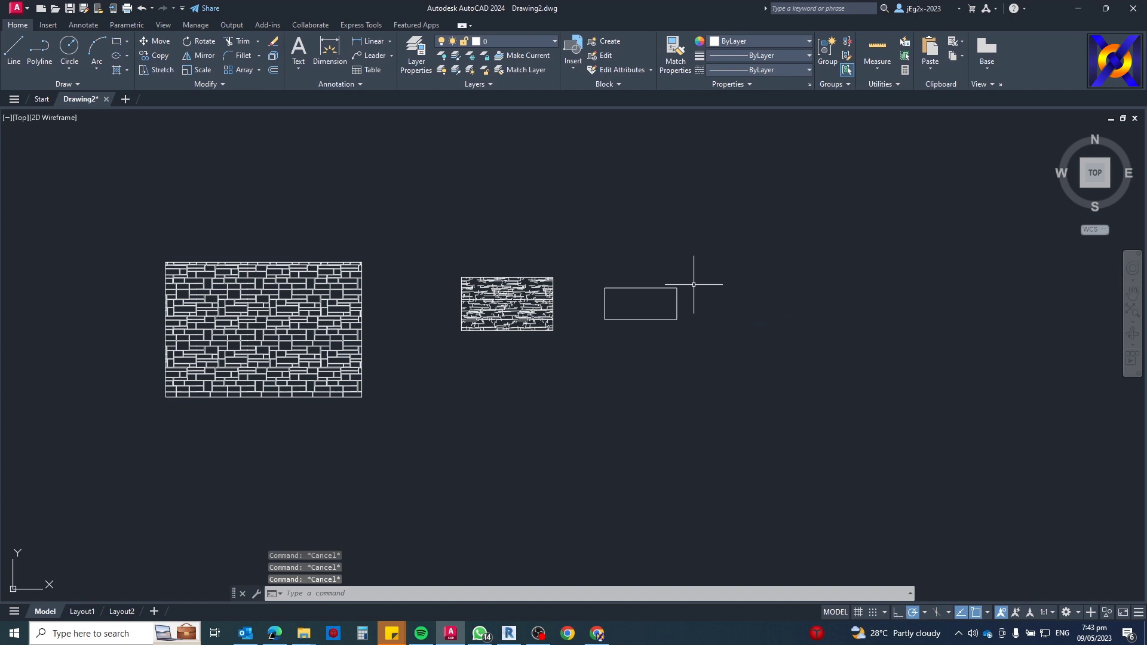
- Stretch the new rectangle's right edge further right
{"action": "type", "text": "s"}
{"action": "key", "text": "Return"}
{"action": "left_click_drag", "start_coordinate": [691, 269], "coordinate": [673, 358]}
{"action": "key", "text": "Return"}
{"action": "left_click", "coordinate": [673, 358]}
{"action": "left_click", "coordinate": [714, 359]}
{"action": "key", "text": "space"}
- Stretch the rectangle's bottom edge downward to make it taller
{"action": "left_click", "coordinate": [628, 351]}
{"action": "key", "text": "Escape"}
{"action": "key", "text": "Return"}
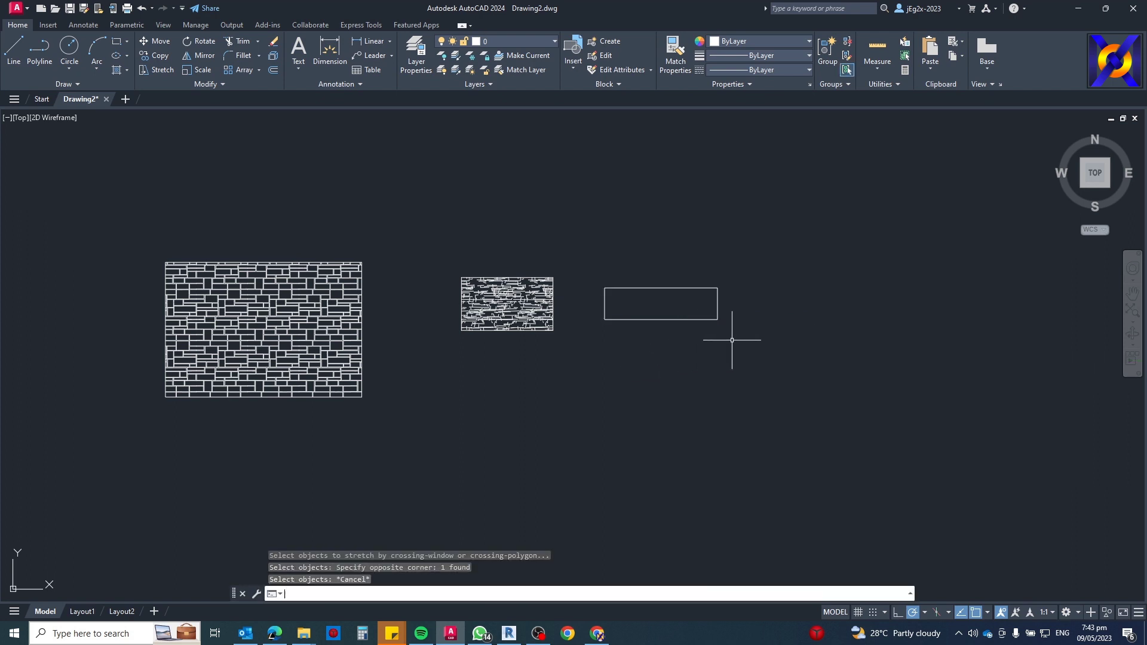
{"action": "left_click", "coordinate": [745, 313]}
{"action": "left_click", "coordinate": [558, 335]}
{"action": "key", "text": "Return"}
{"action": "left_click", "coordinate": [618, 343]}
{"action": "left_click", "coordinate": [616, 396]}
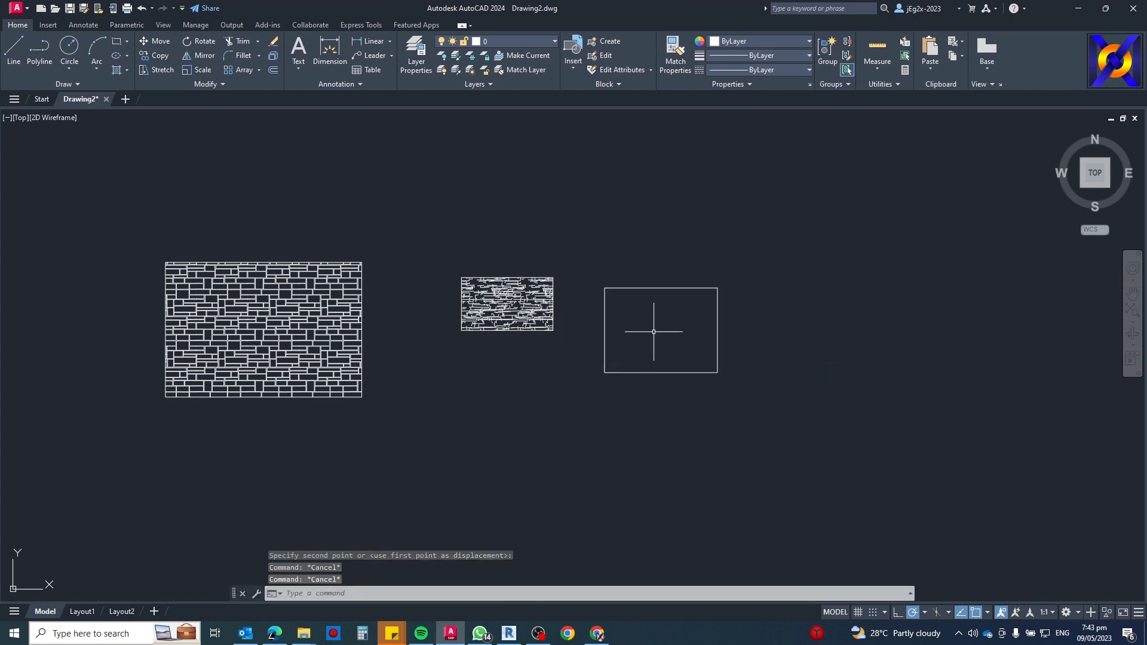
- Start a hatch on the rectangle and cancel the solid-fill preview
{"action": "type", "text": "h"}
{"action": "key", "text": "Return"}
{"action": "left_click", "coordinate": [655, 309]}
{"action": "left_click", "coordinate": [644, 277]}
{"action": "key", "text": "Escape"}
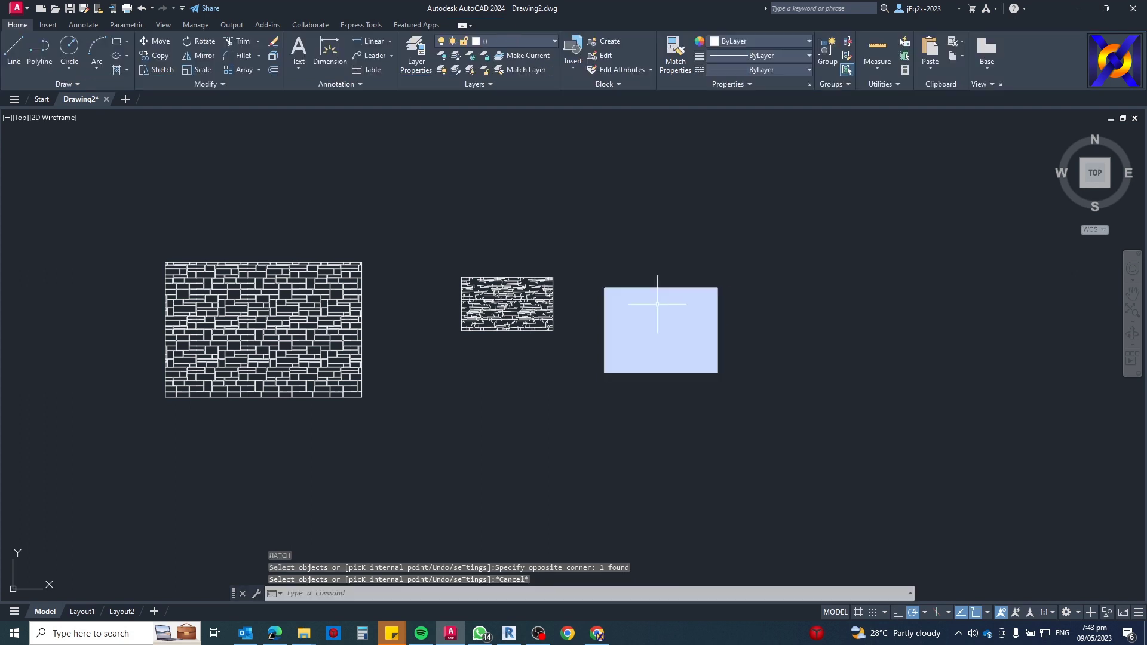
- Hatch the new rectangle with the custom hillstone pattern from the gallery
{"action": "key", "text": "Return"}
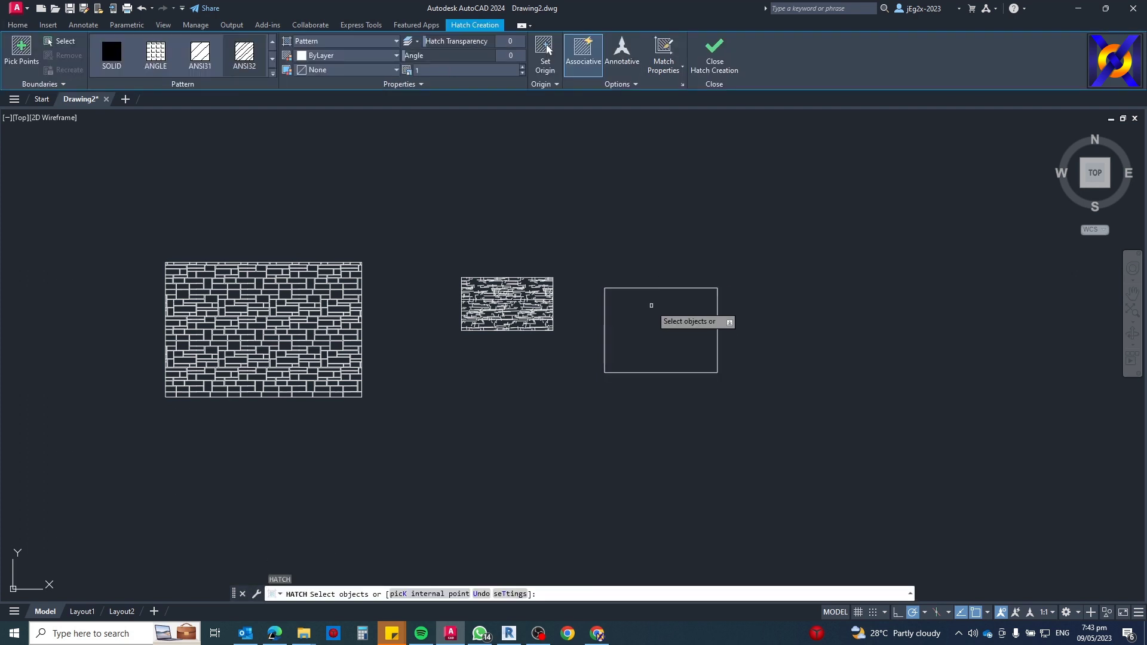
{"action": "left_click", "coordinate": [273, 75]}
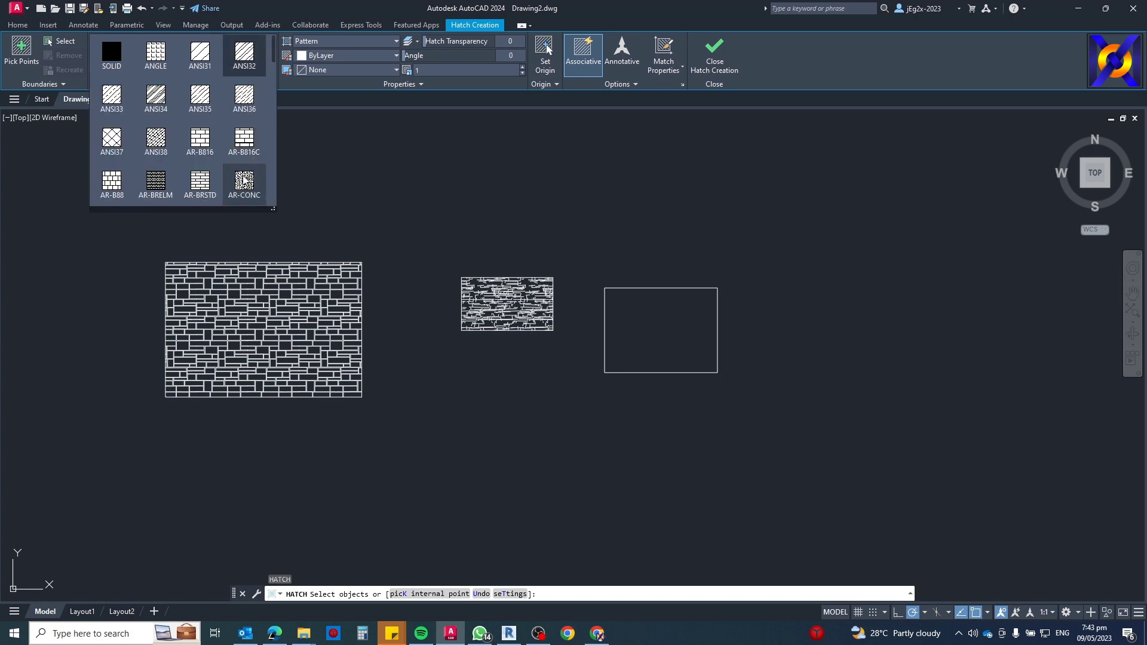
{"action": "scroll", "coordinate": [270, 70], "scroll_direction": "down", "scroll_amount": 5}
{"action": "left_click_drag", "start_coordinate": [279, 107], "coordinate": [281, 195]}
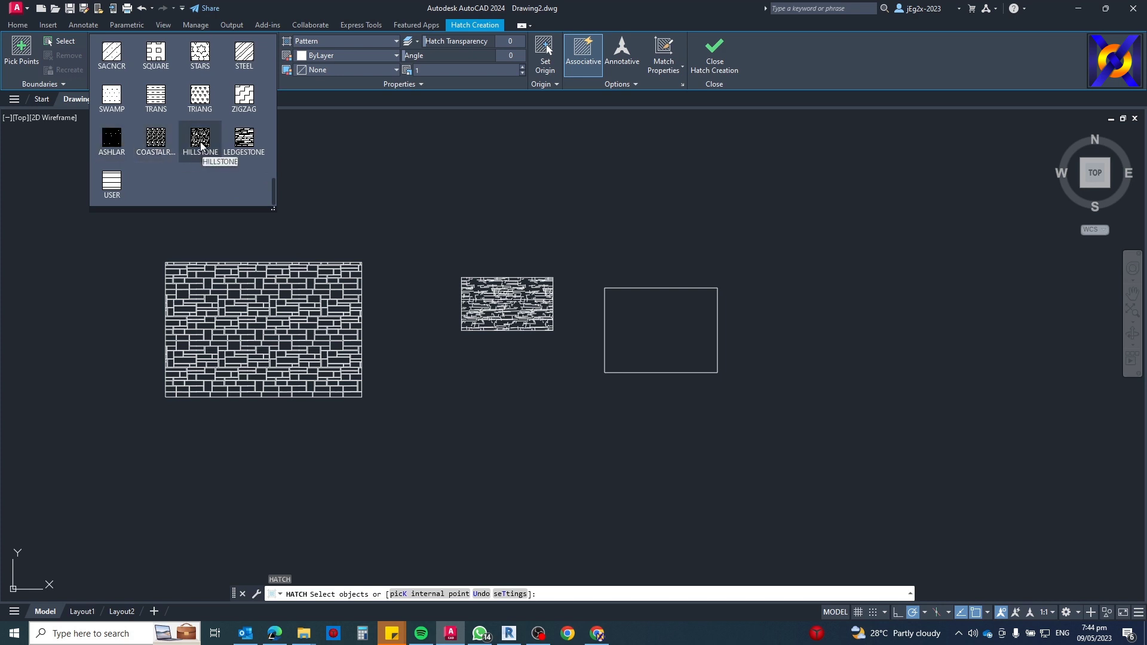
{"action": "left_click", "coordinate": [156, 142]}
{"action": "left_click", "coordinate": [636, 256]}
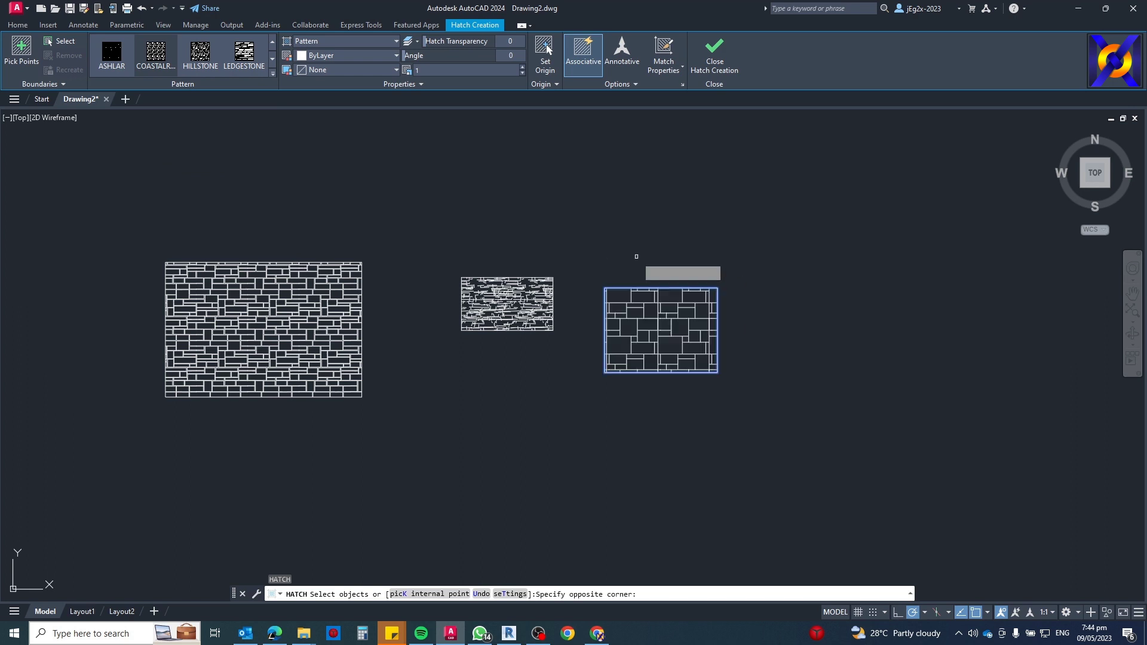
{"action": "left_click", "coordinate": [649, 258]}
{"action": "key", "text": "Escape"}
{"action": "key", "text": "Escape"}
{"action": "scroll", "coordinate": [657, 302], "scroll_direction": "down", "scroll_amount": 5}
{"action": "scroll", "coordinate": [627, 338], "scroll_direction": "up", "scroll_amount": 4}
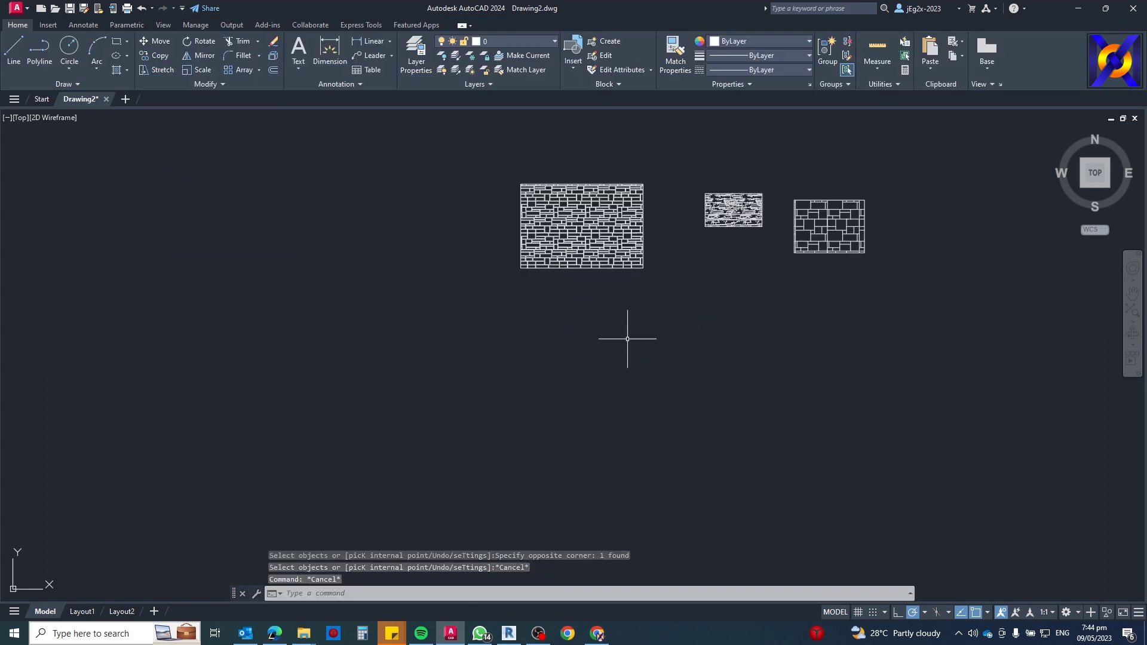
- Bring the Ledgestone Explorer window forward and move it toward the screen centre
{"action": "middle_click_drag", "start_coordinate": [627, 339], "coordinate": [575, 388]}
{"action": "middle_click_drag", "start_coordinate": [619, 313], "coordinate": [586, 350]}
{"action": "mouse_move", "coordinate": [304, 633]}
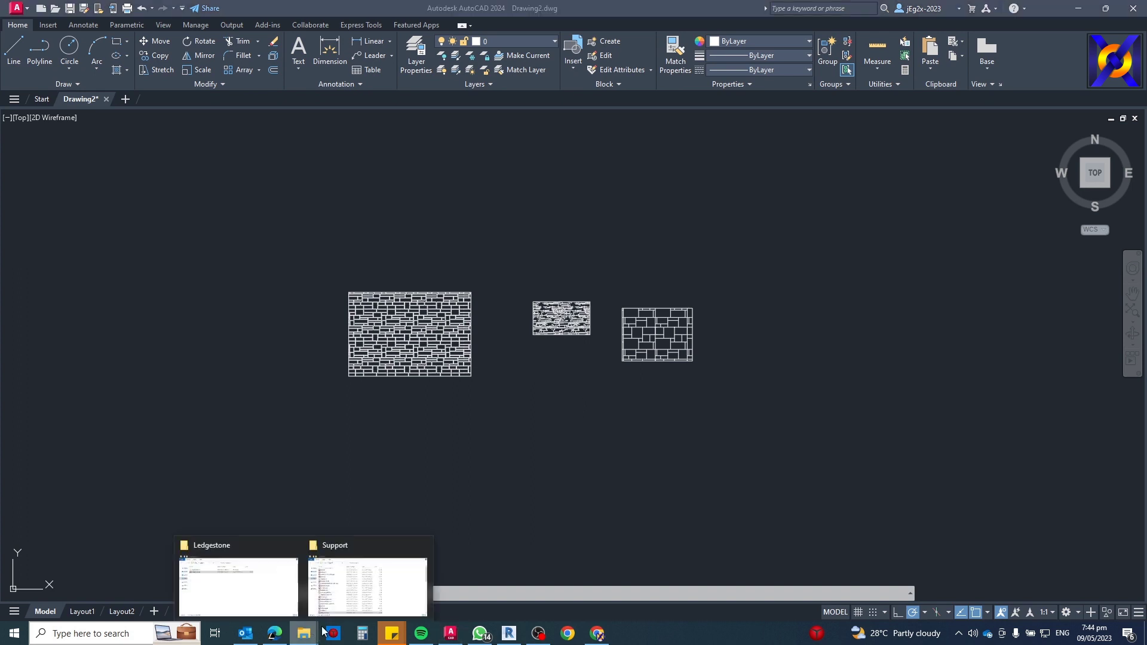
{"action": "left_click", "coordinate": [371, 593]}
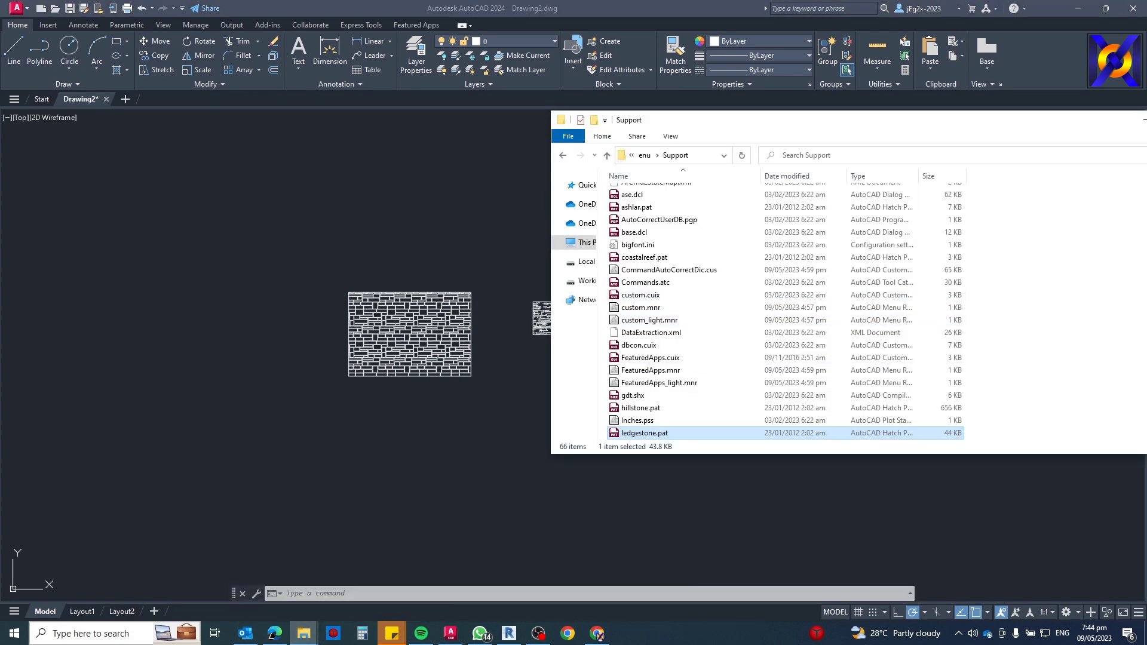
{"action": "mouse_move", "coordinate": [312, 637]}
{"action": "left_click", "coordinate": [256, 589]}
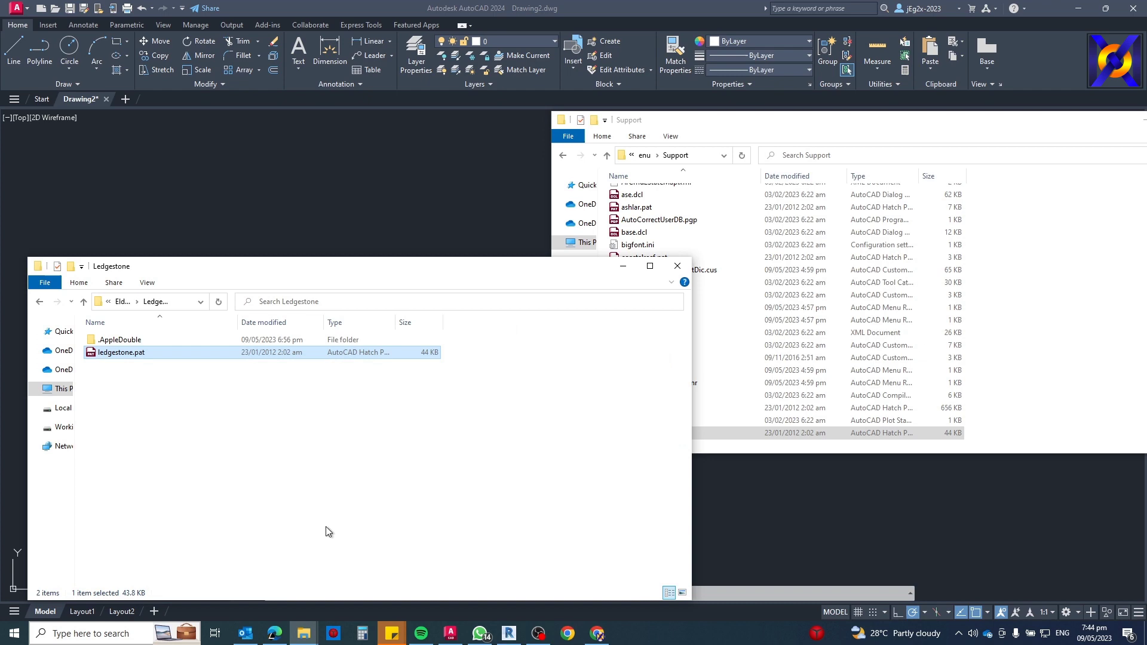
{"action": "left_click_drag", "start_coordinate": [301, 258], "coordinate": [592, 209]}
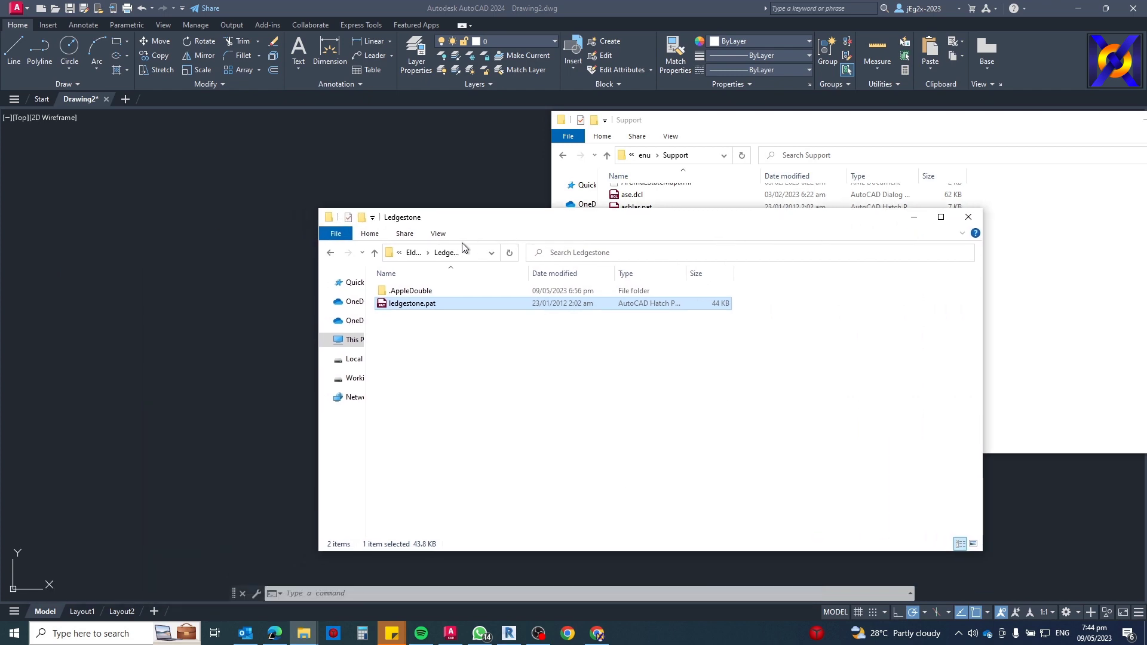
- Go up through Eldorado Stone Hatch Patterns to the Library folder and reposition the window
{"action": "left_click", "coordinate": [417, 251]}
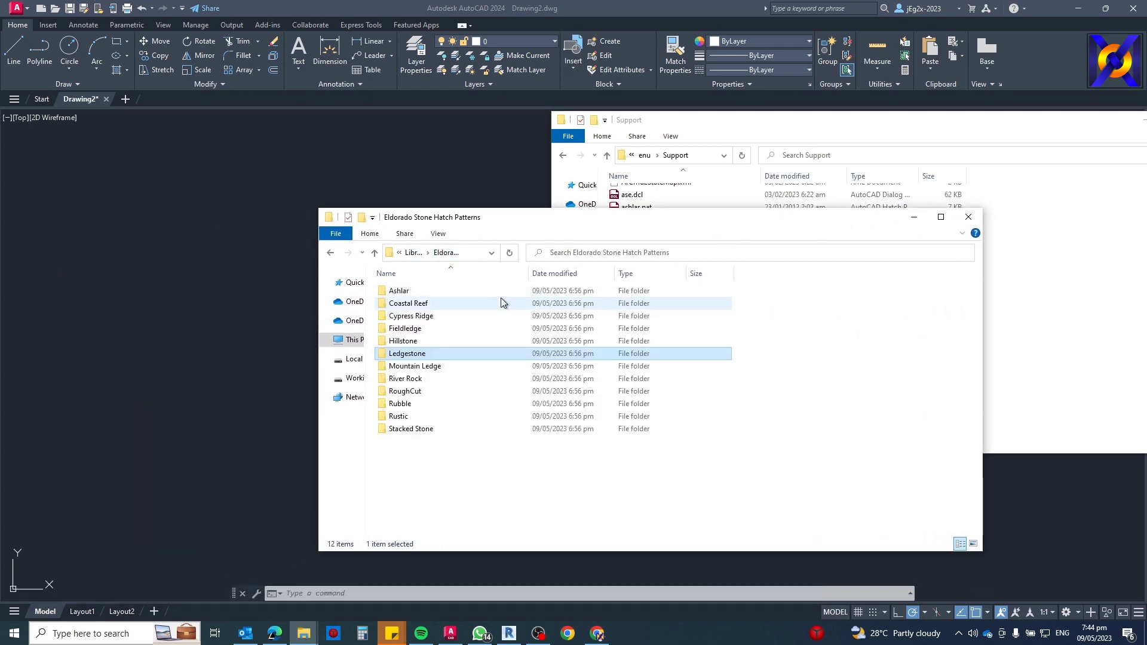
{"action": "left_click", "coordinate": [413, 252]}
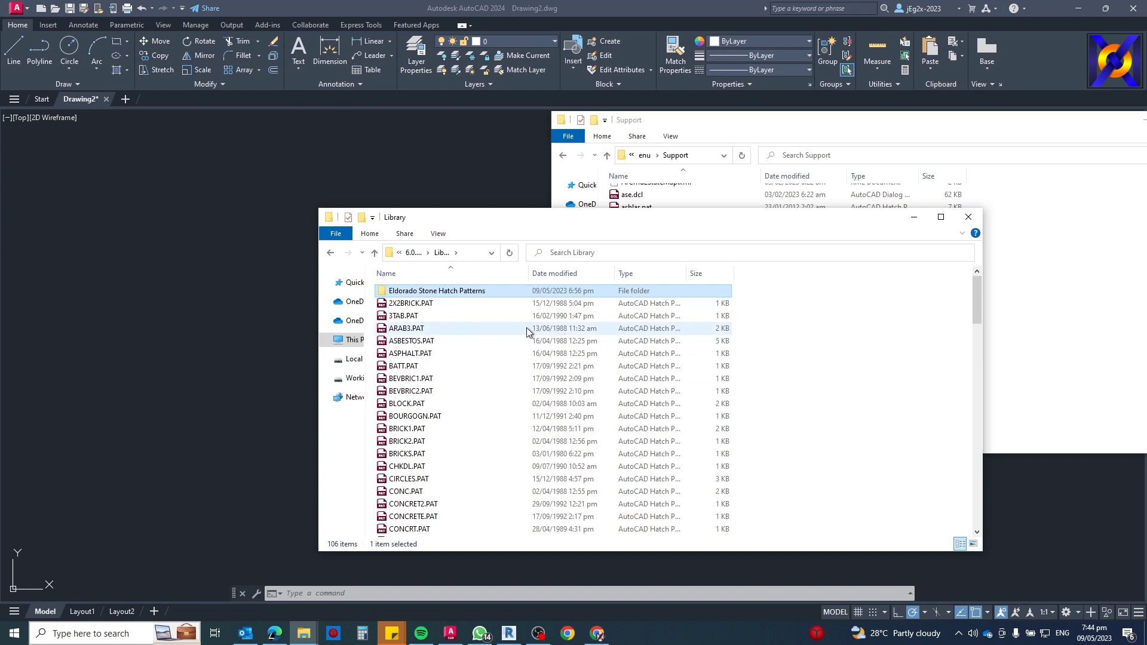
{"action": "scroll", "coordinate": [526, 327], "scroll_direction": "down", "scroll_amount": 6}
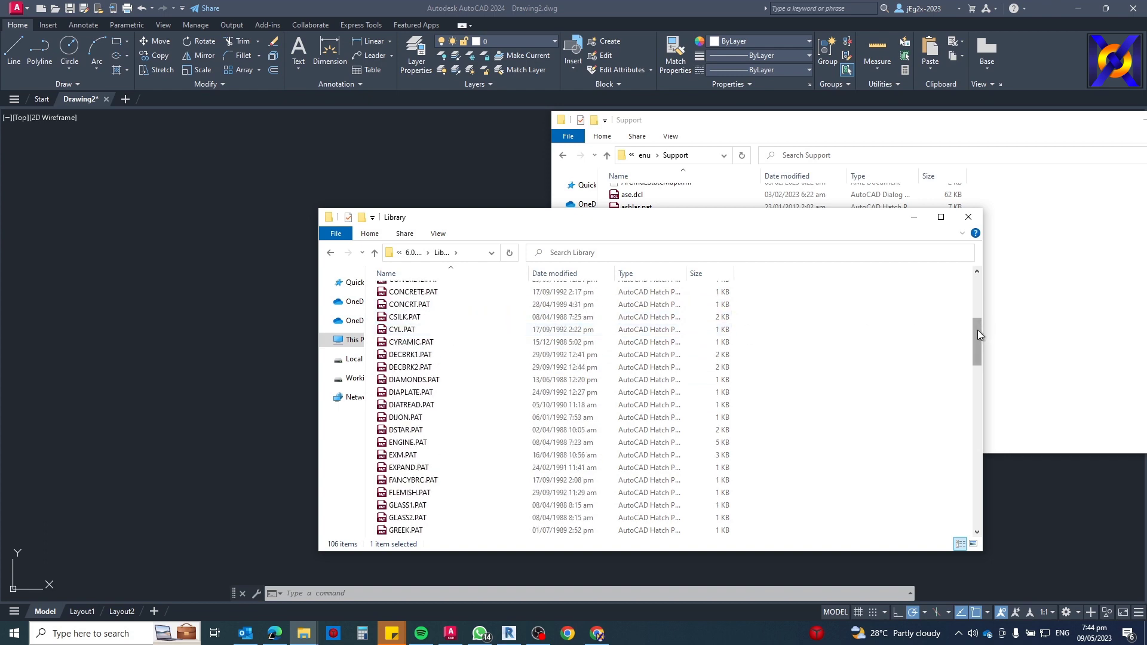
{"action": "mouse_move", "coordinate": [977, 330]}
{"action": "left_mouse_down"}
{"action": "mouse_move", "coordinate": [972, 463]}
{"action": "mouse_move", "coordinate": [958, 500]}
{"action": "mouse_move", "coordinate": [946, 293]}
{"action": "left_mouse_up"}
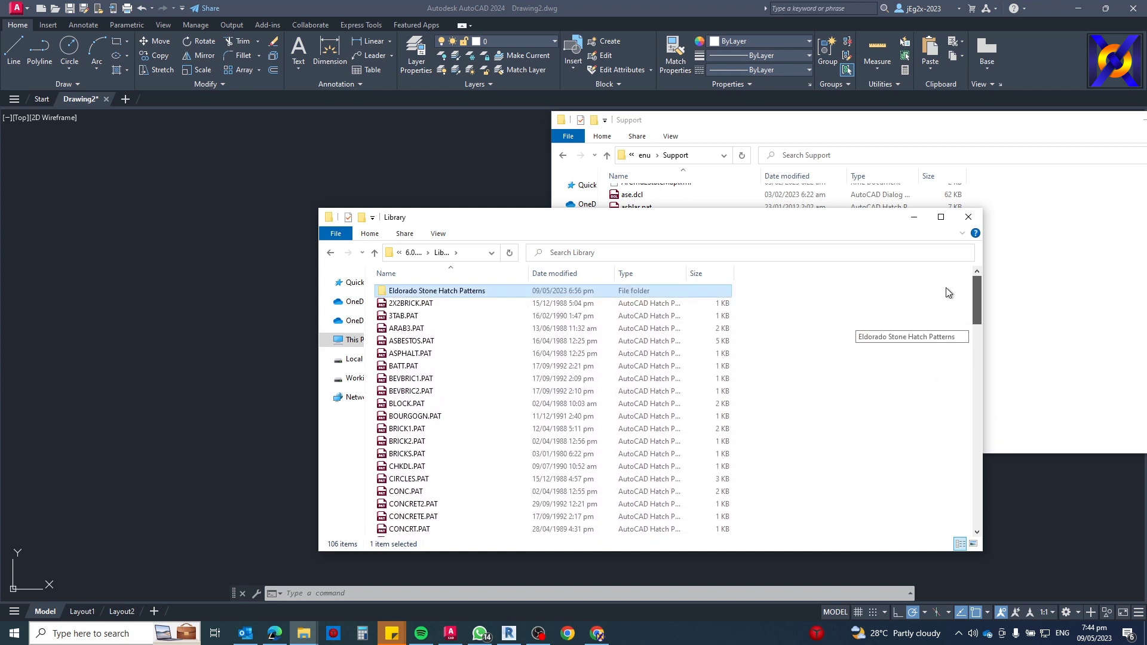
{"action": "left_click_drag", "start_coordinate": [676, 223], "coordinate": [574, 171]}
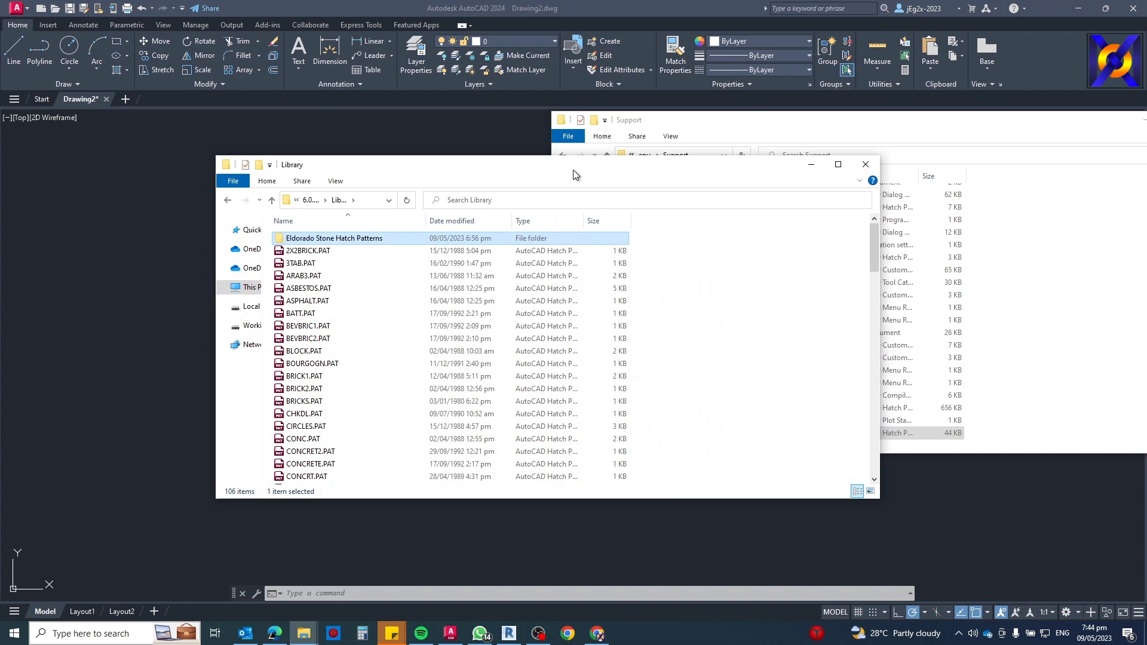